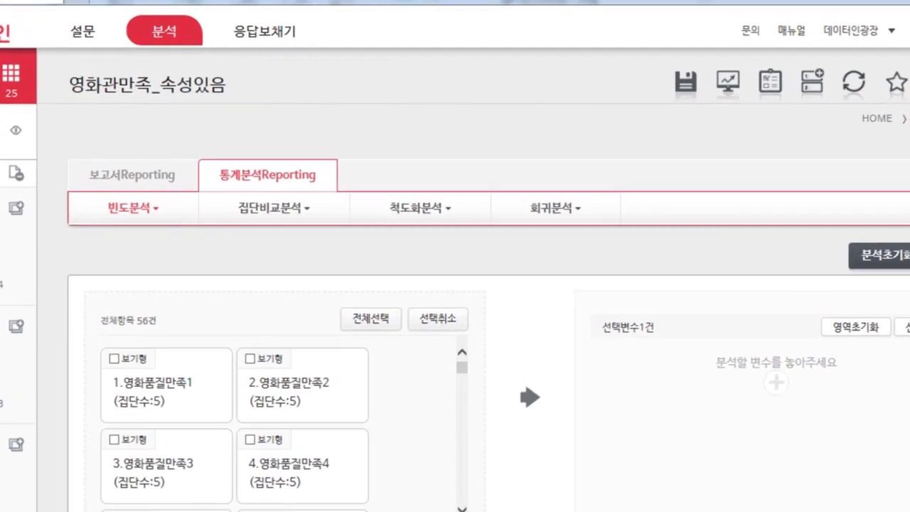
Open the frequency analysis (빈도분석) for the 영화관만족_속성있음 survey and look through its full variable list
click(198, 218)
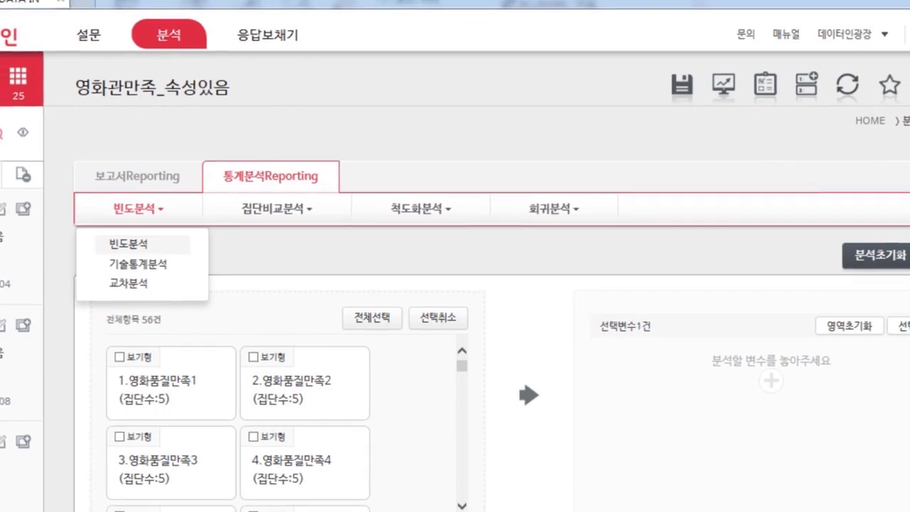
click(124, 243)
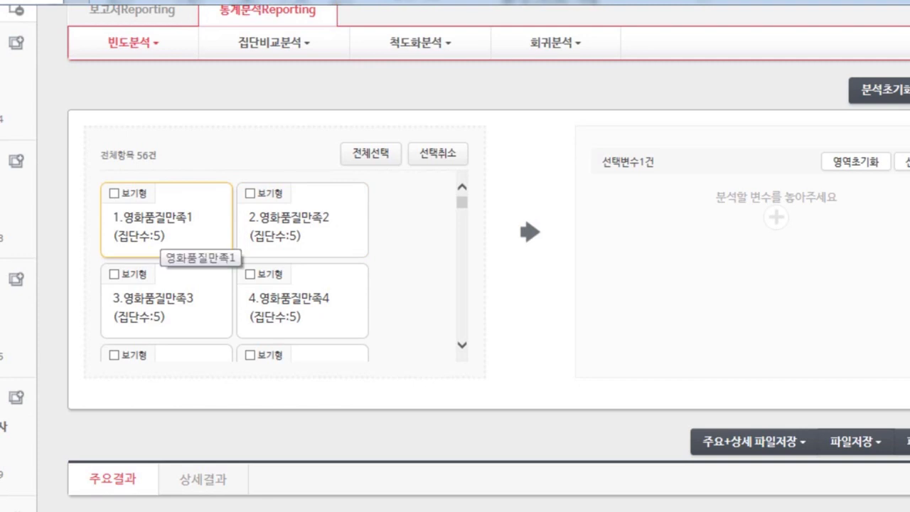
scroll(302, 320, down, 20)
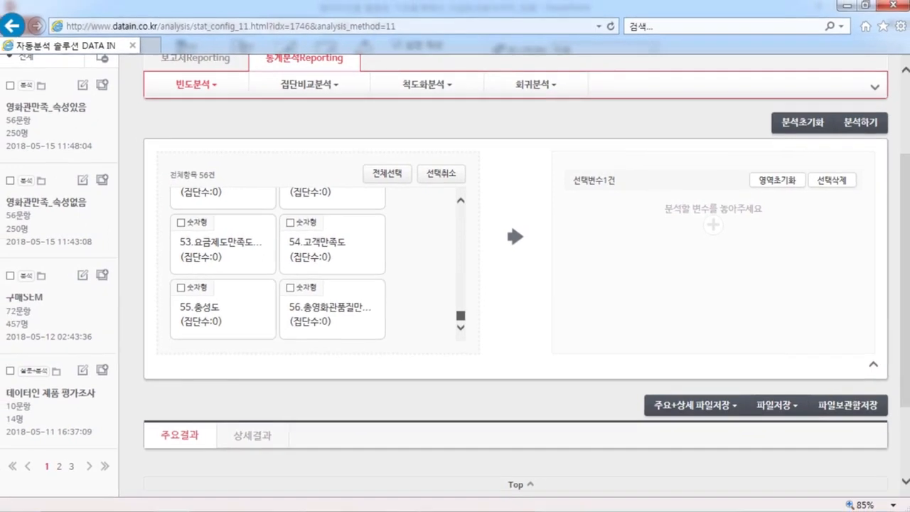
drag(462, 329, 460, 212)
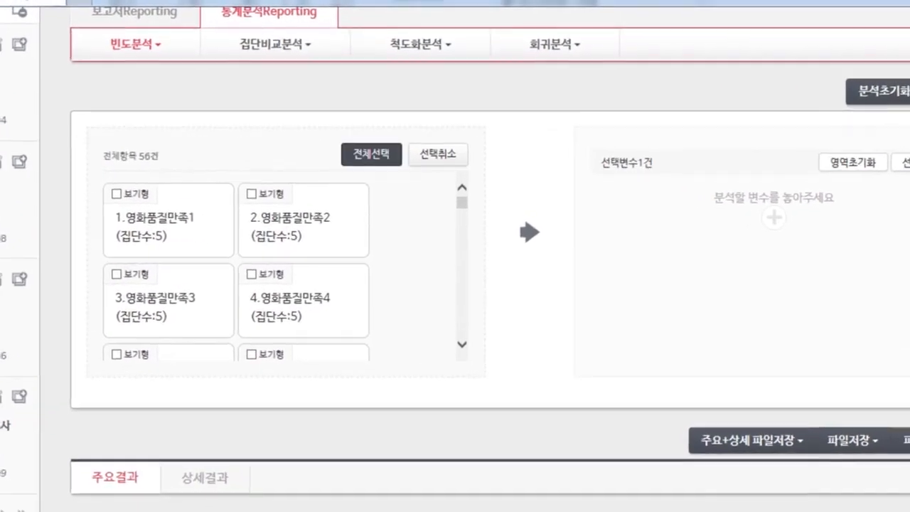
Add all the survey items to the analysis variables and run the frequency analysis
click(370, 154)
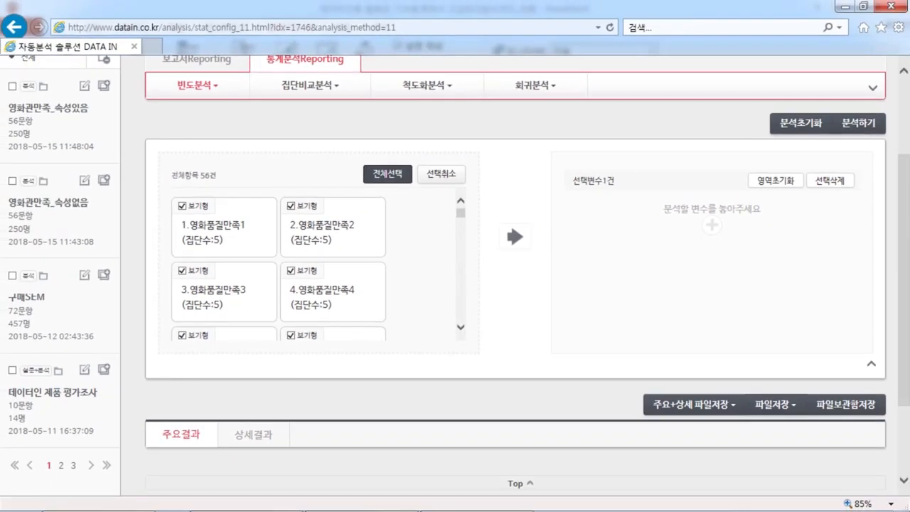
click(515, 237)
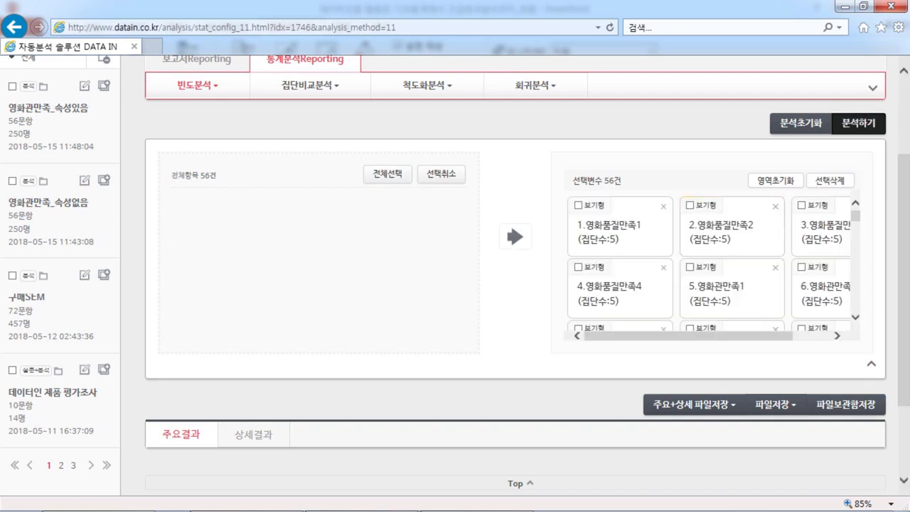
click(858, 123)
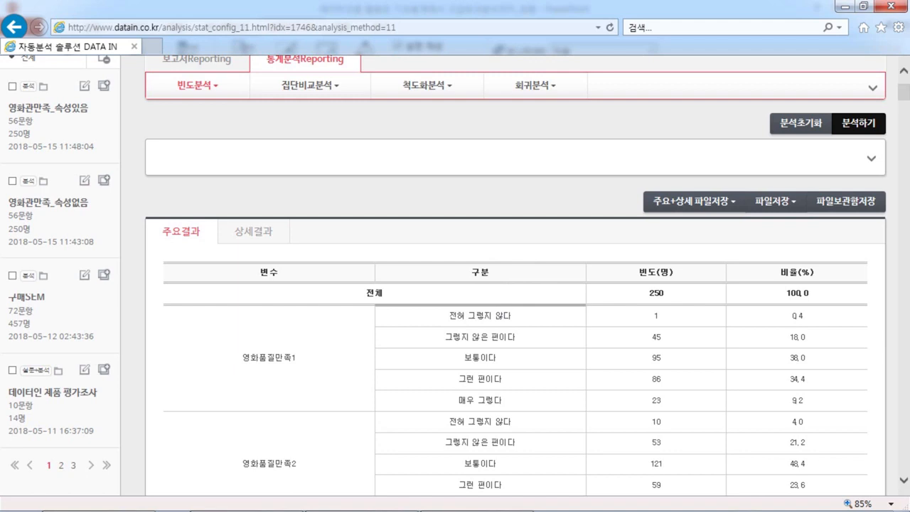
Examine the main results' frequency and percentage table from 영화품질만족1 through the multiple-category item 이용이유
scroll(846, 201, down, 1)
scroll(515, 284, down, 1)
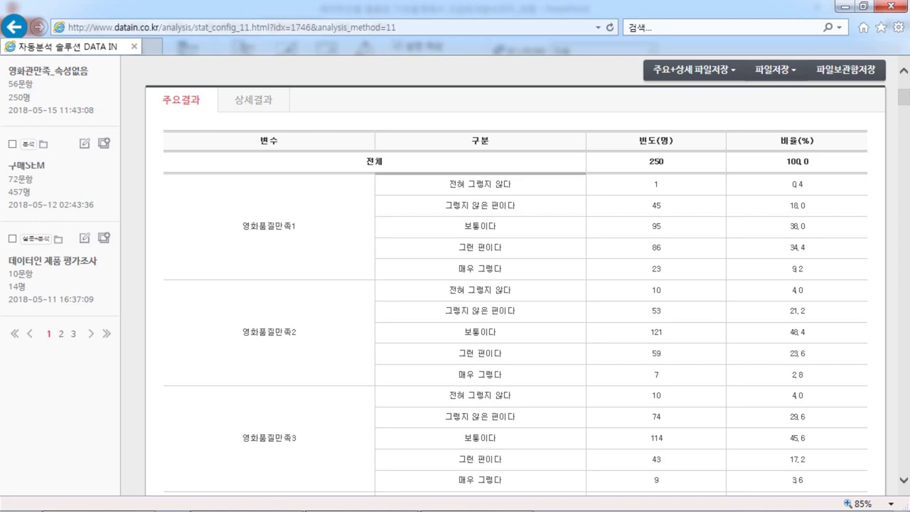
scroll(515, 284, down, 15)
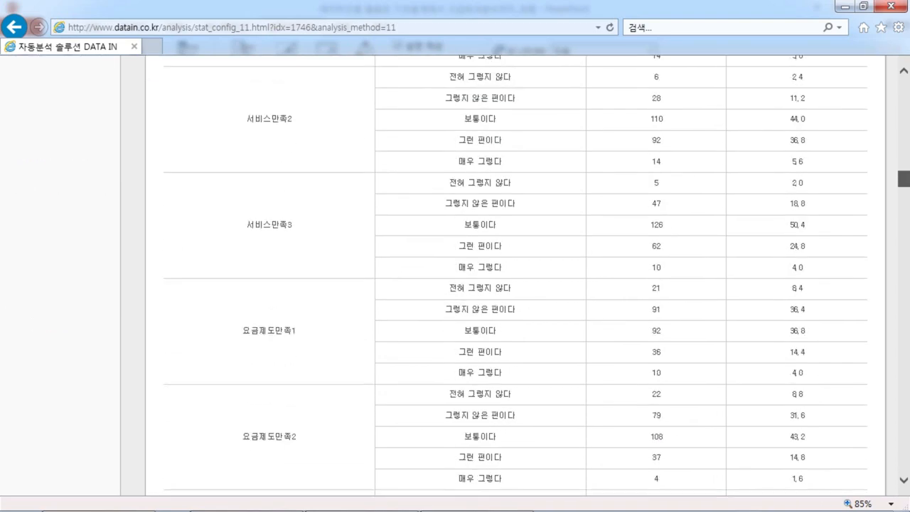
scroll(515, 284, down, 6)
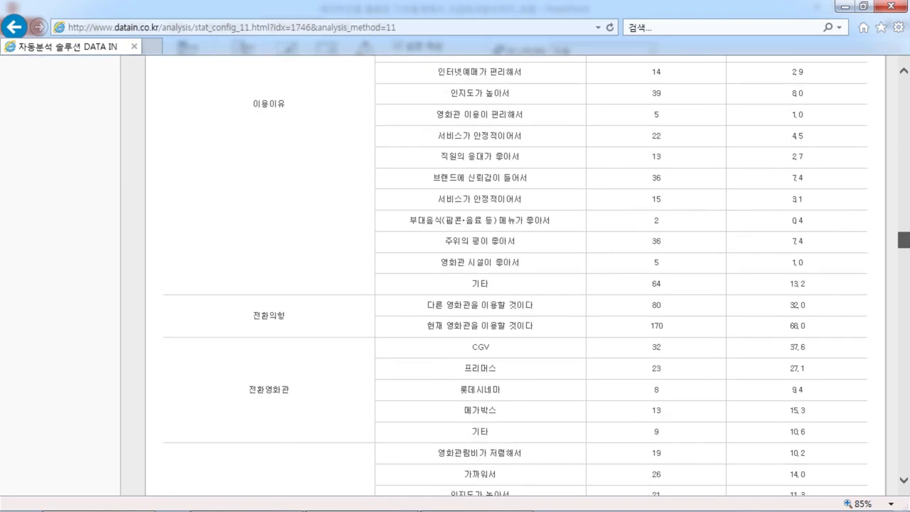
scroll(515, 284, up, 6)
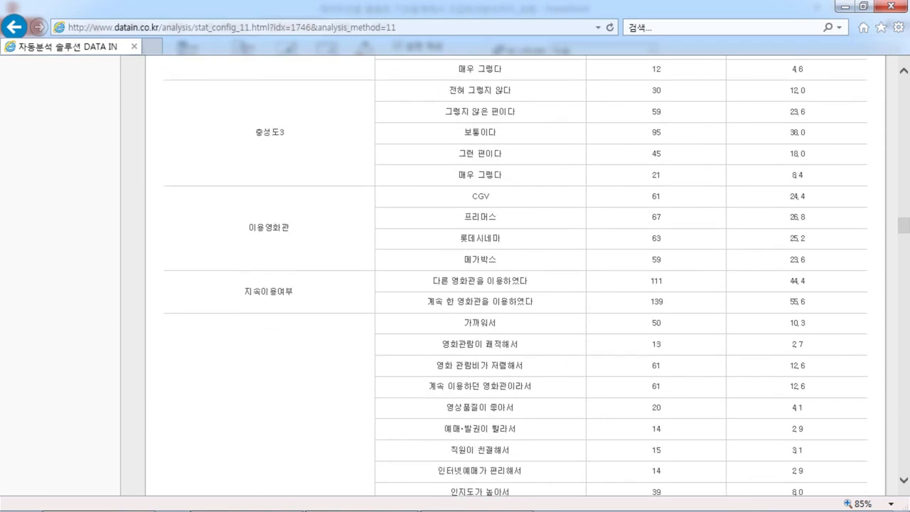
scroll(516, 284, down, 1)
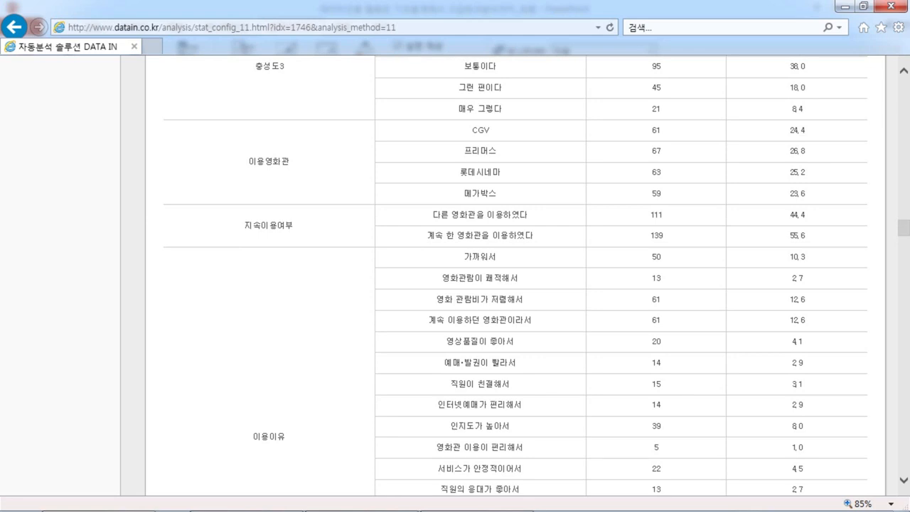
scroll(515, 284, down, 2)
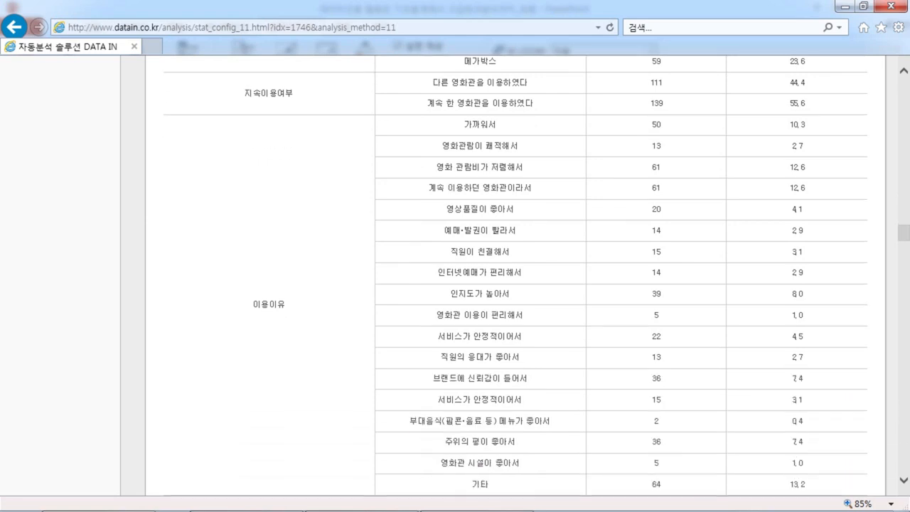
scroll(515, 284, down, 1)
scroll(516, 284, up, 1)
scroll(516, 285, down, 1)
scroll(515, 284, up, 1)
scroll(515, 284, down, 1)
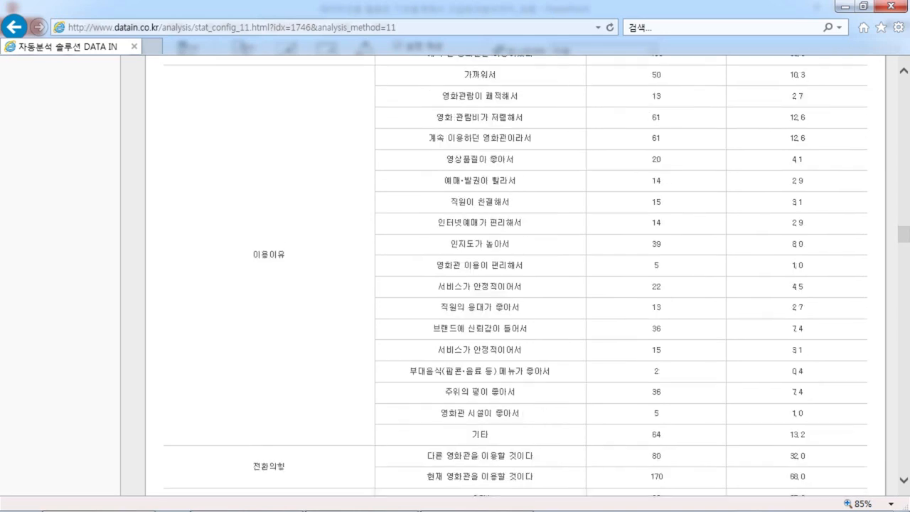
scroll(515, 284, up, 1)
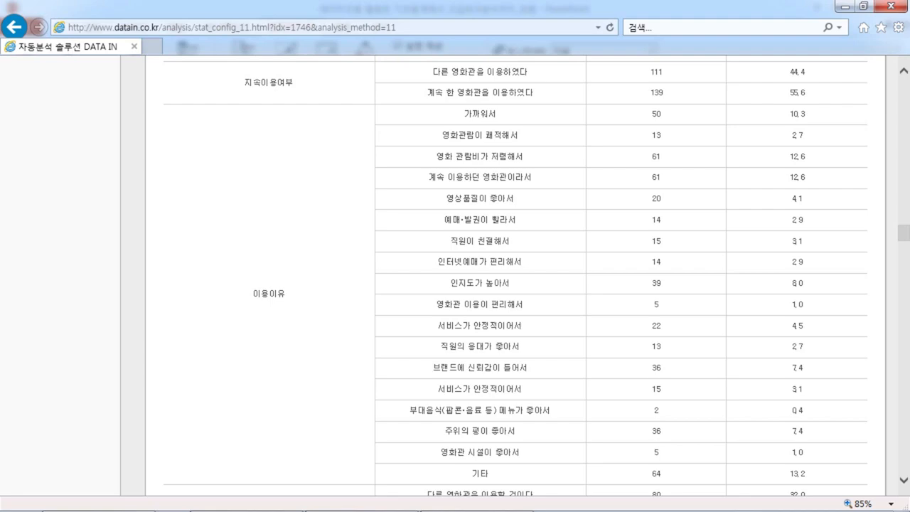
Review the rest of the frequency table, including numeric items such as 고객만족도, and the written 빈도분석결과 summary
scroll(515, 277, down, 5)
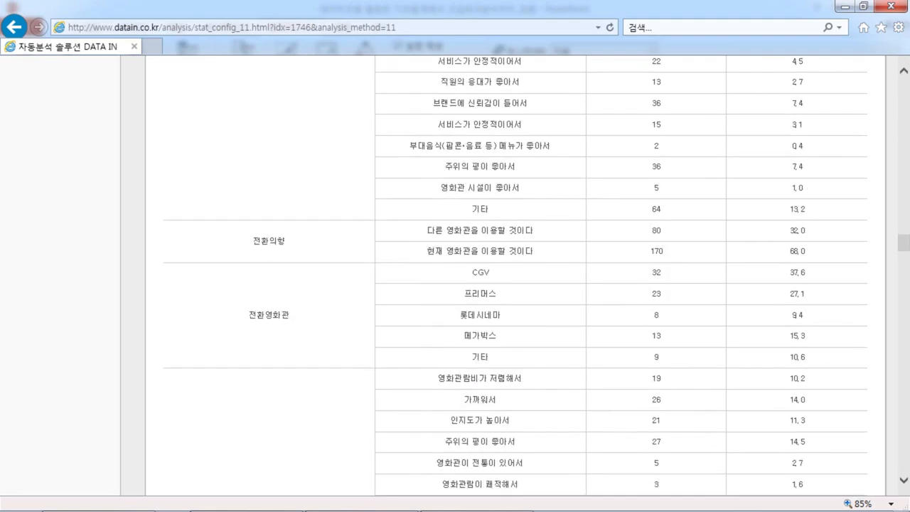
scroll(516, 277, down, 15)
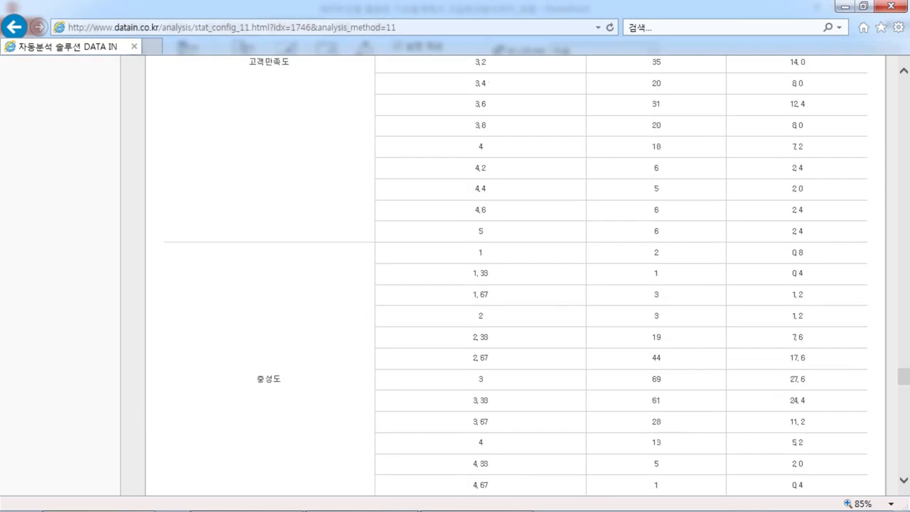
scroll(515, 277, up, 3)
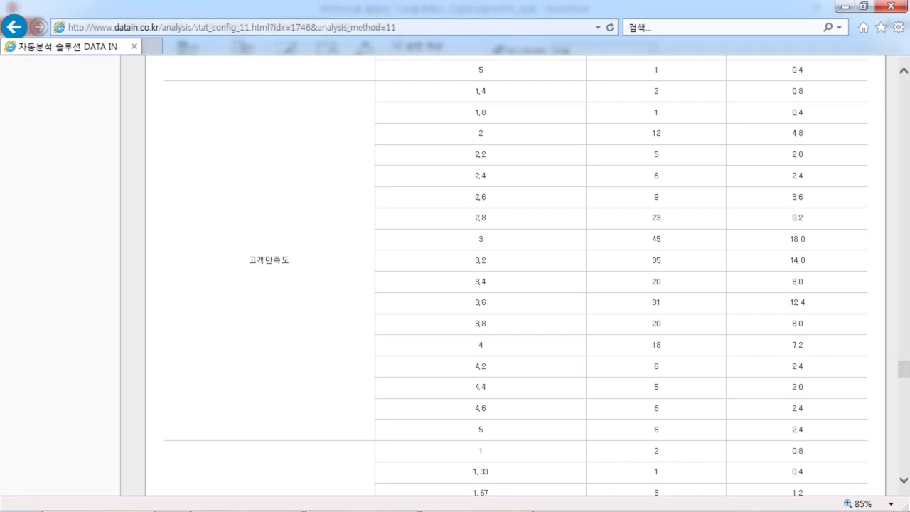
scroll(516, 277, down, 15)
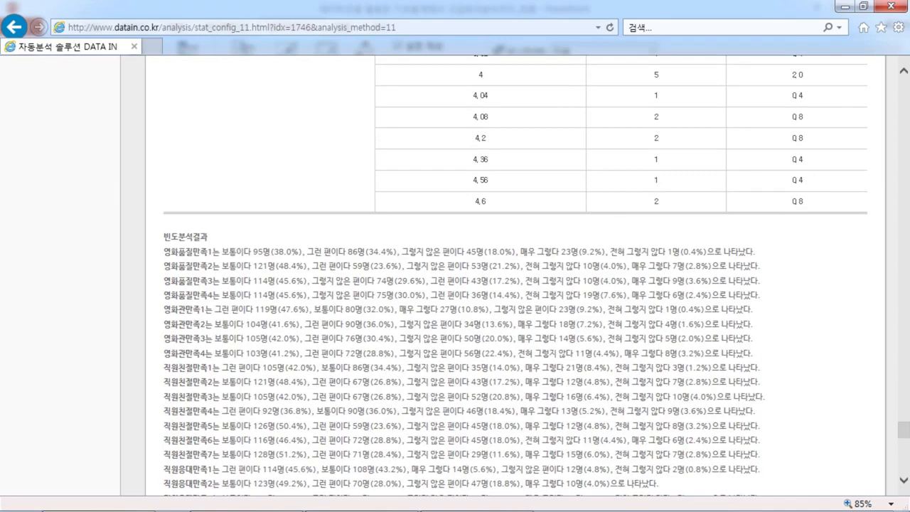
scroll(516, 277, down, 2)
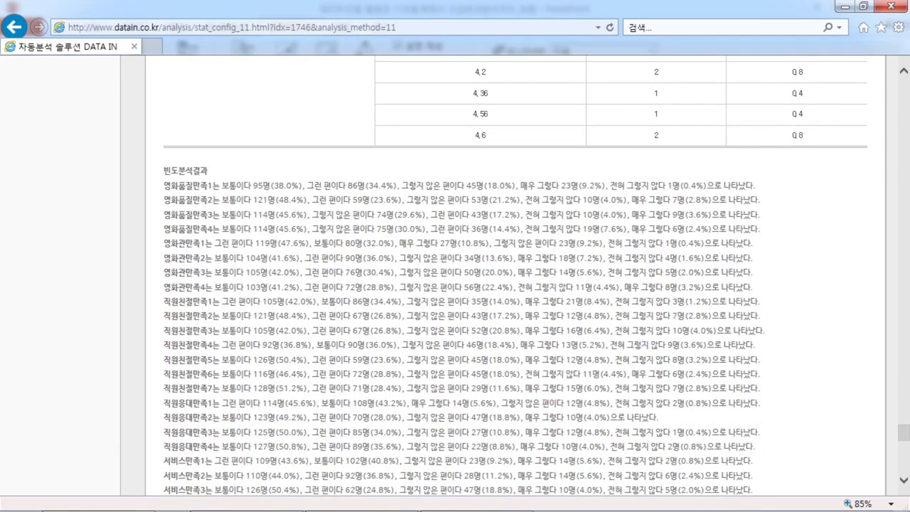
scroll(515, 278, down, 6)
Open the detailed results (상세결과) and examine the per-variable tables and histograms from 영화품질만족1 to 총영화관품질만족
scroll(515, 277, up, 20)
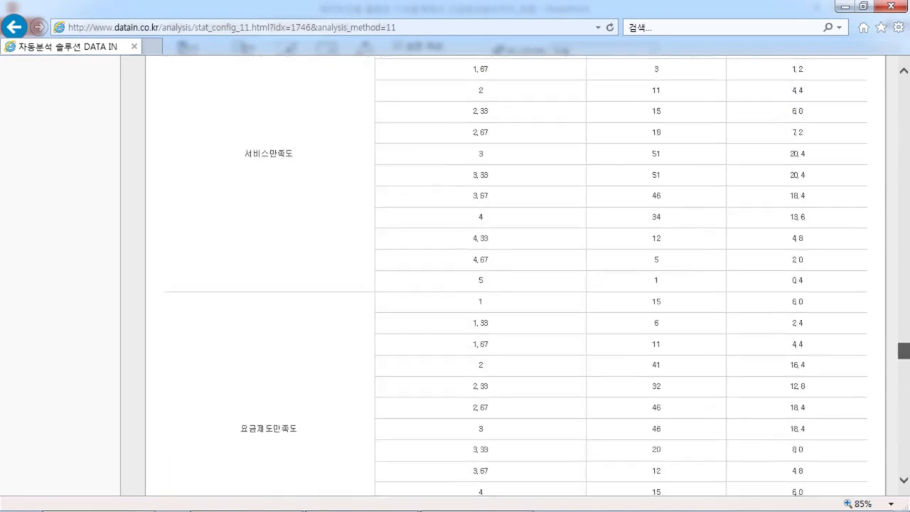
scroll(516, 277, down, 3)
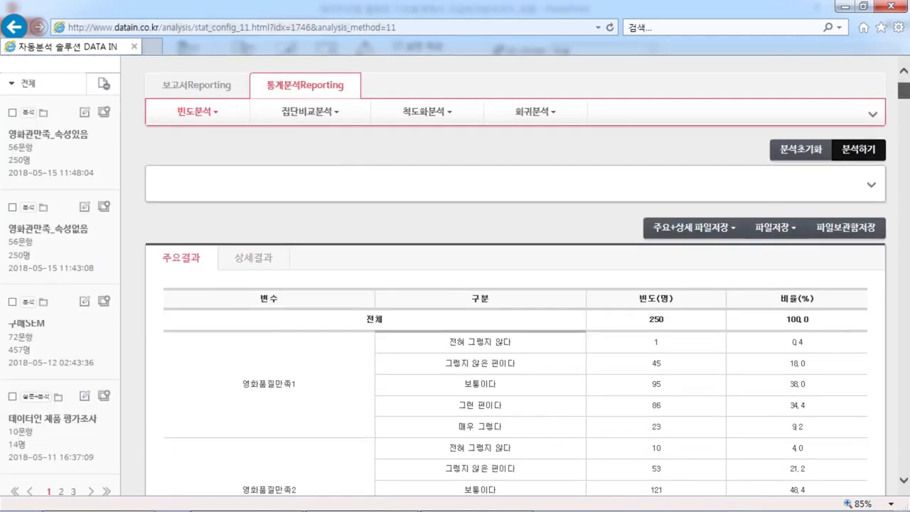
click(253, 258)
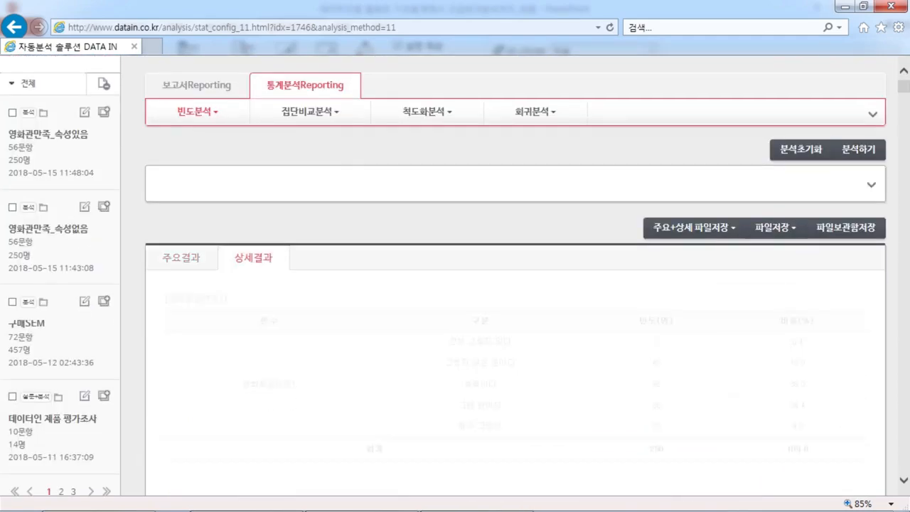
scroll(515, 278, down, 5)
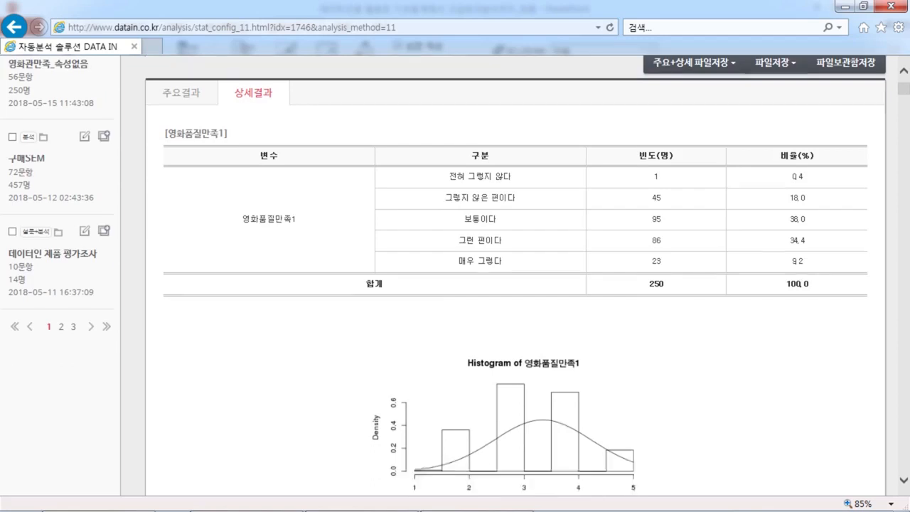
scroll(515, 277, down, 2)
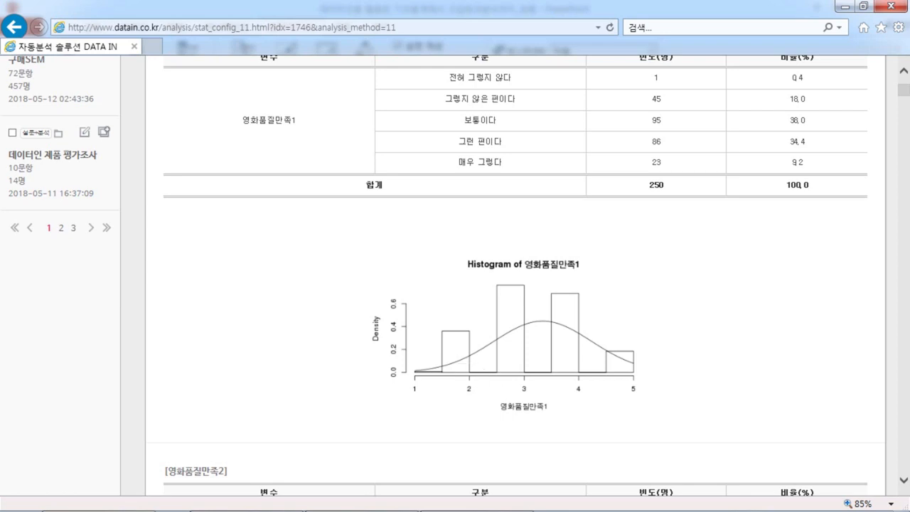
scroll(489, 391, down, 1)
drag(903, 90, 904, 466)
scroll(515, 276, up, 2)
scroll(515, 276, down, 2)
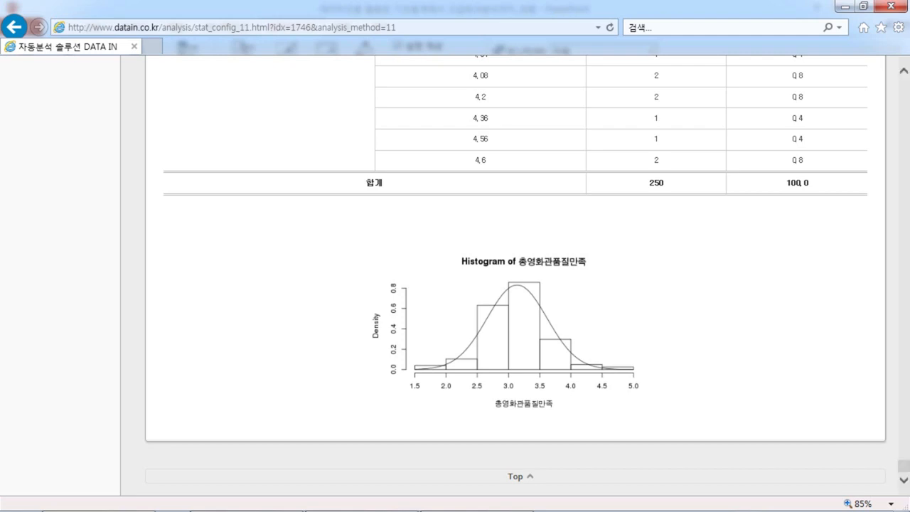
Return to the main results (주요결과), expand the variable selection area and clear all selected variables
drag(903, 466, 904, 87)
click(181, 234)
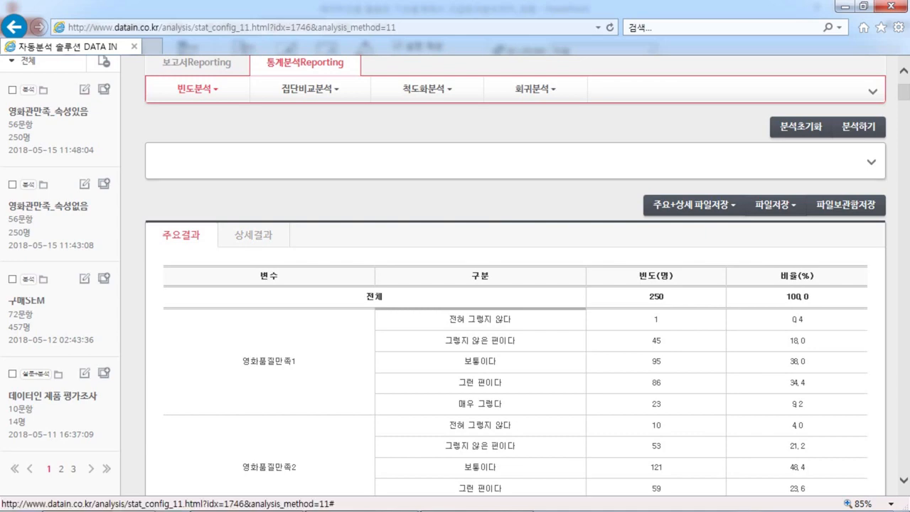
click(871, 162)
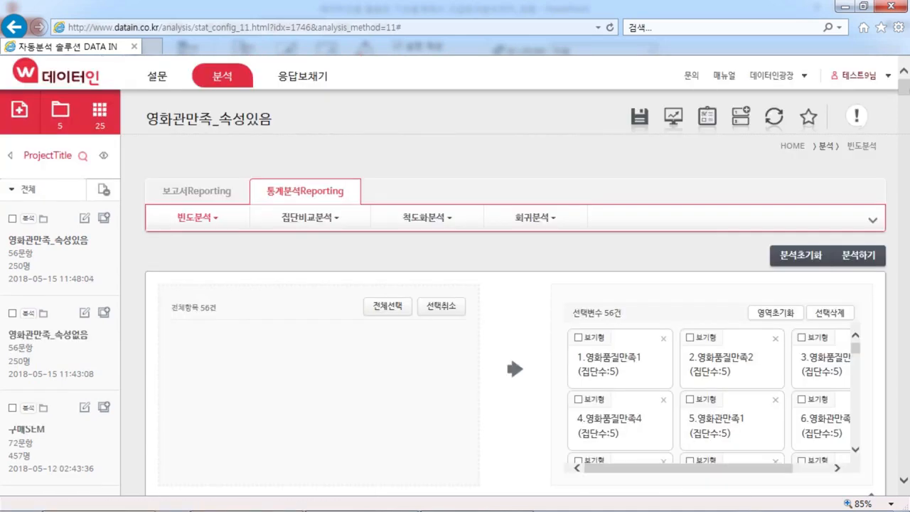
scroll(503, 285, down, 1)
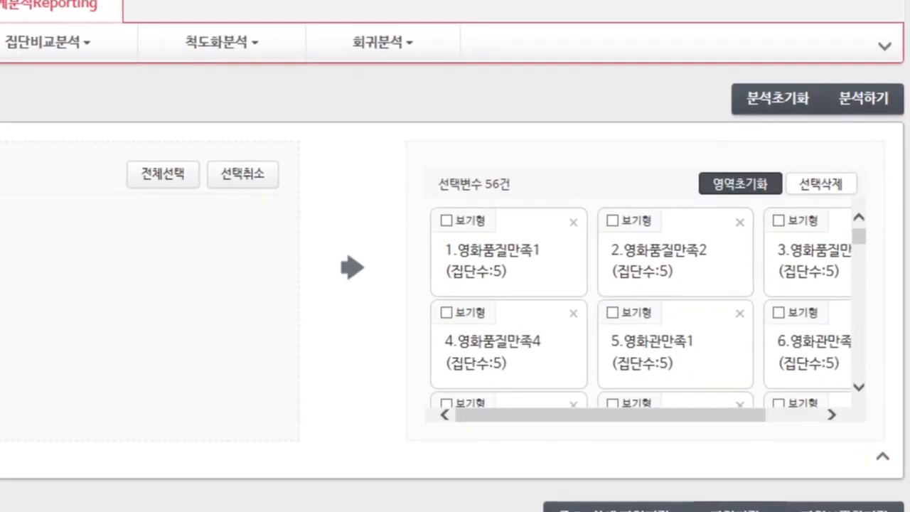
click(740, 184)
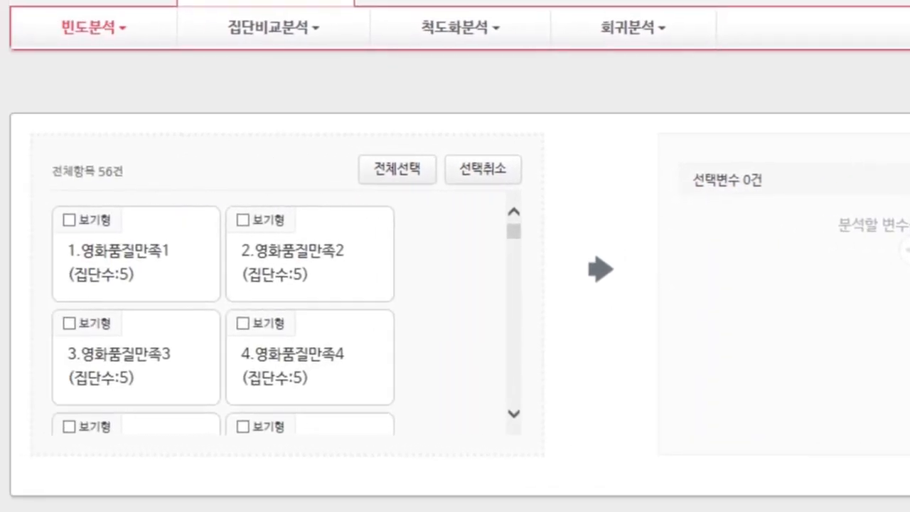
Select the variables 성별, 연령, 직업 and 소득 as analysis variables and run the frequency analysis on them
drag(514, 231, 514, 372)
scroll(312, 412, up, 2)
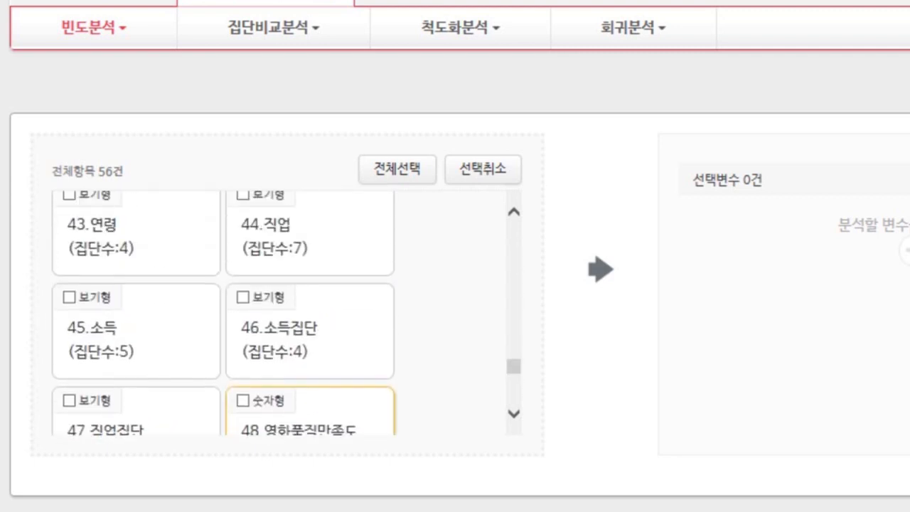
scroll(310, 284, up, 3)
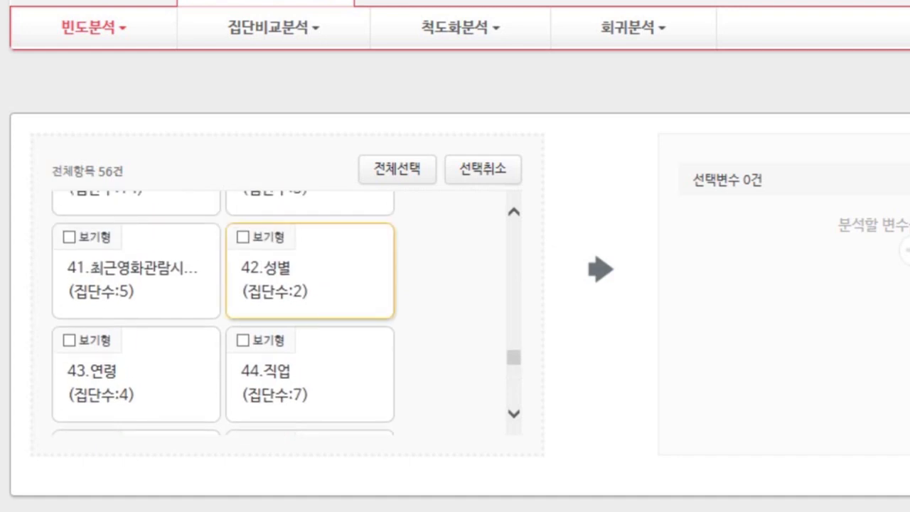
click(283, 259)
click(125, 362)
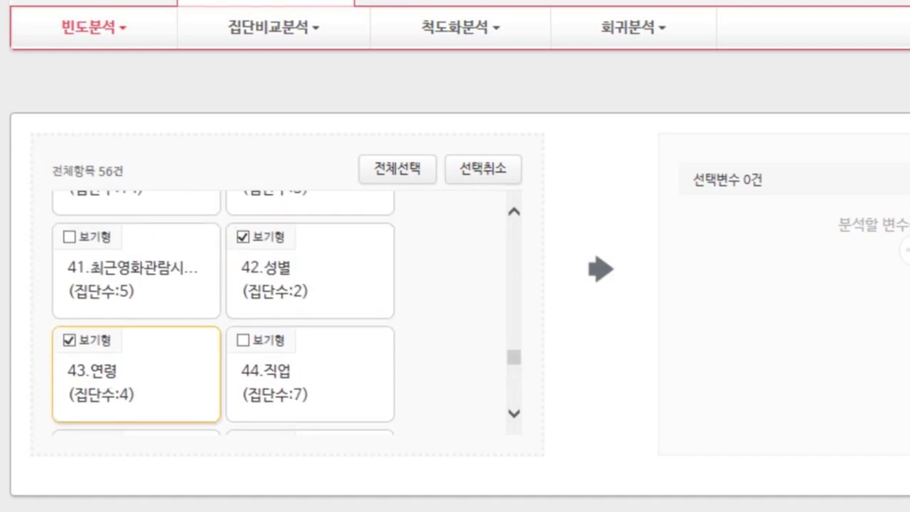
click(243, 342)
scroll(244, 341, down, 2)
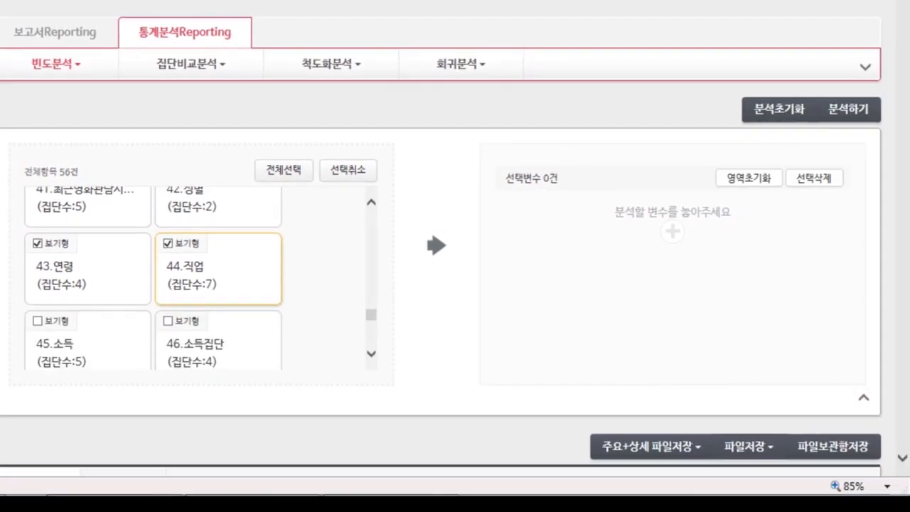
click(87, 341)
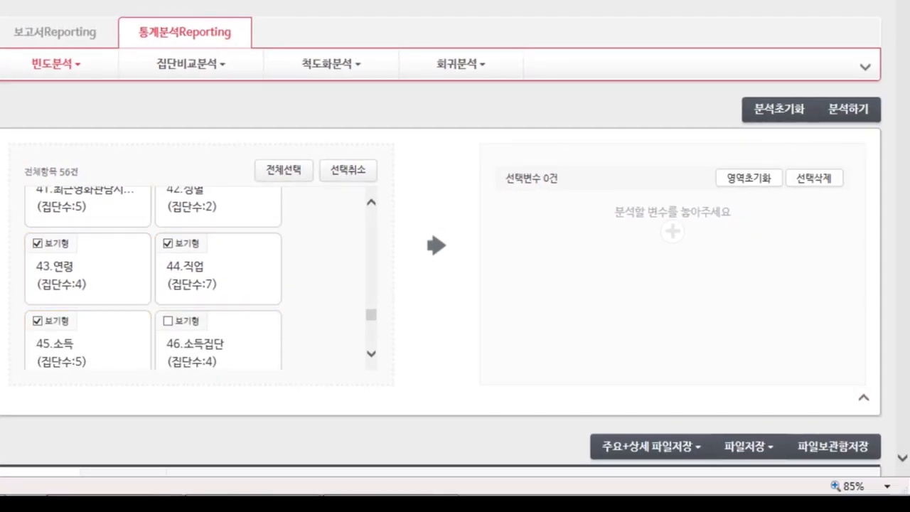
click(436, 245)
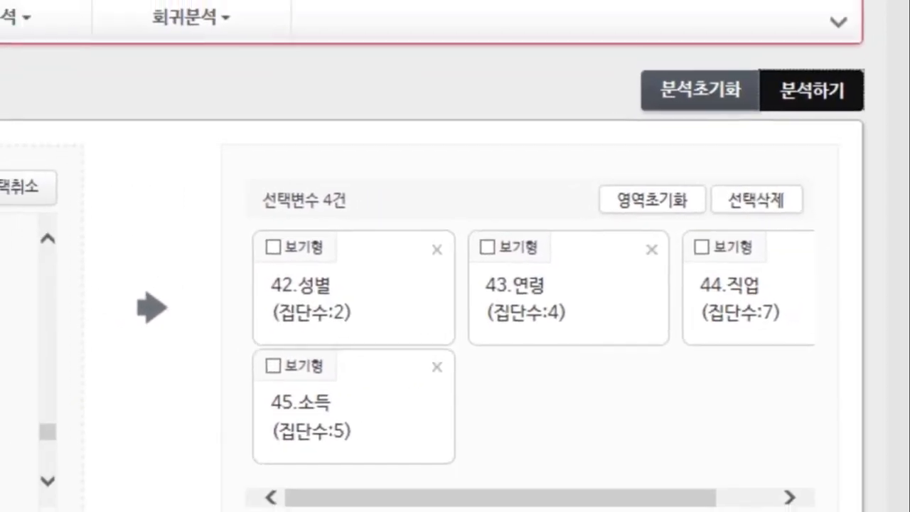
click(805, 78)
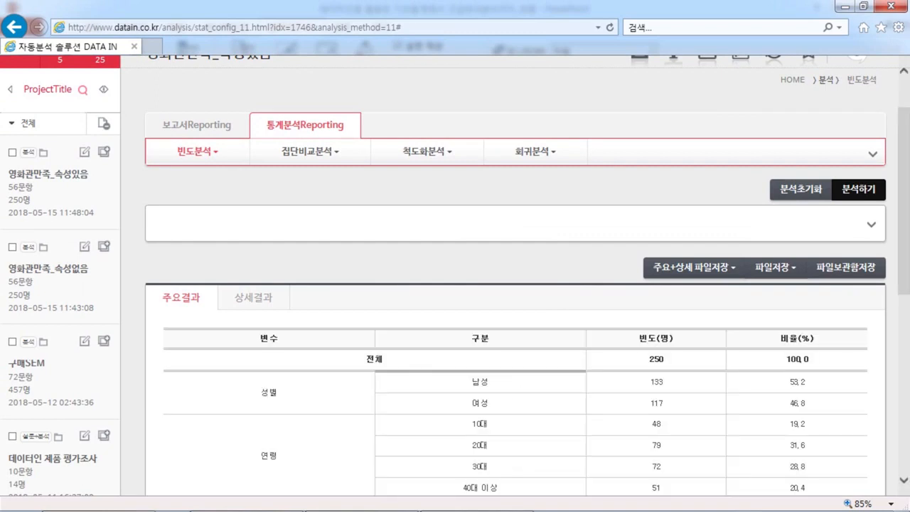
Review the demographic frequency results, export them as a 한글 file and open it in the word processor
scroll(455, 284, down, 3)
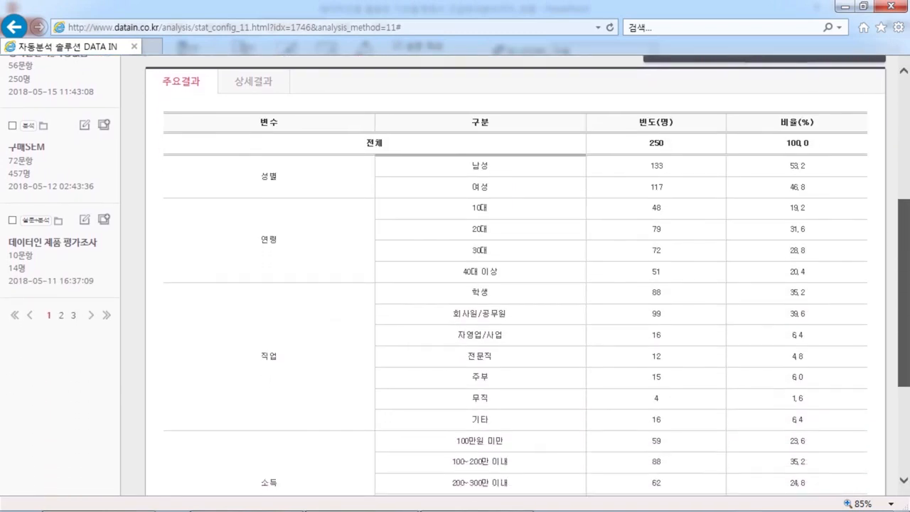
scroll(454, 284, down, 1)
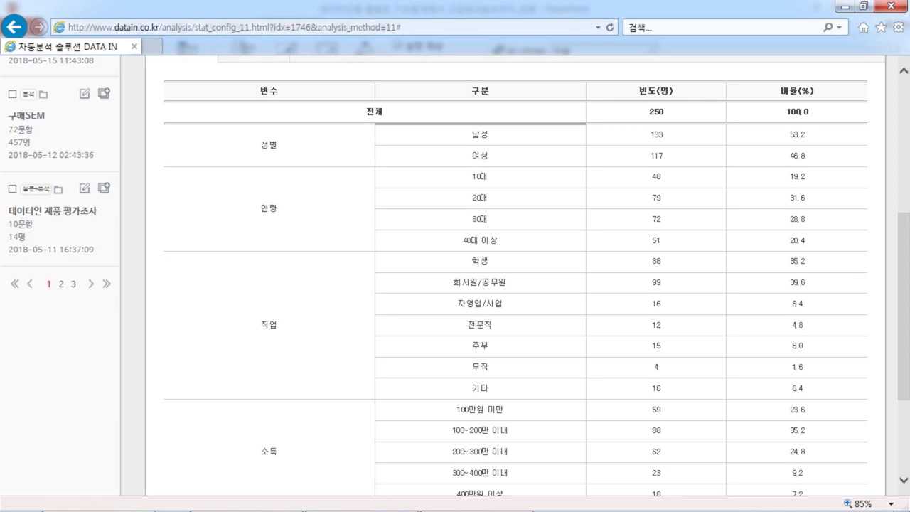
scroll(455, 277, down, 2)
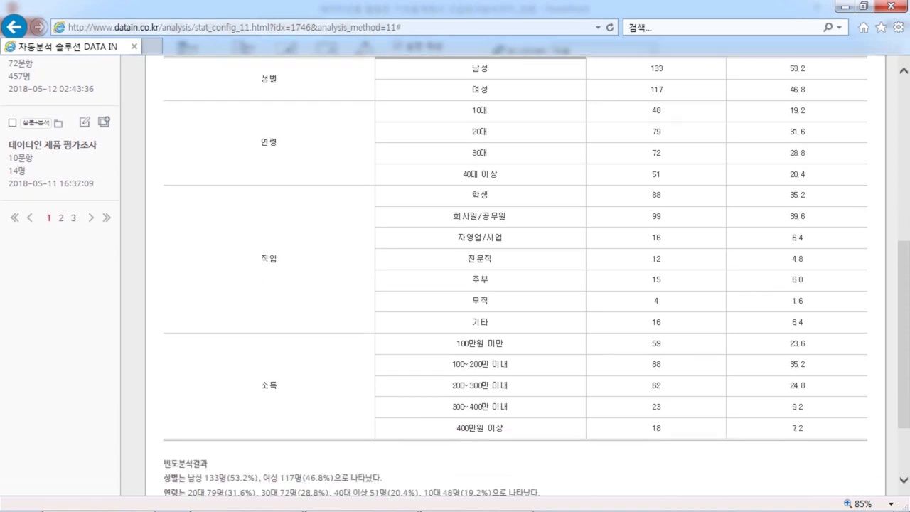
scroll(455, 277, down, 3)
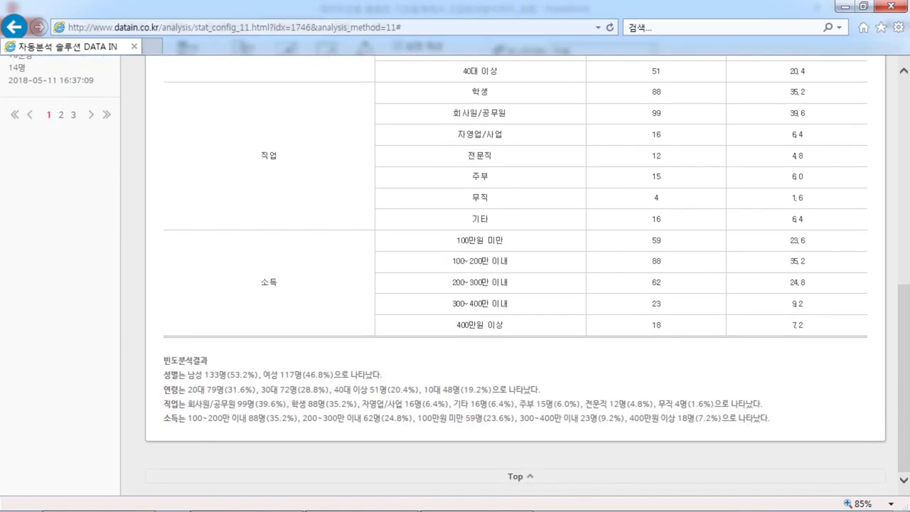
scroll(455, 277, up, 6)
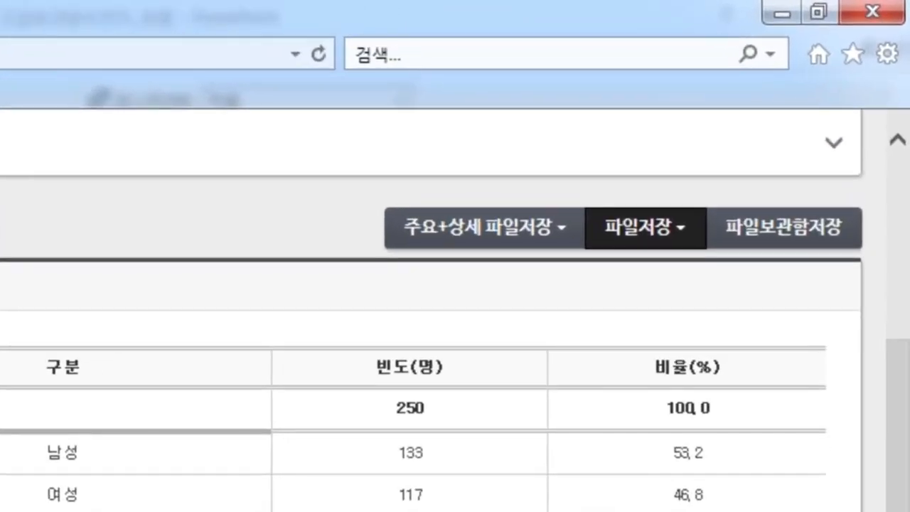
click(646, 228)
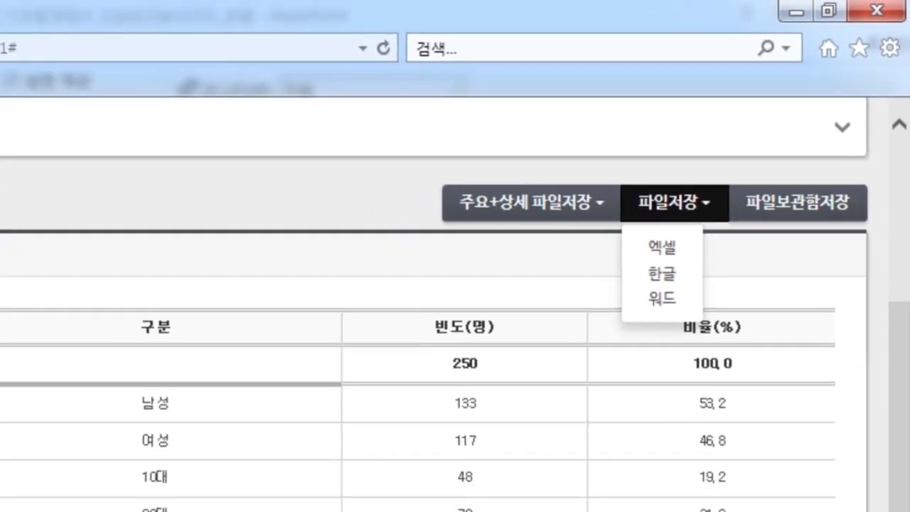
click(631, 307)
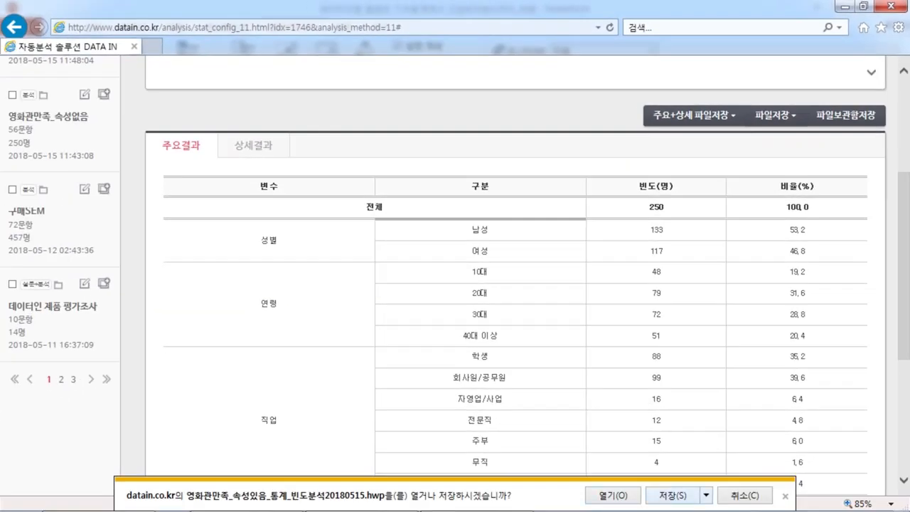
click(613, 495)
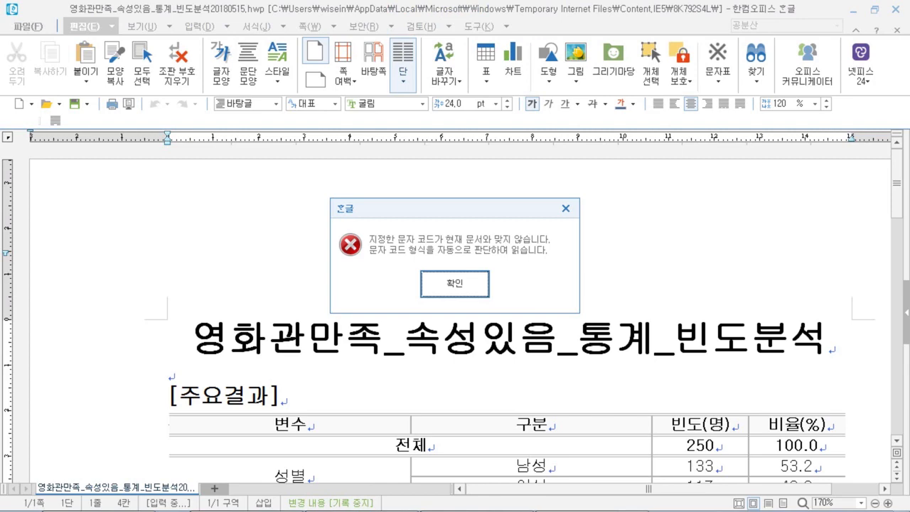
click(455, 284)
Insert a blank line between the frequency table and the 빈도분석결과 heading in the exported document
scroll(454, 284, down, 4)
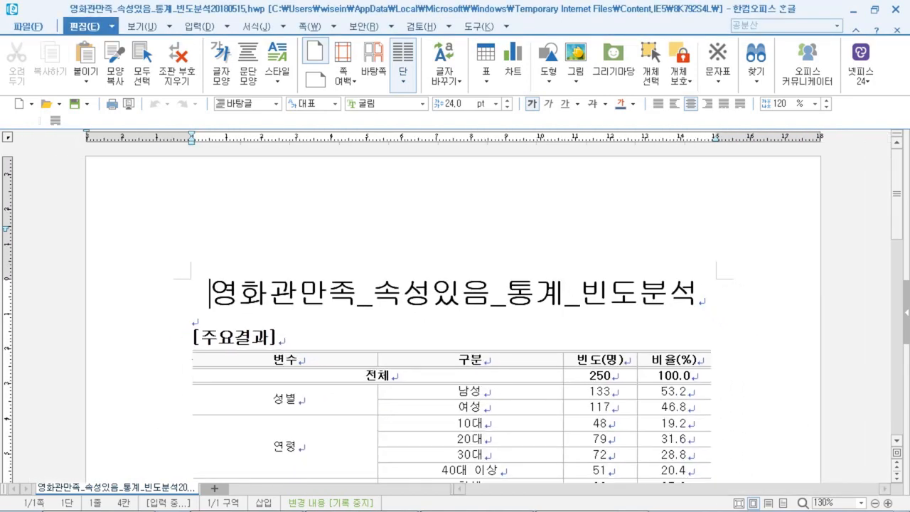
scroll(455, 283, down, 1)
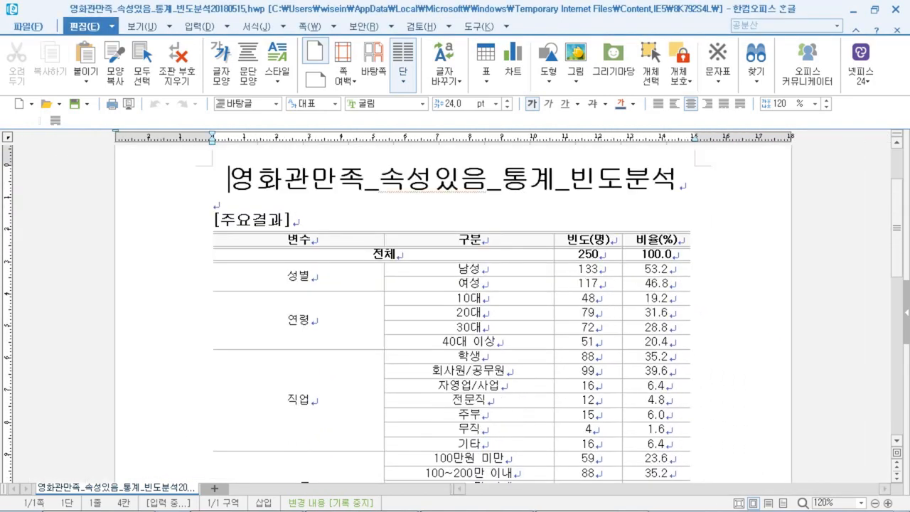
click(556, 179)
scroll(557, 192, down, 3)
scroll(556, 192, up, 2)
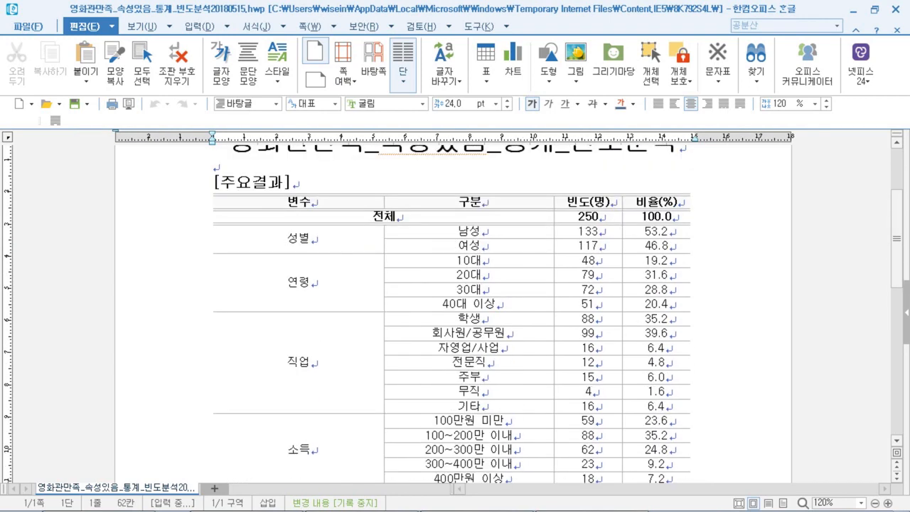
scroll(455, 313, down, 3)
click(388, 411)
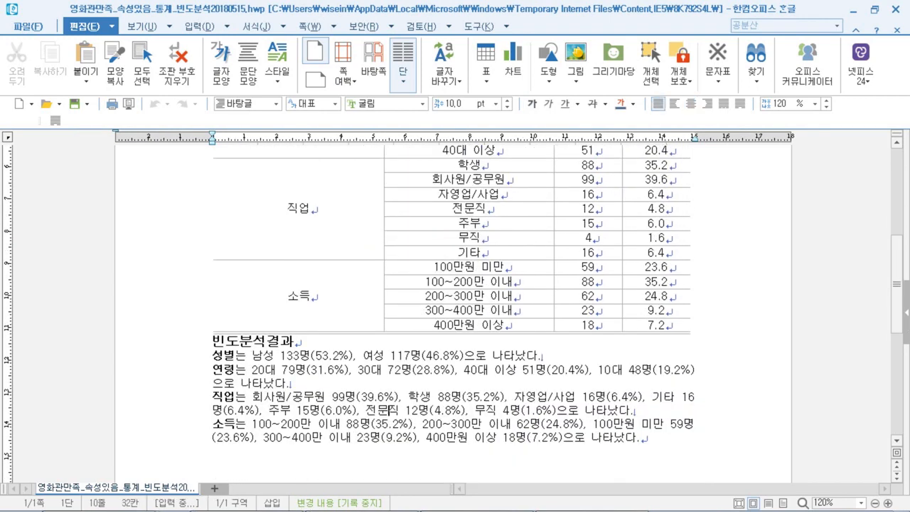
click(294, 341)
click(212, 341)
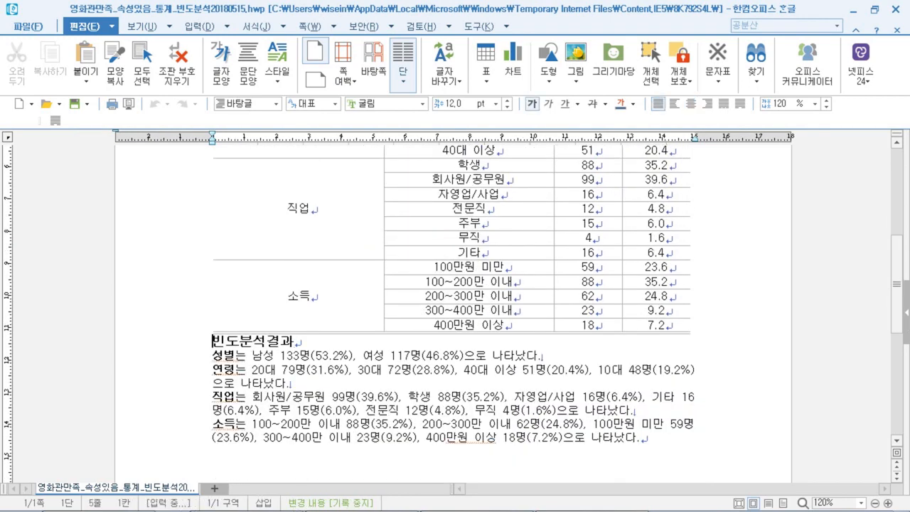
key(Return)
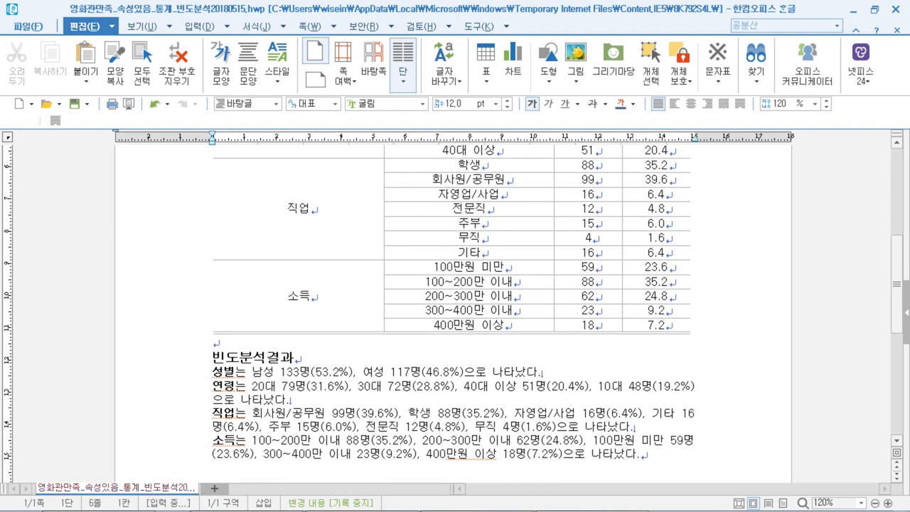
Replace the document title with the justified heading "1. 응답자 특성", leaving one blank line above it
scroll(455, 312, up, 4)
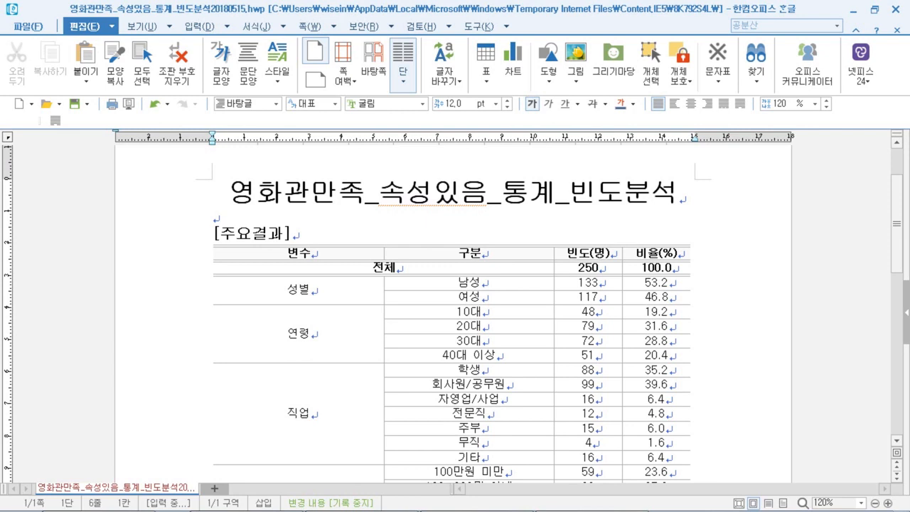
drag(229, 194, 679, 194)
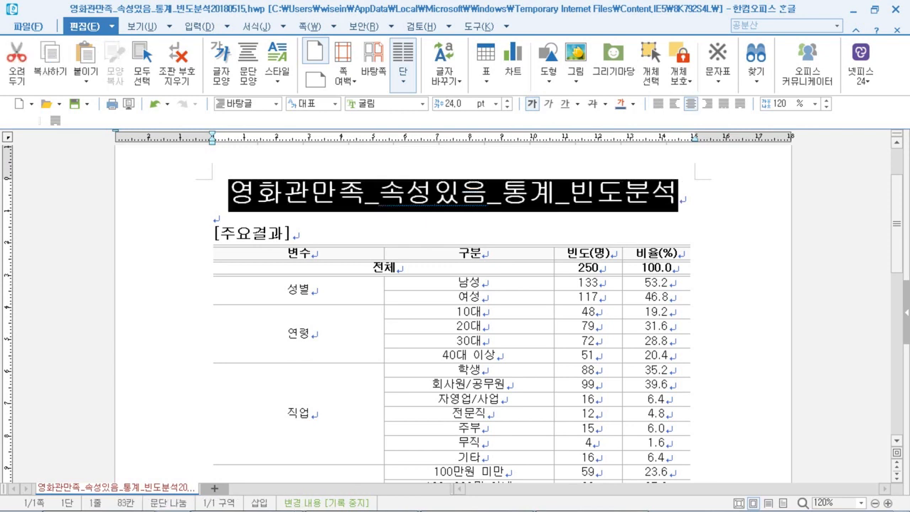
key(Delete)
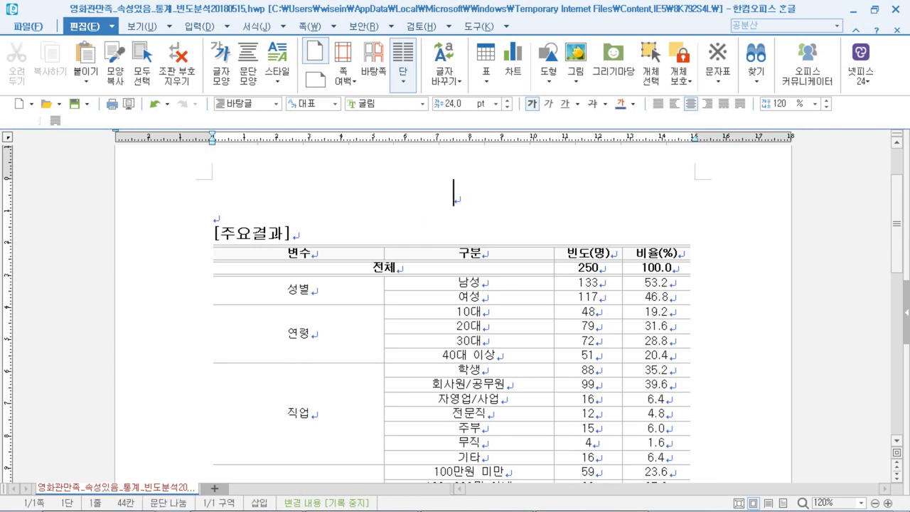
click(658, 104)
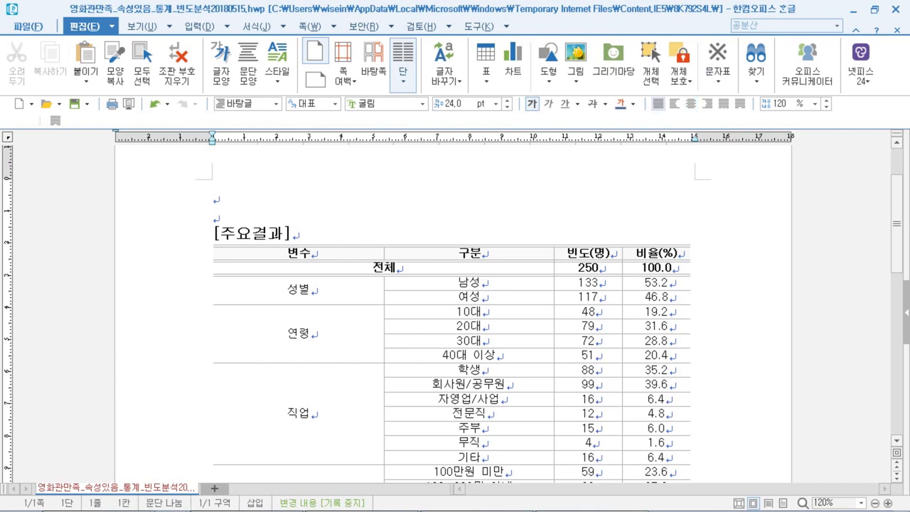
key(Return)
text(1.)
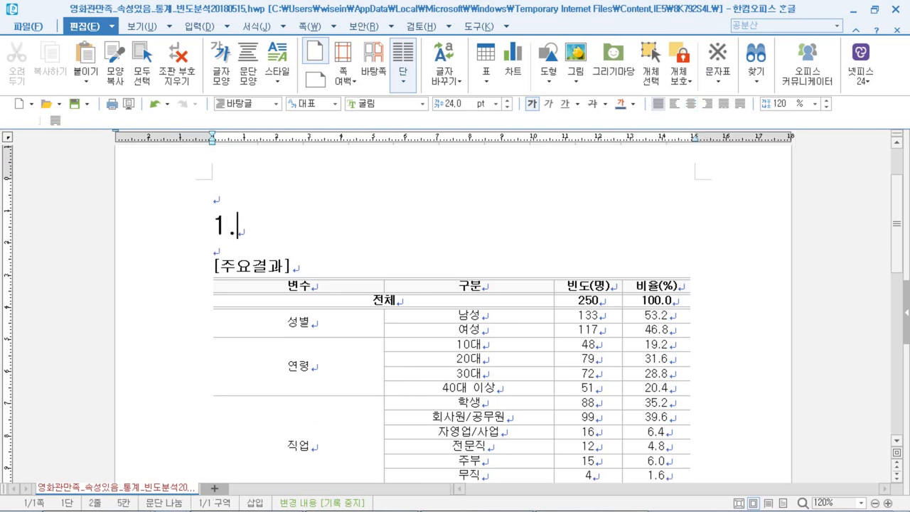
text( 응답)
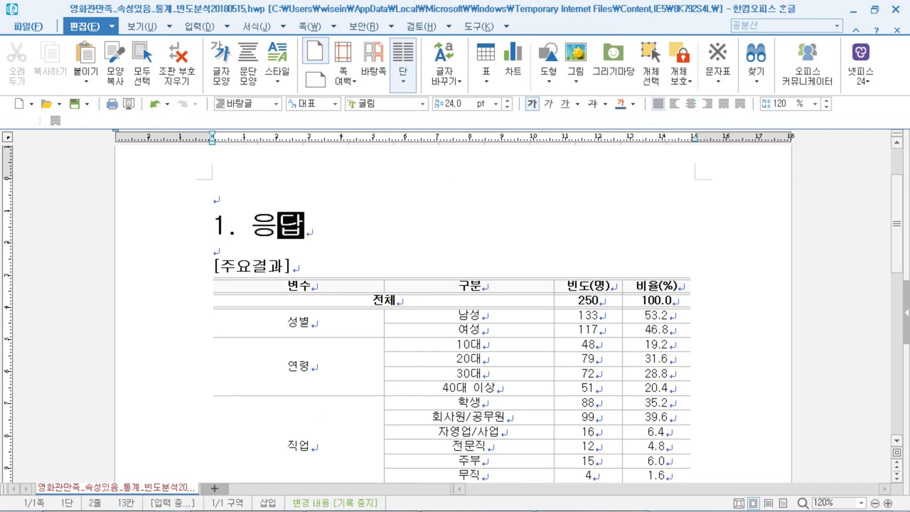
text(자 특성)
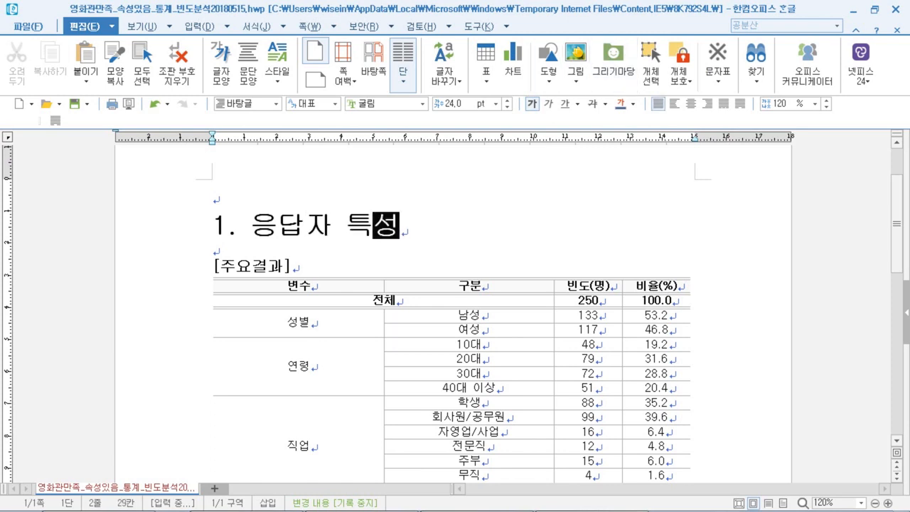
Save the document under the new name 영화관만족_분석결과 on the desktop (바탕 화면) as an hwp file
click(29, 27)
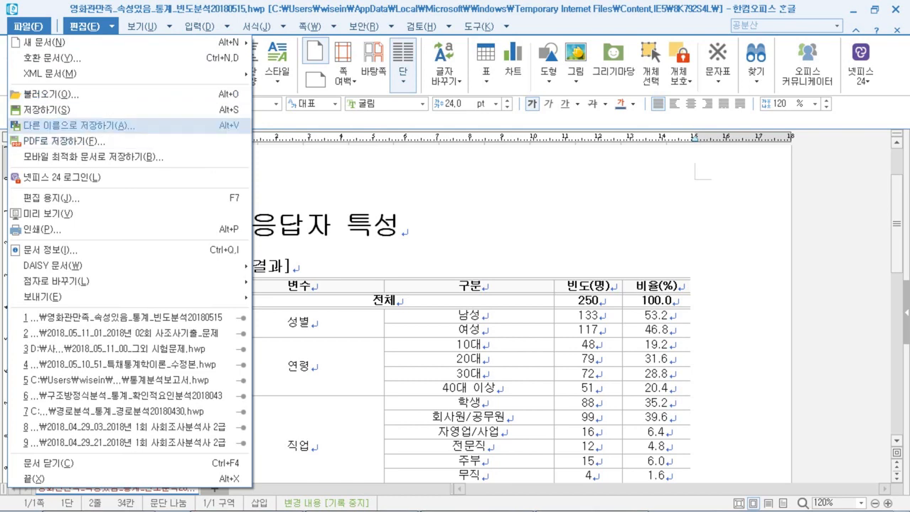
click(78, 125)
click(492, 103)
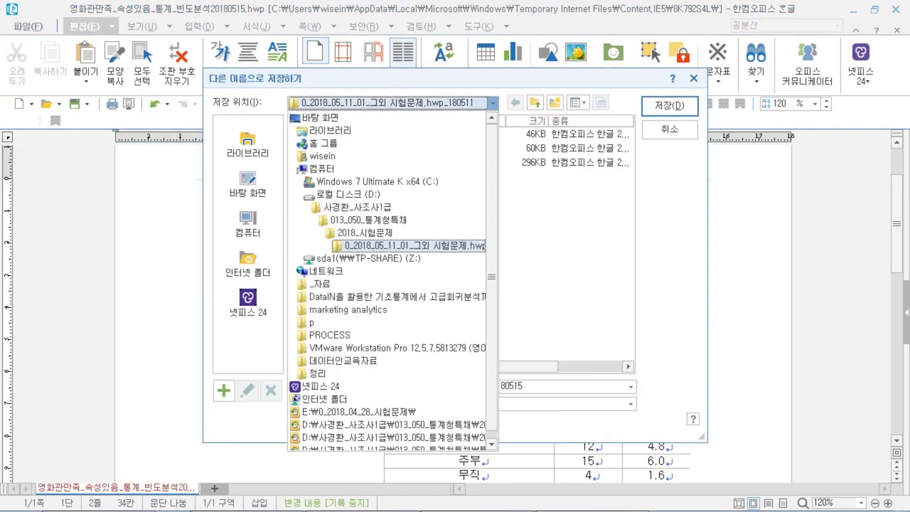
click(320, 118)
drag(524, 386, 395, 386)
text(분서)
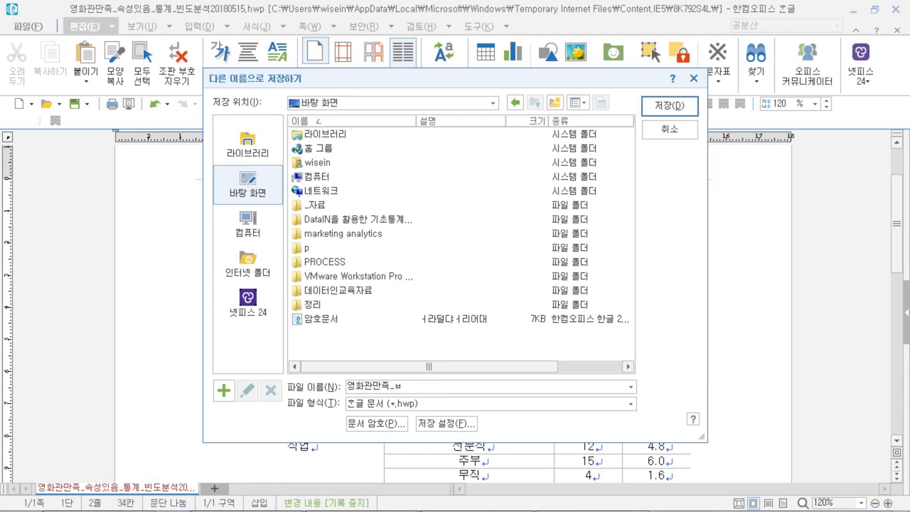
text(결과)
key(Return)
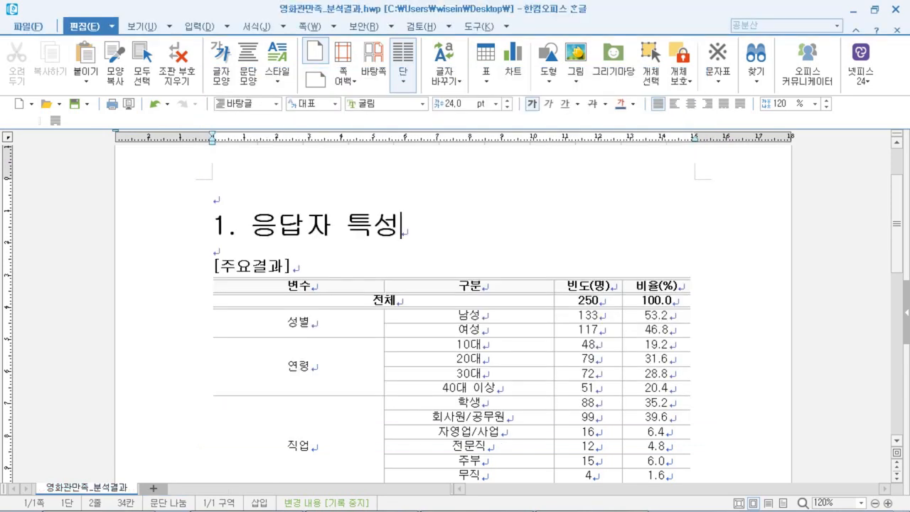
Add an empty line after the last sentence of the 빈도분석결과 summary and switch back to DATA IN in the browser
click(292, 266)
scroll(453, 314, down, 5)
click(392, 385)
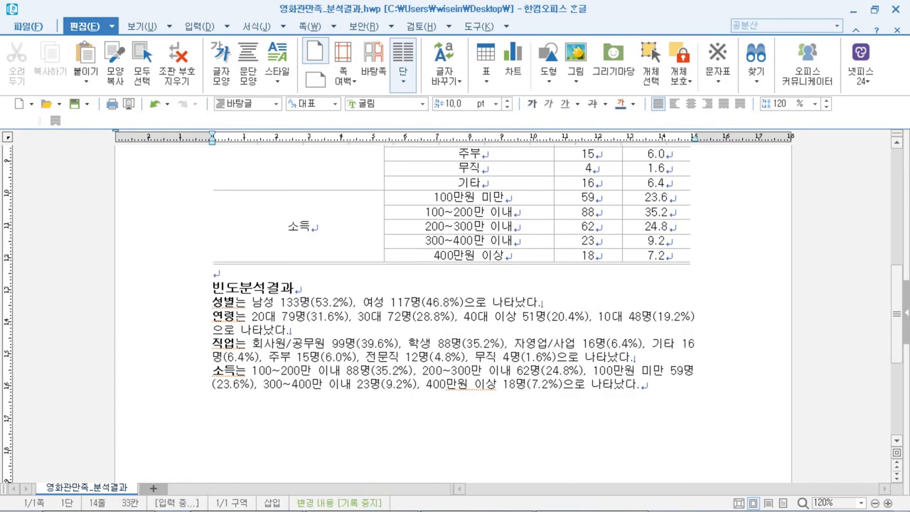
key(End)
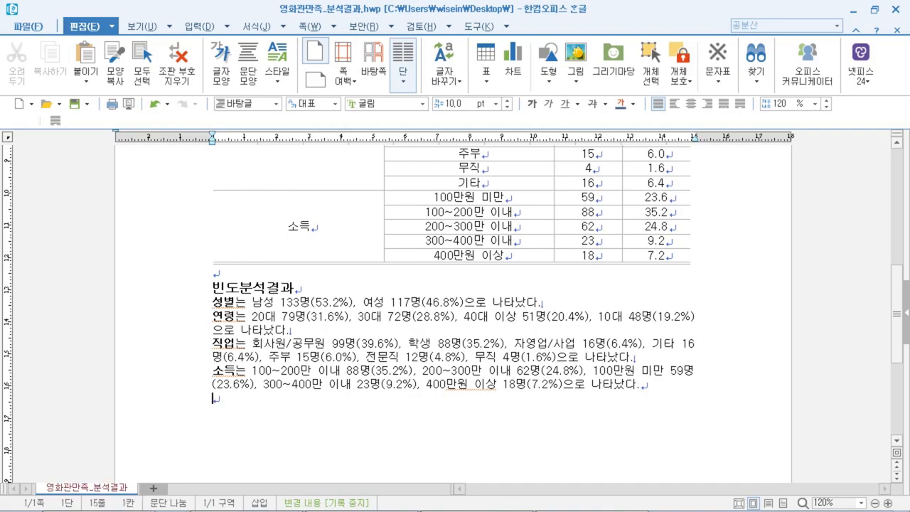
key(alt+Tab)
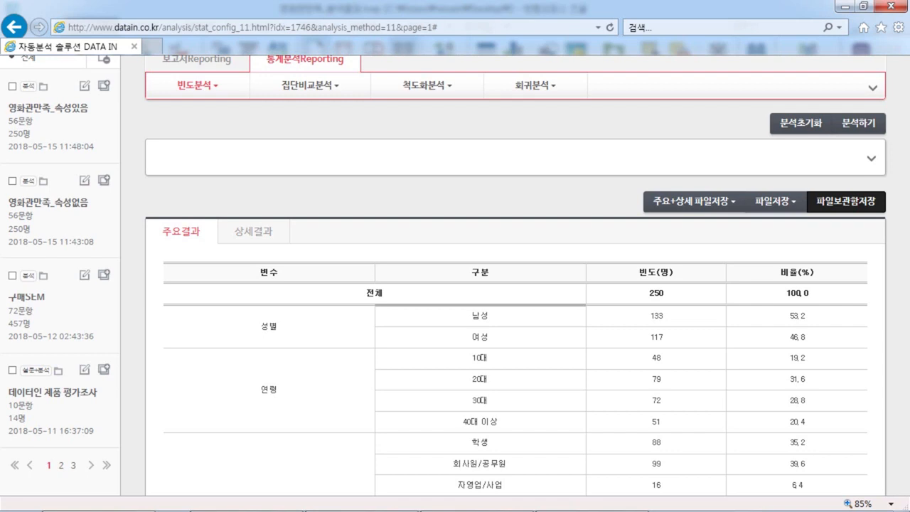
Try to store the frequency results in the file archive under a new folder named 영화관만족
click(846, 202)
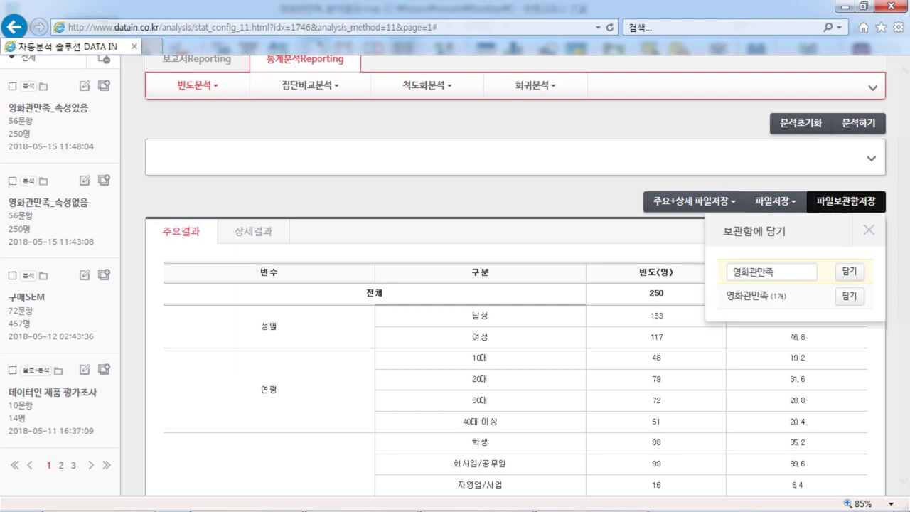
click(771, 272)
text(영화개)
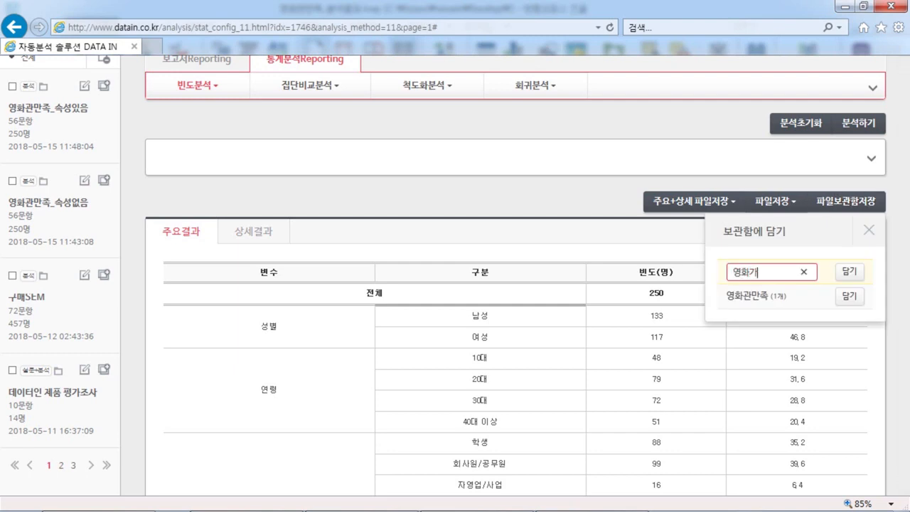
key(BackSpace)
text(ㄱ)
text(관만족)
click(849, 271)
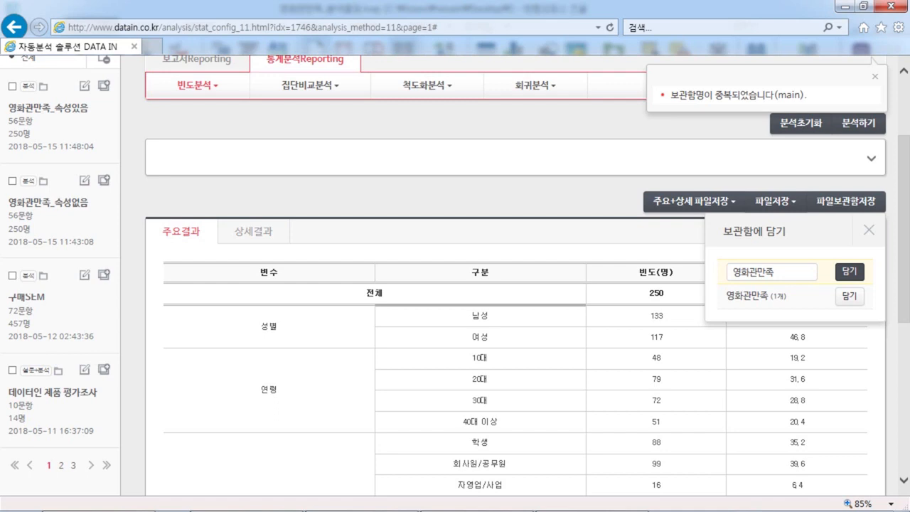
click(771, 272)
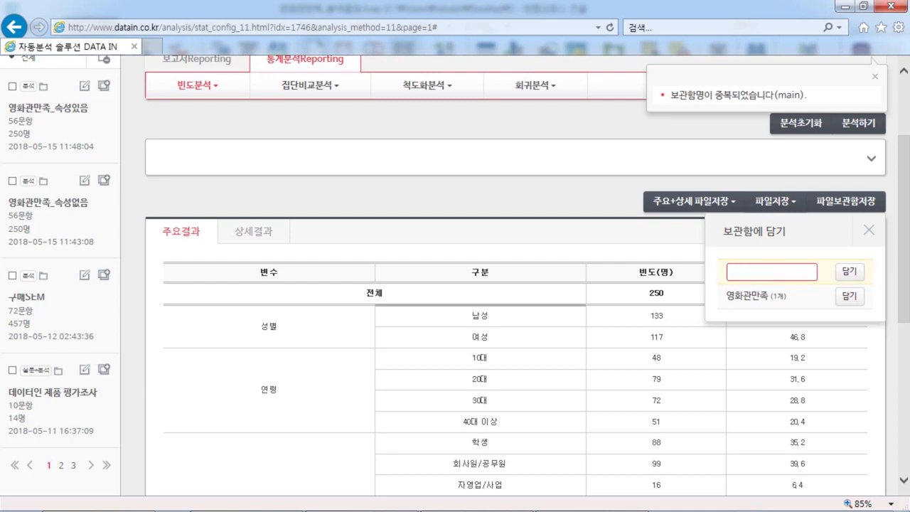
scroll(455, 284, up, 1)
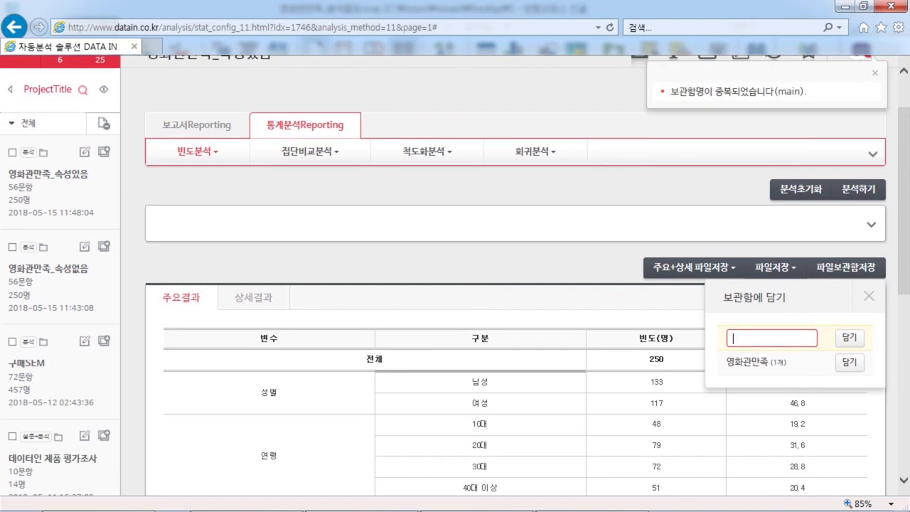
click(868, 295)
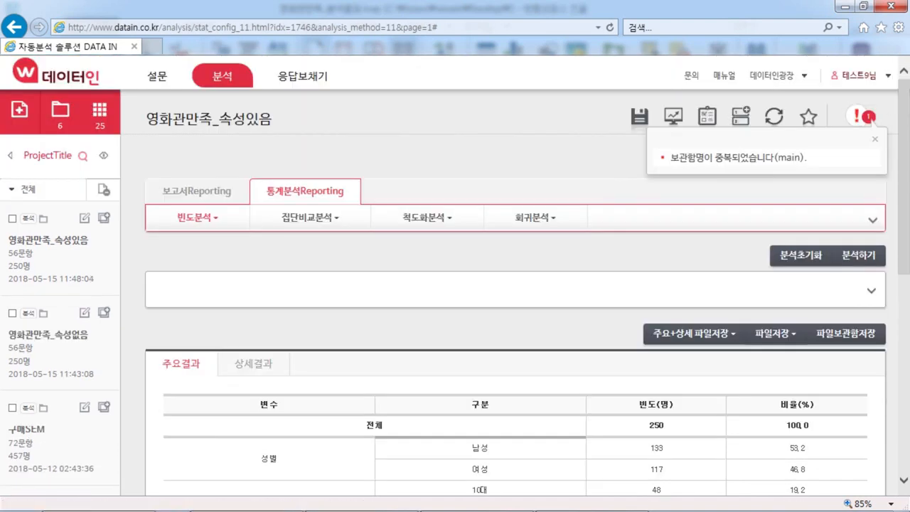
Examine the frequency table for 성별, 연령, 직업 and 소득 and the 빈도분석결과 summary, noting the small 직업 categories
scroll(455, 275, down, 2)
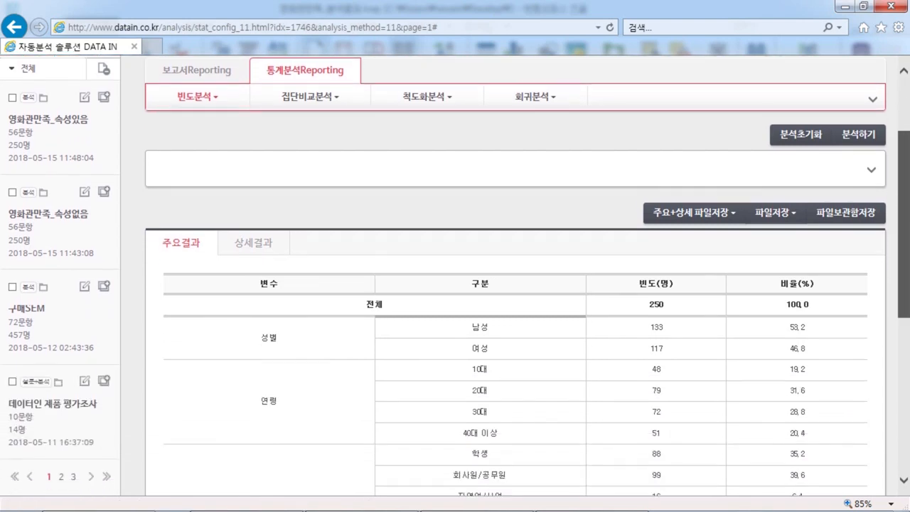
scroll(455, 275, down, 3)
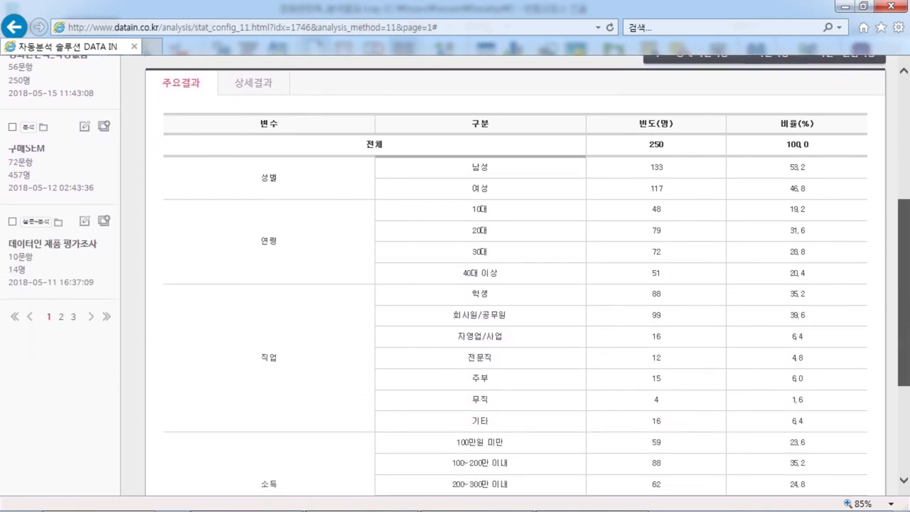
key(ctrl+minus)
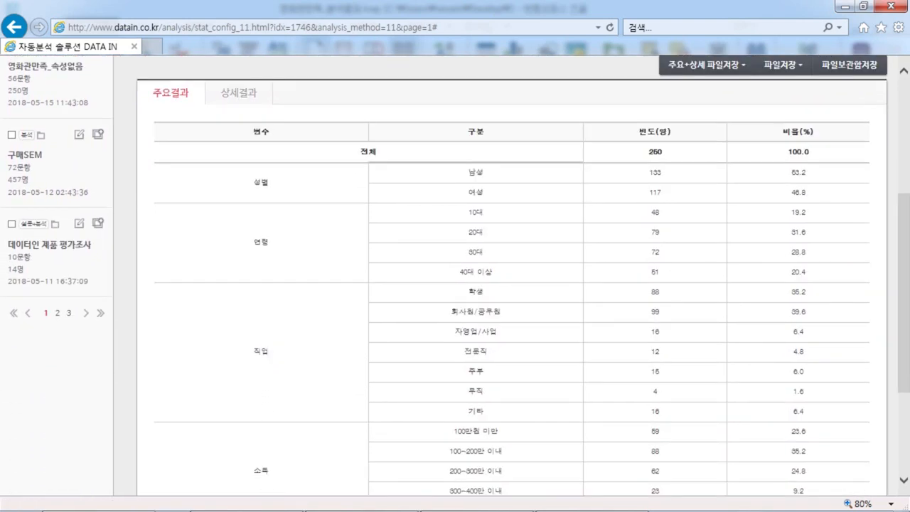
key(ctrl+plus)
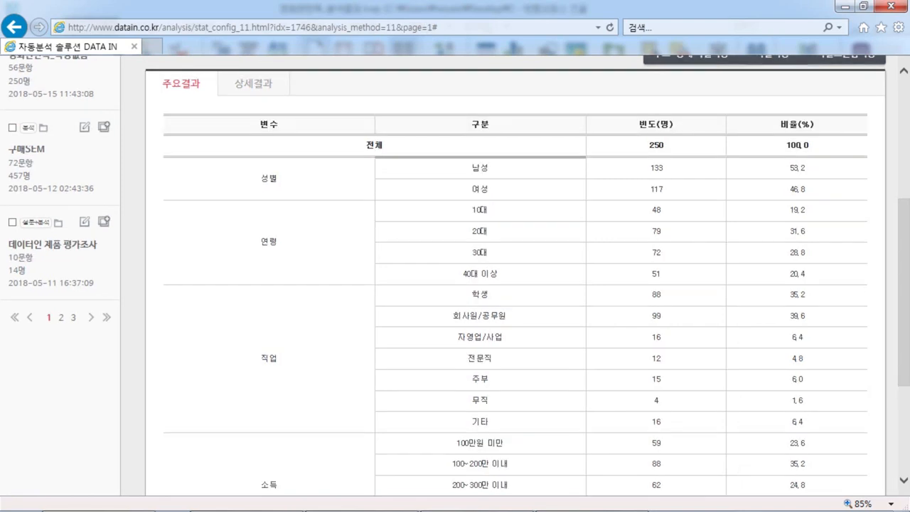
scroll(455, 275, down, 1)
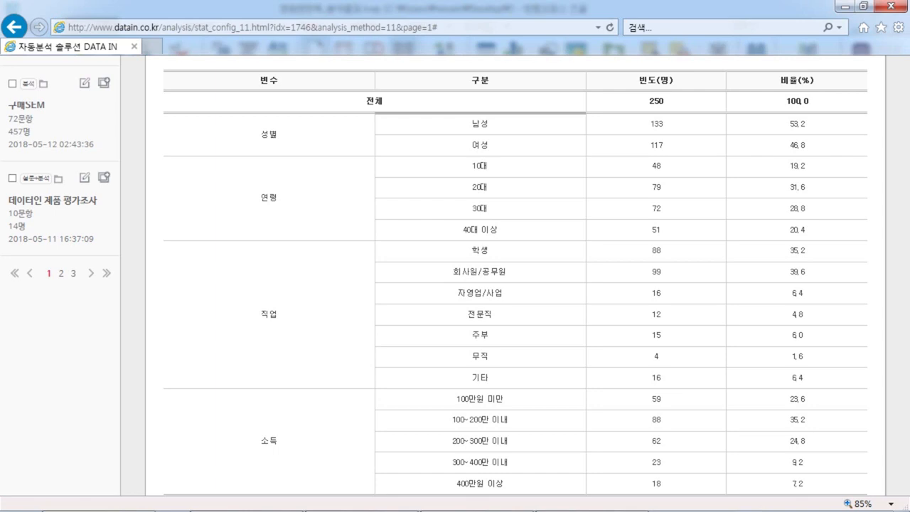
scroll(515, 277, down, 1)
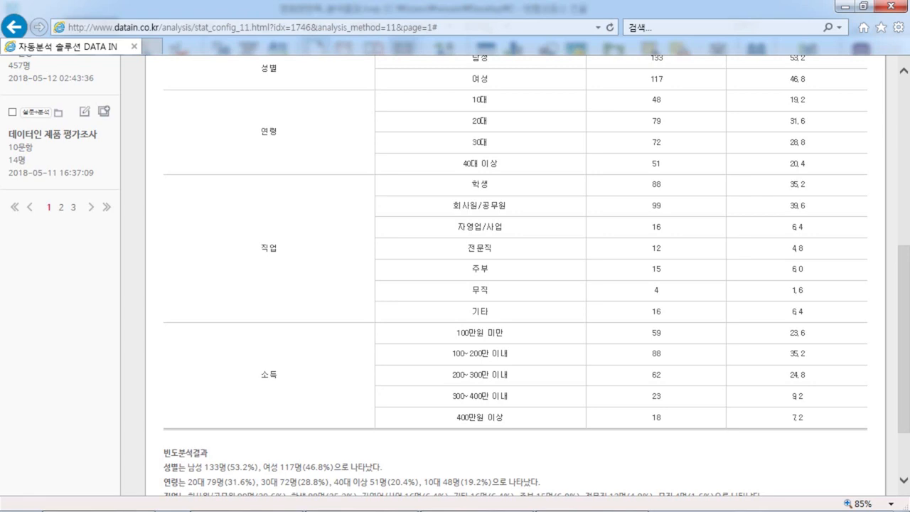
scroll(455, 284, down, 2)
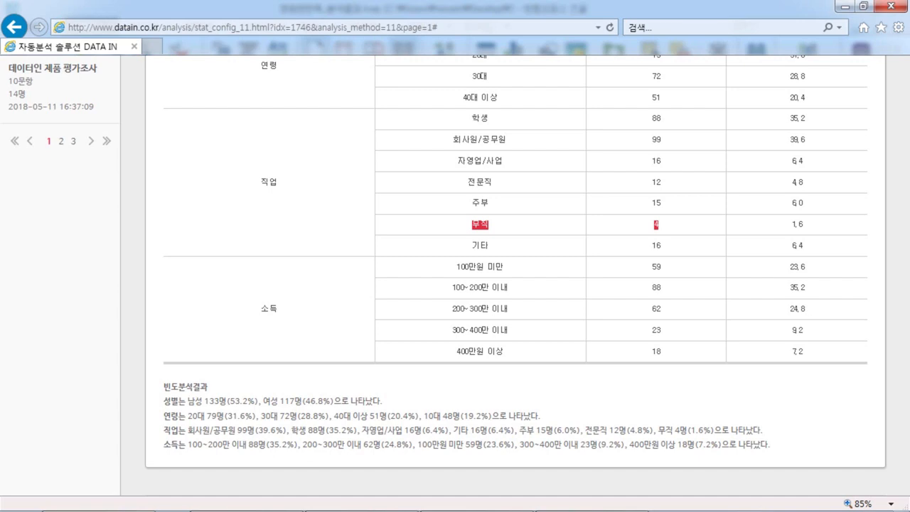
click(658, 224)
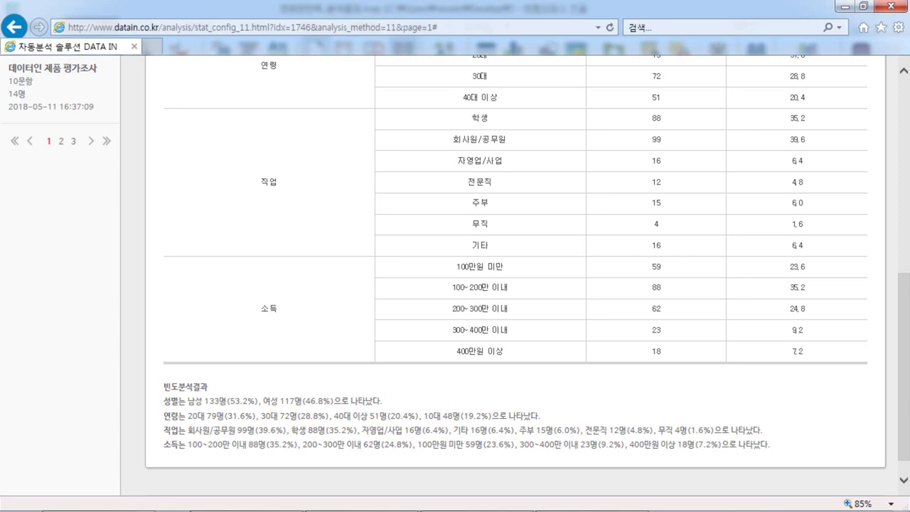
scroll(455, 270, down, 1)
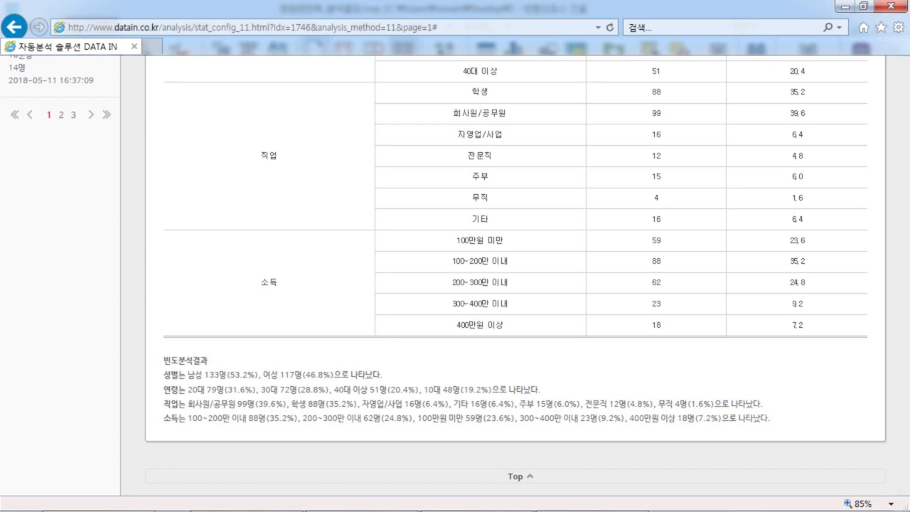
scroll(515, 270, up, 1)
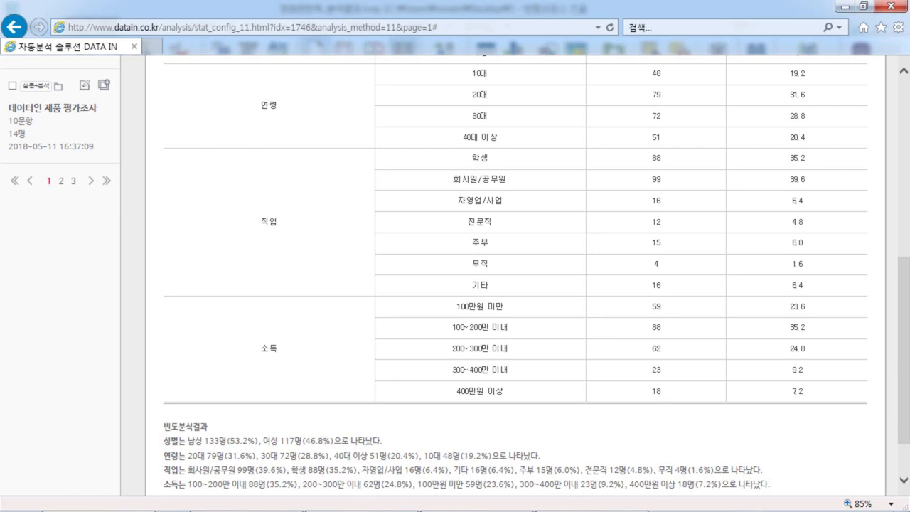
Start a 숫자변경 question creation (문항생성) from question 44. 직업 and title the new question 재직업집단
scroll(455, 284, up, 6)
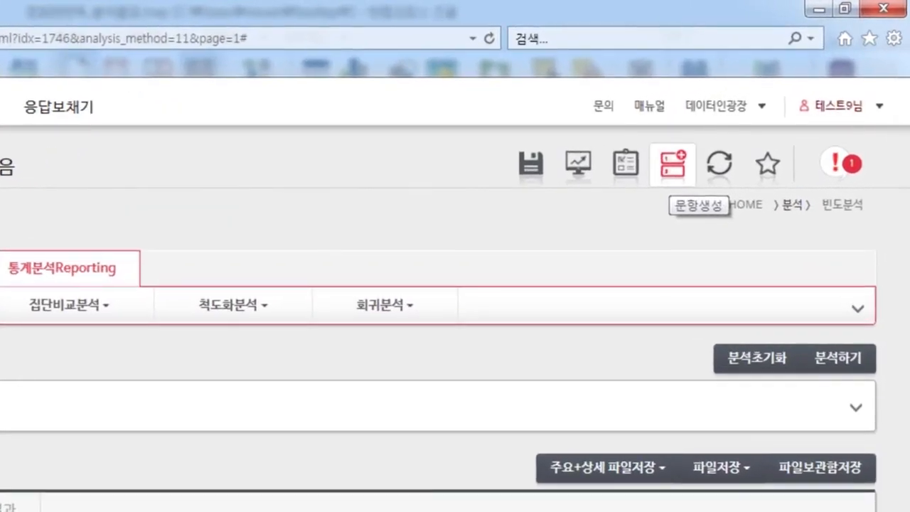
click(672, 167)
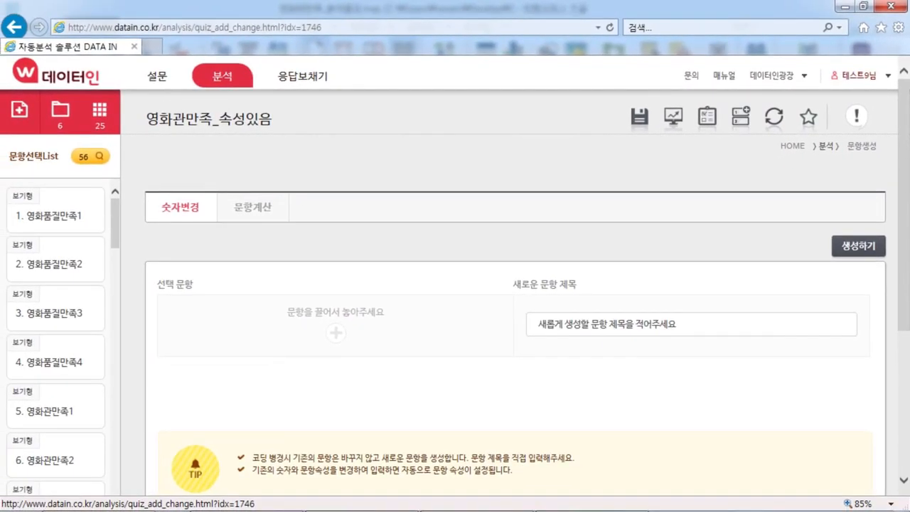
scroll(514, 285, down, 1)
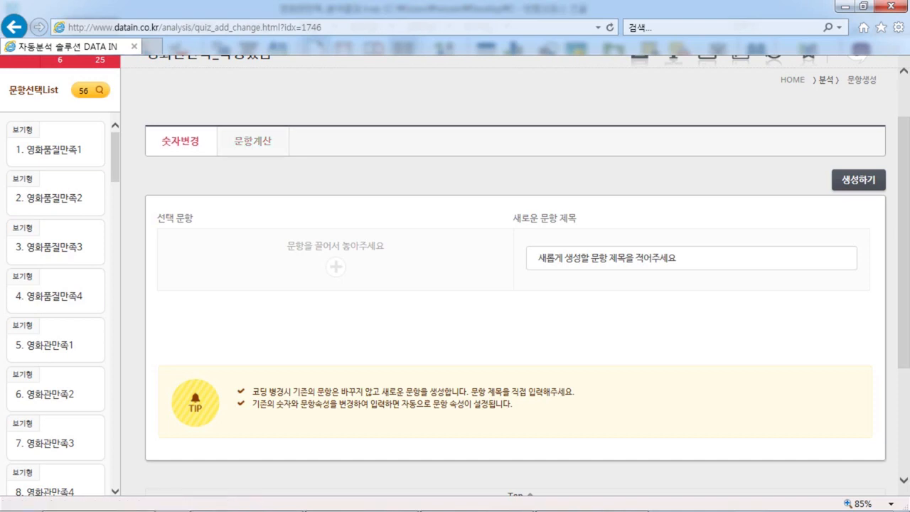
drag(115, 156, 115, 408)
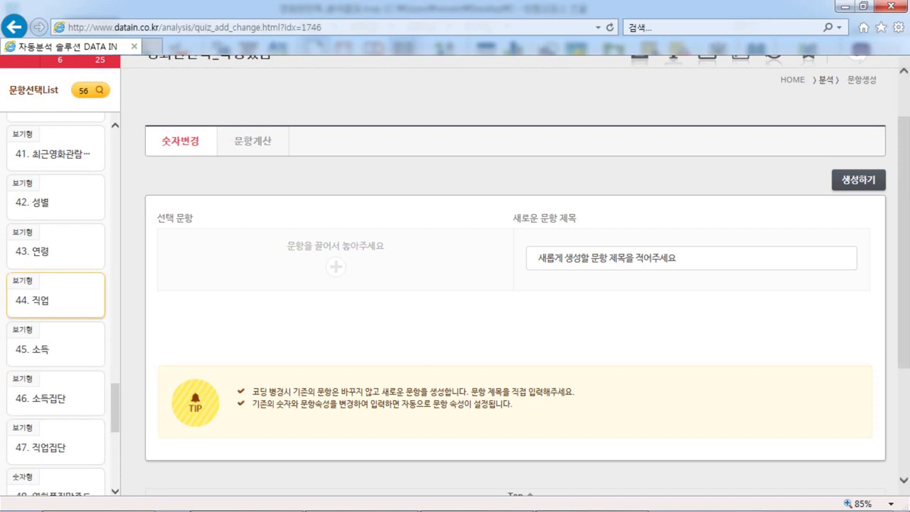
drag(56, 295, 249, 260)
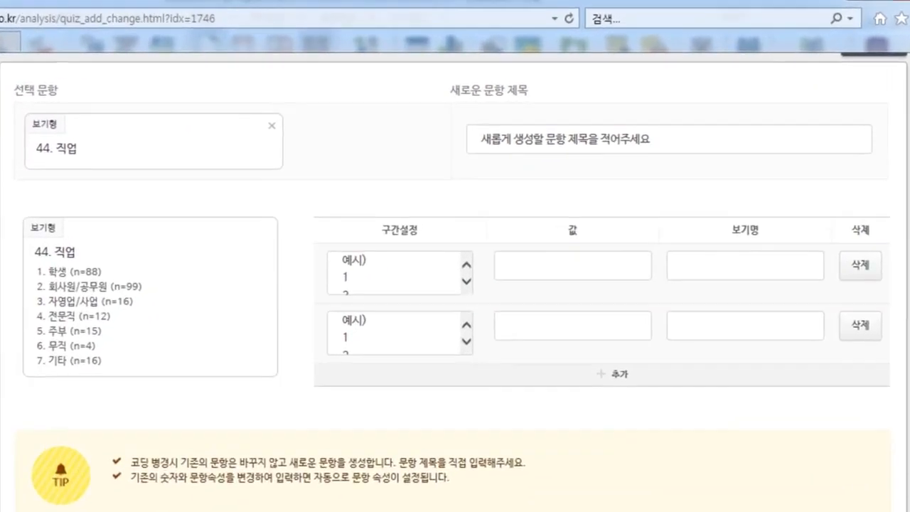
click(565, 140)
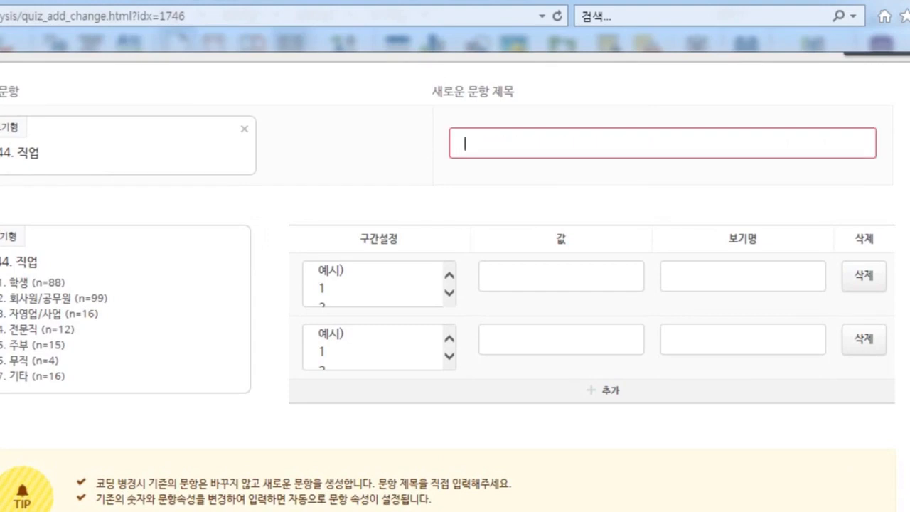
text(재직업집단)
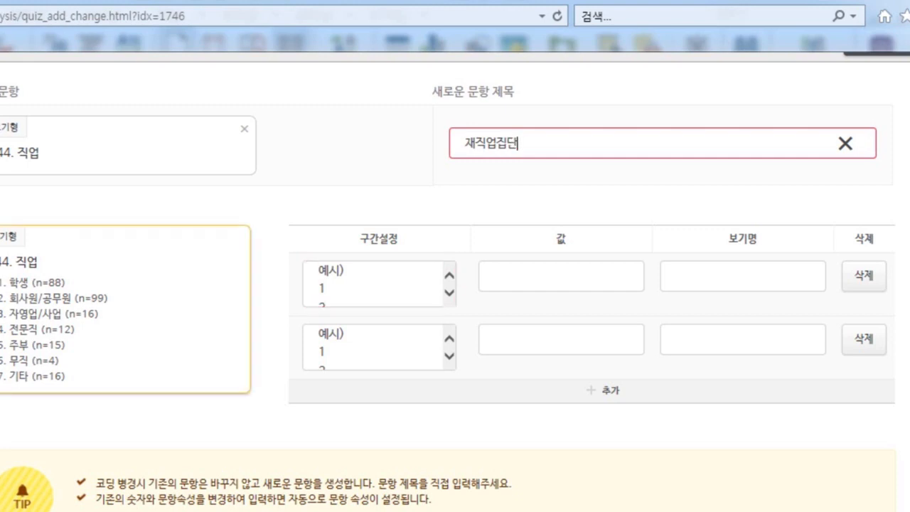
Fill the first recoding row so that original code 1 becomes value 1 with the label 학생
click(379, 283)
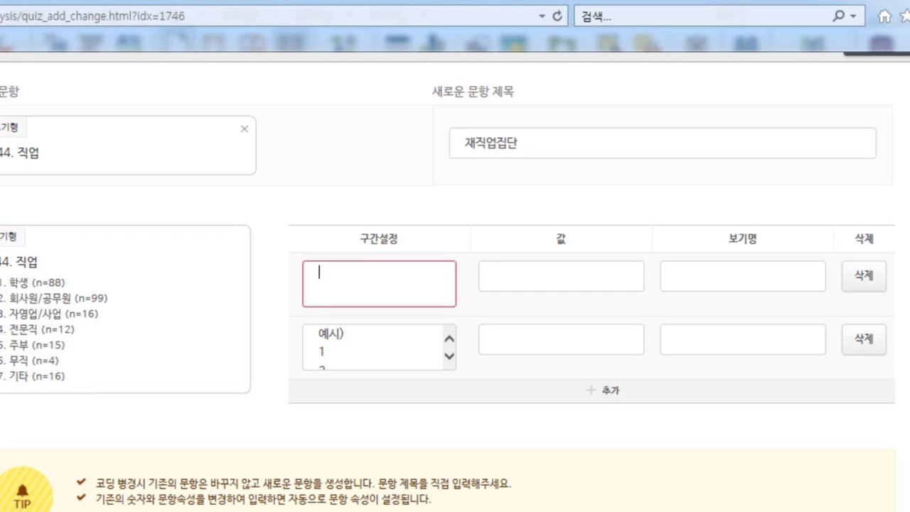
text(1)
key(Tab)
text(1)
key(Tab)
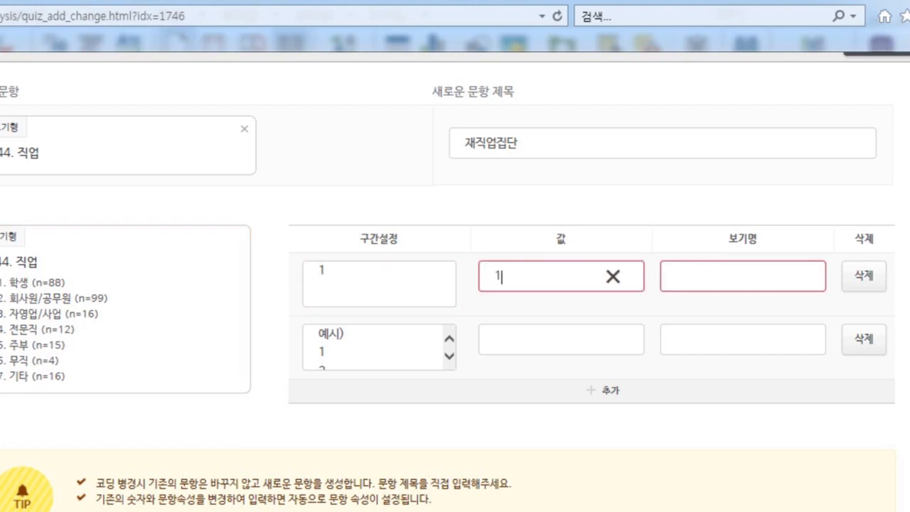
text(학생)
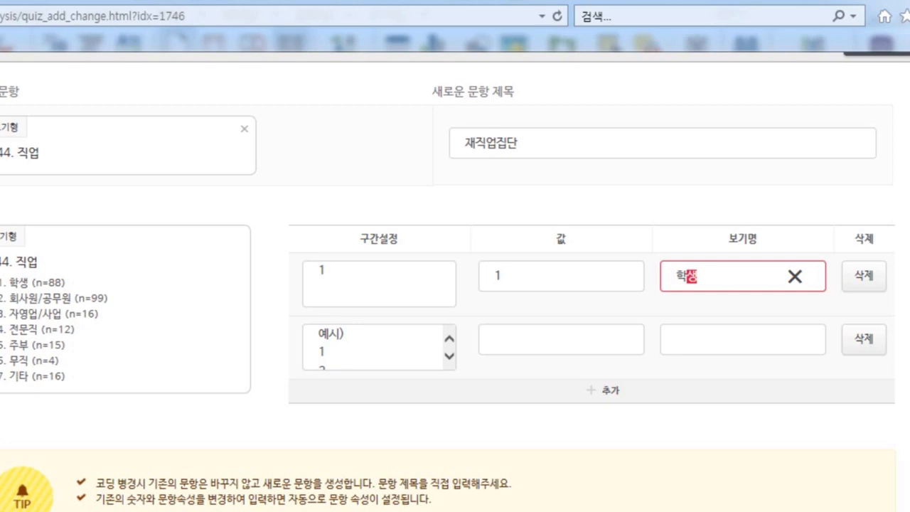
Fill the second recoding row so that original code 2 becomes value 2 with the label 회사원/공무원
click(379, 346)
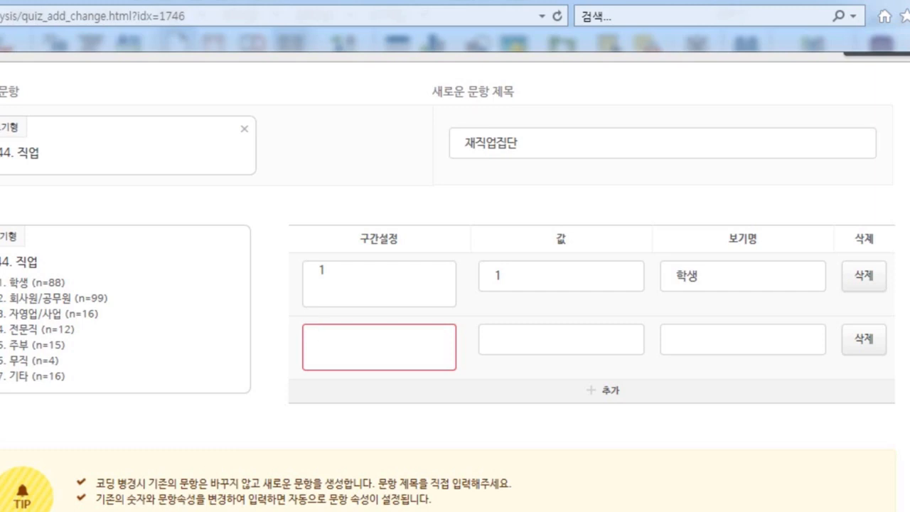
text(2)
key(Tab)
key(Tab)
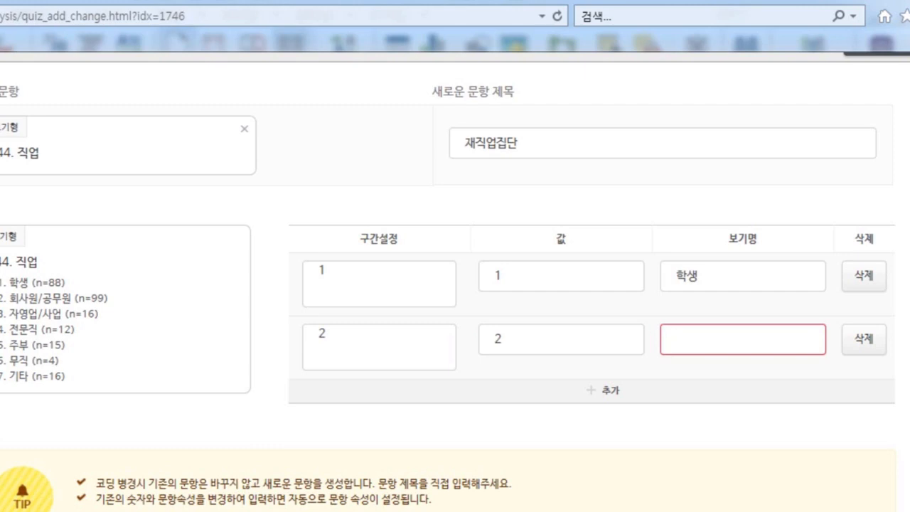
text(횟사원/고)
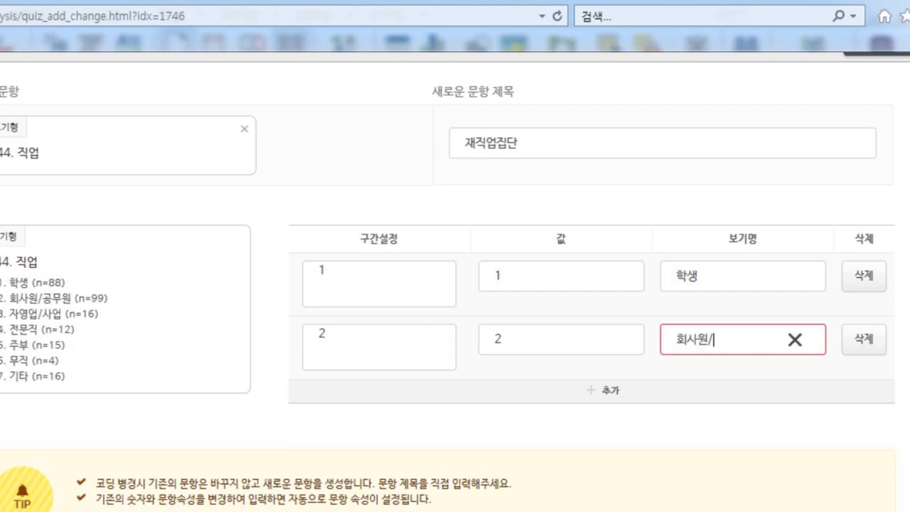
text(공무원)
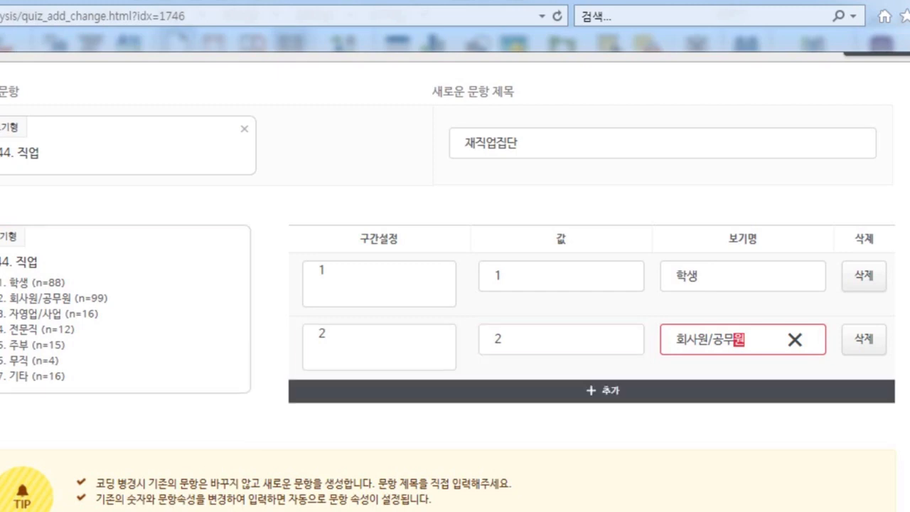
Add a third recoding row that combines original codes 3 and 4 into value 3 with the label 사업/전문직
click(462, 390)
click(426, 405)
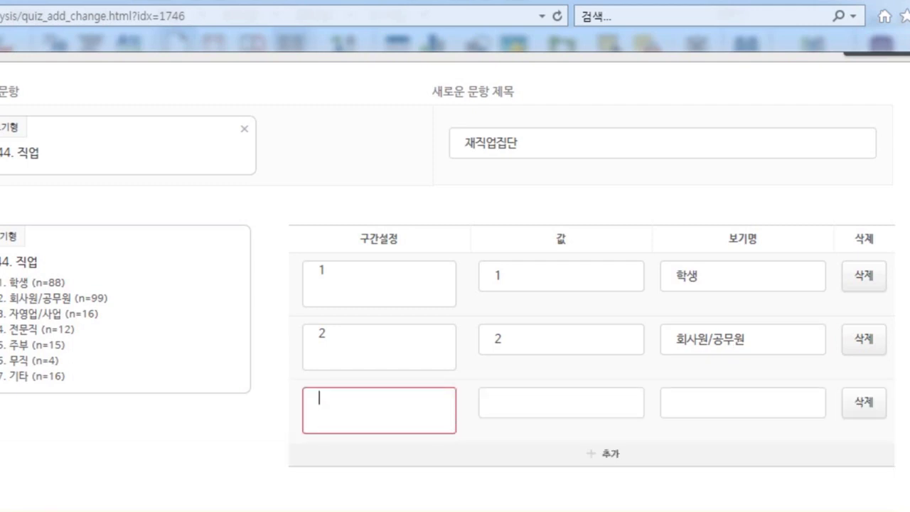
text(3)
key(Return)
text(4)
key(Tab)
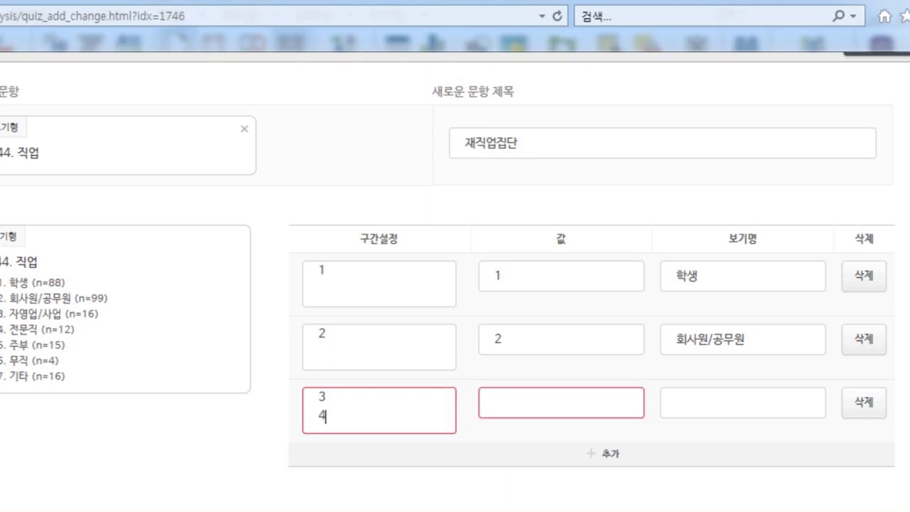
text(3)
key(Tab)
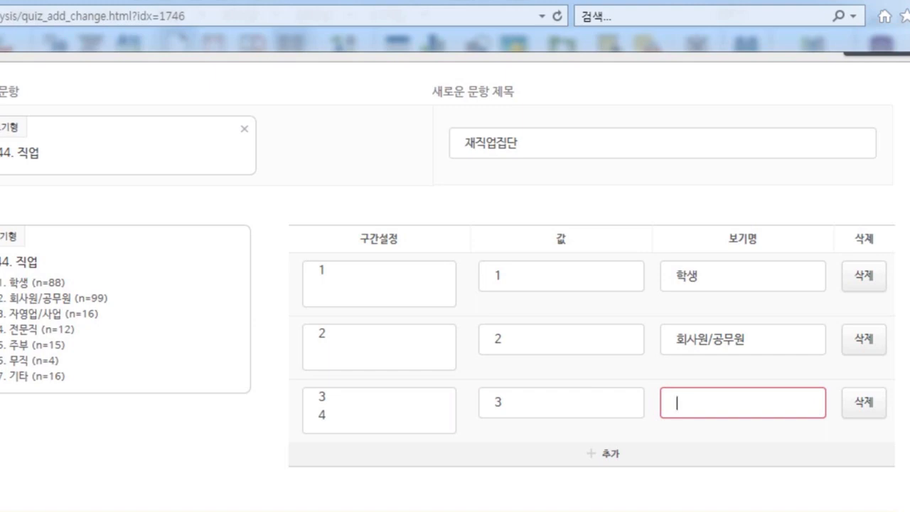
text(사업/전문)
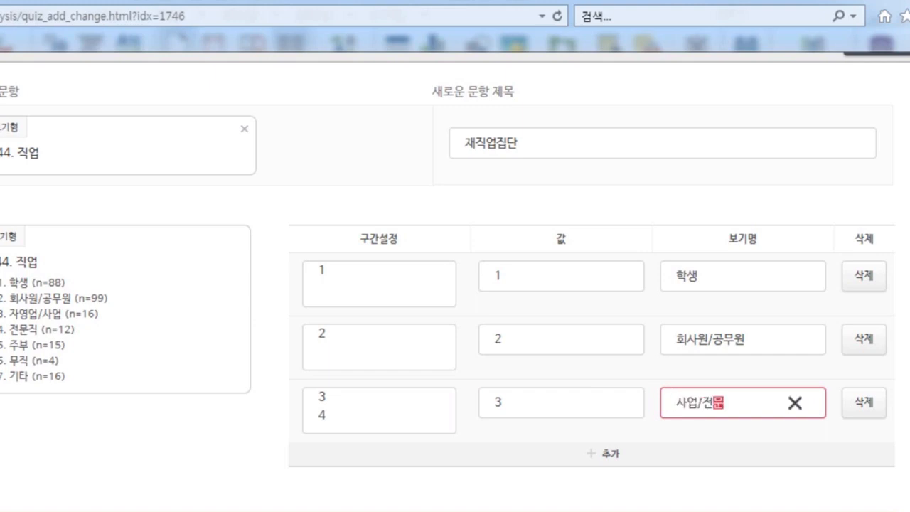
text(직)
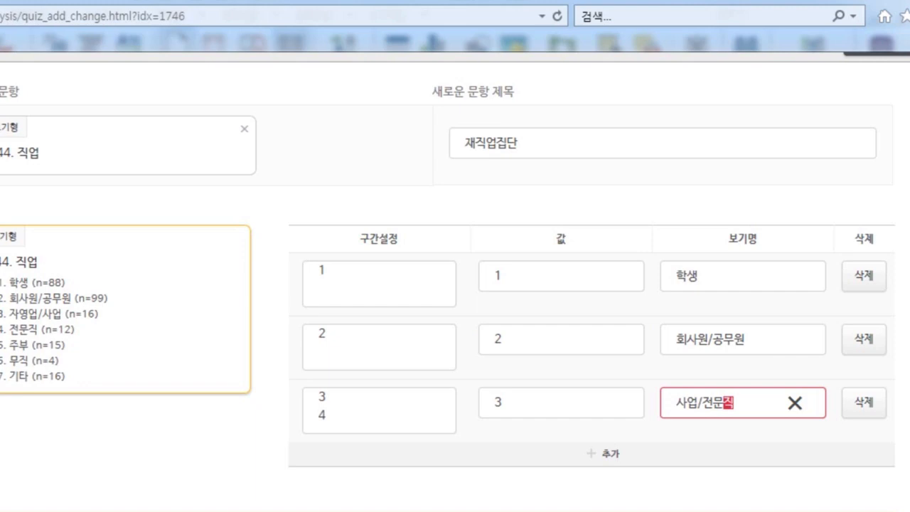
Add a fourth recoding row that combines original codes 5, 6 and 7 into value 4 with the label 기타
click(601, 452)
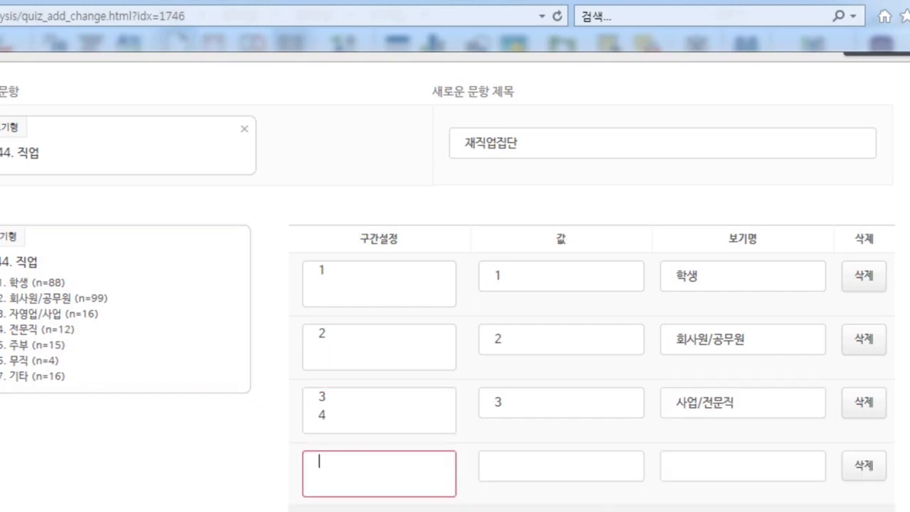
text(5)
key(Return)
text(6)
key(Return)
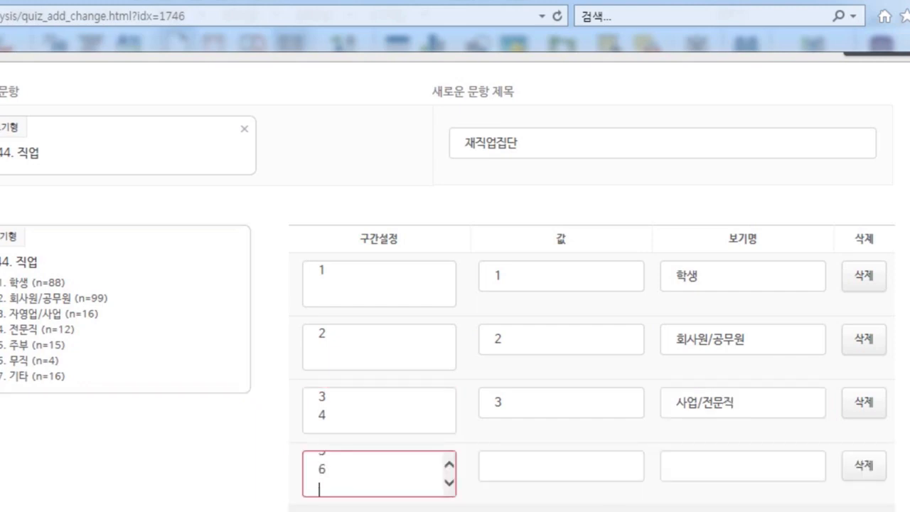
text(7)
key(Tab)
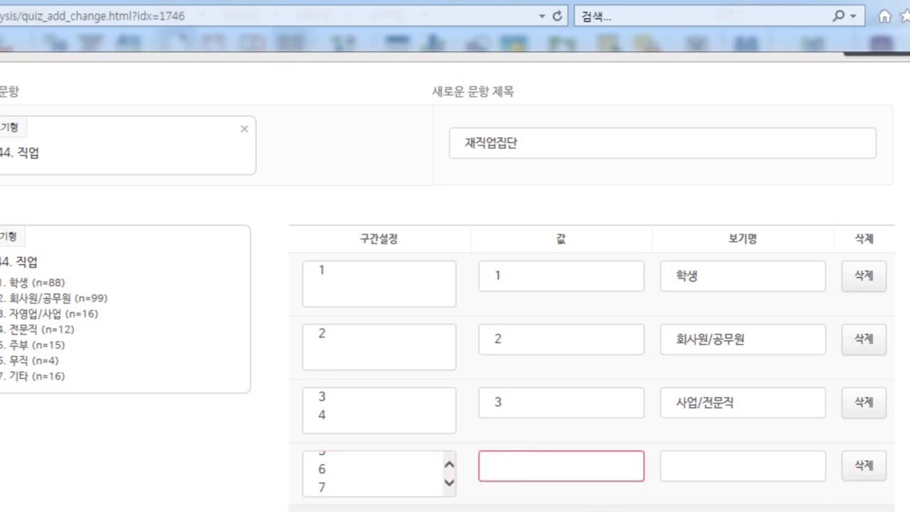
text(4)
key(Tab)
text(기타)
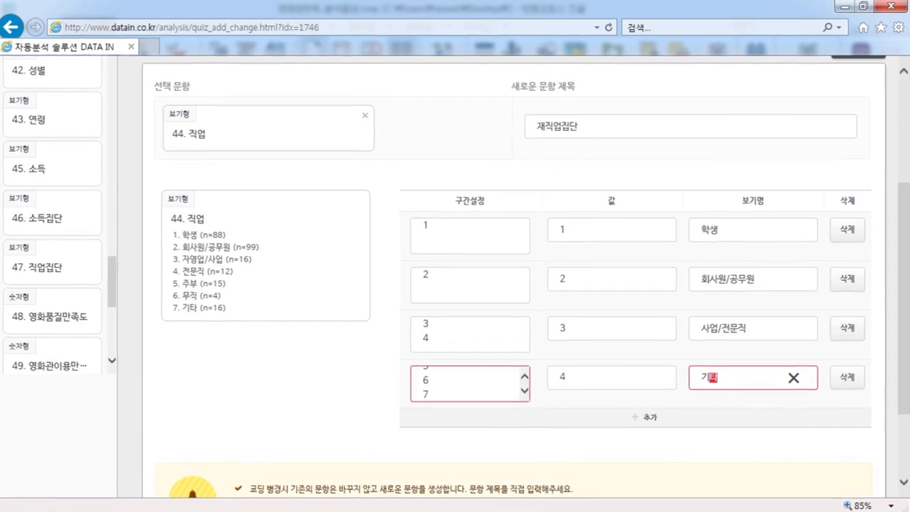
Create the recoded question 재직업집단 and check for it at the end of the question list
scroll(515, 277, up, 2)
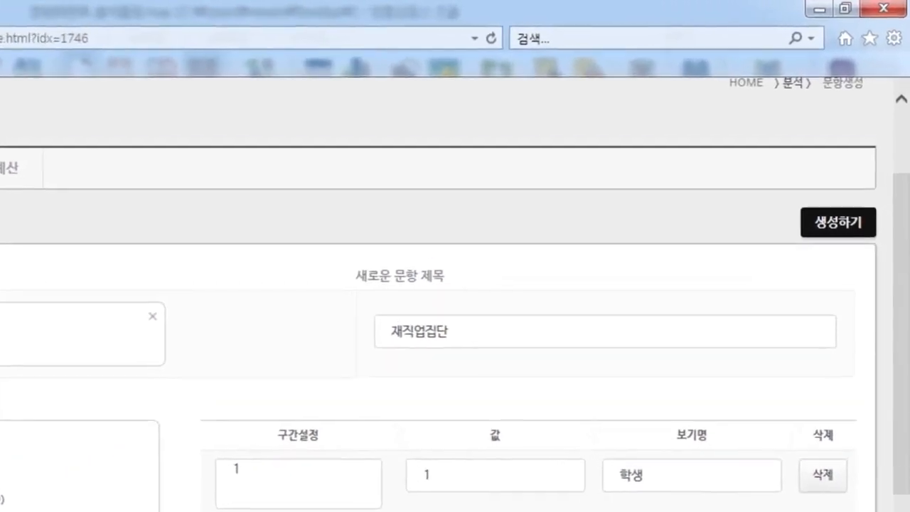
click(844, 205)
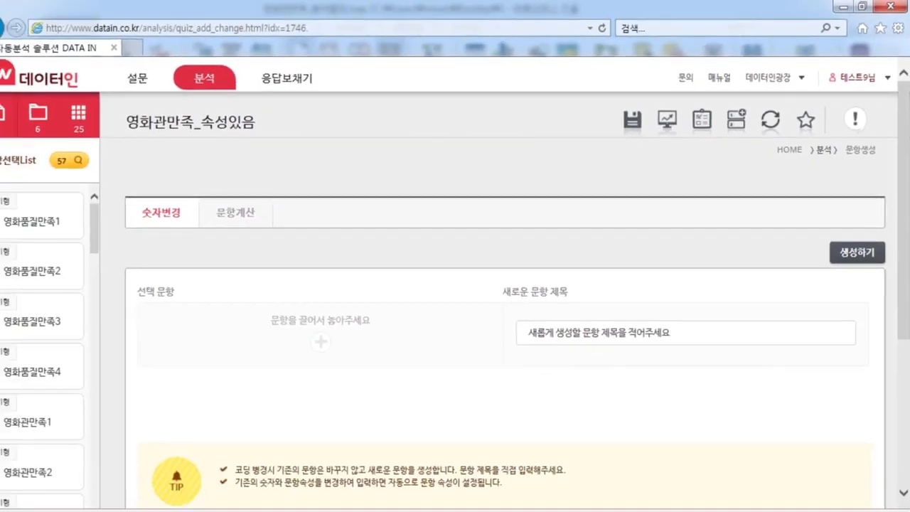
scroll(57, 305, down, 20)
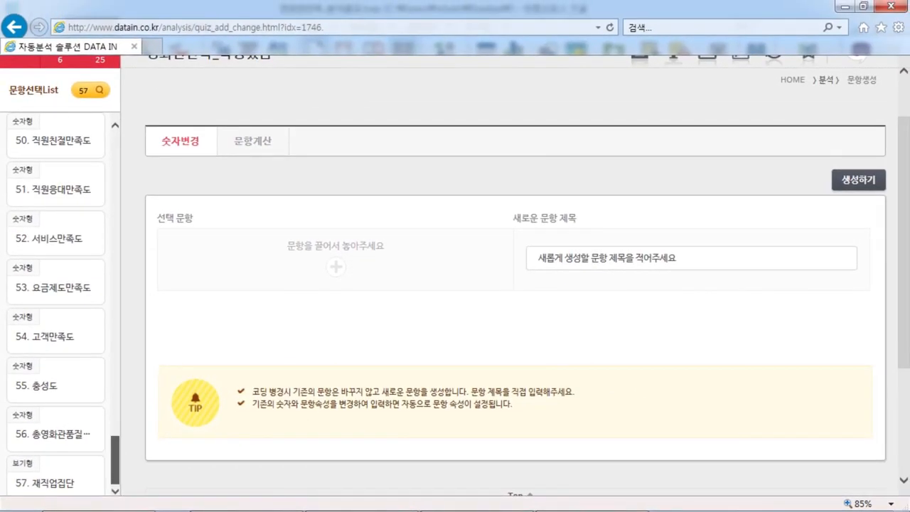
Set question 33. 충성도3 as the source question for a new 숫자변경 recoding
scroll(55, 298, up, 8)
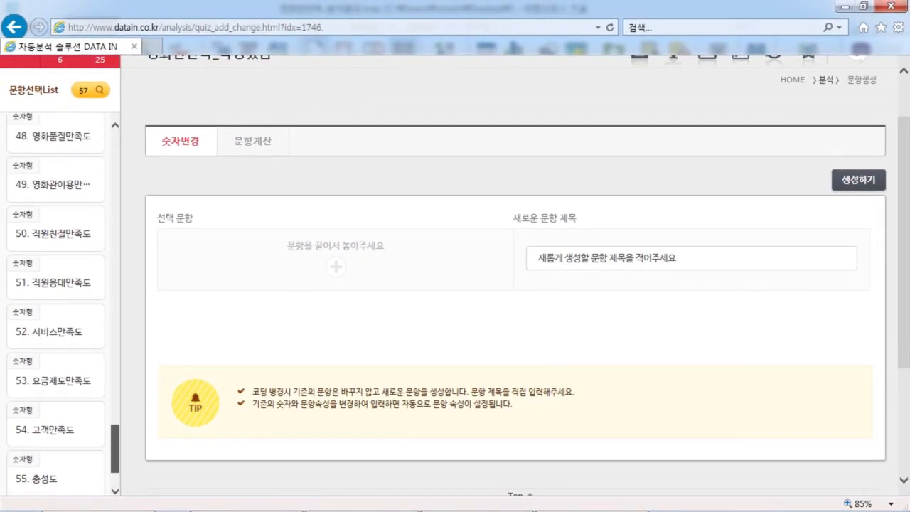
scroll(56, 299, up, 7)
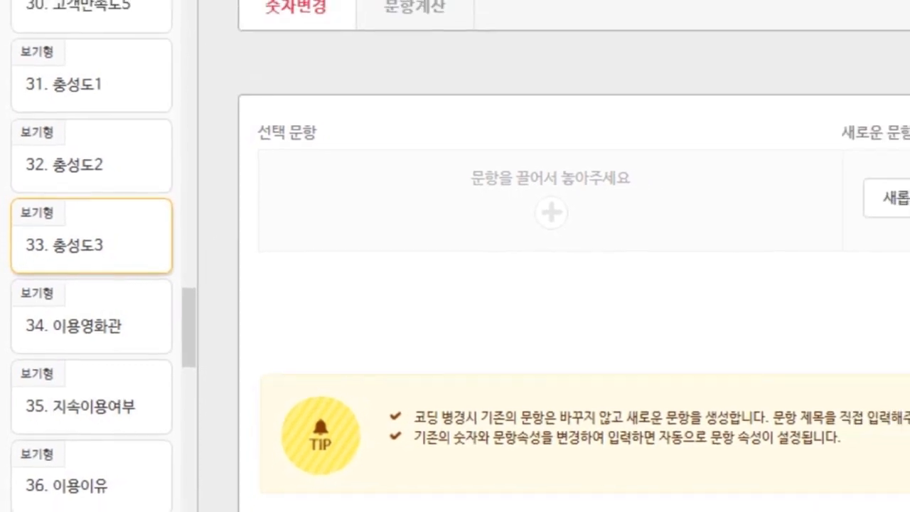
drag(91, 235, 414, 204)
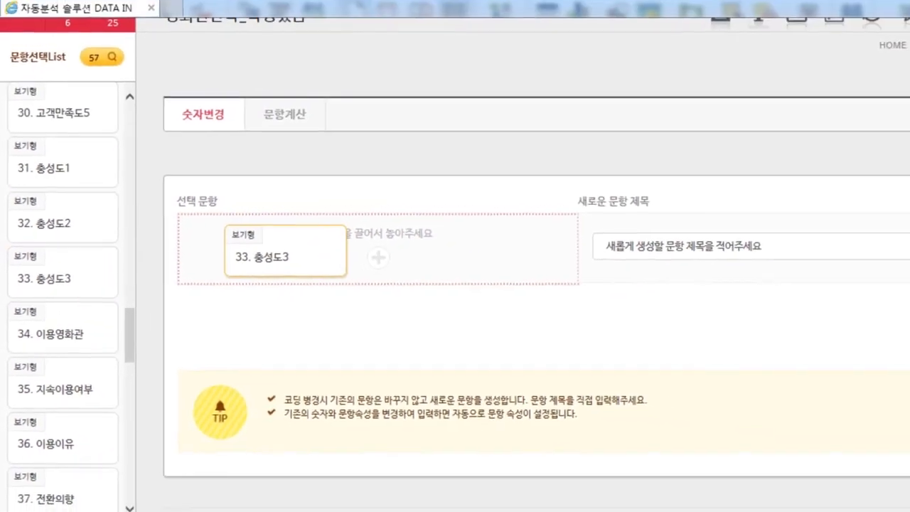
drag(299, 256, 299, 257)
scroll(298, 257, down, 1)
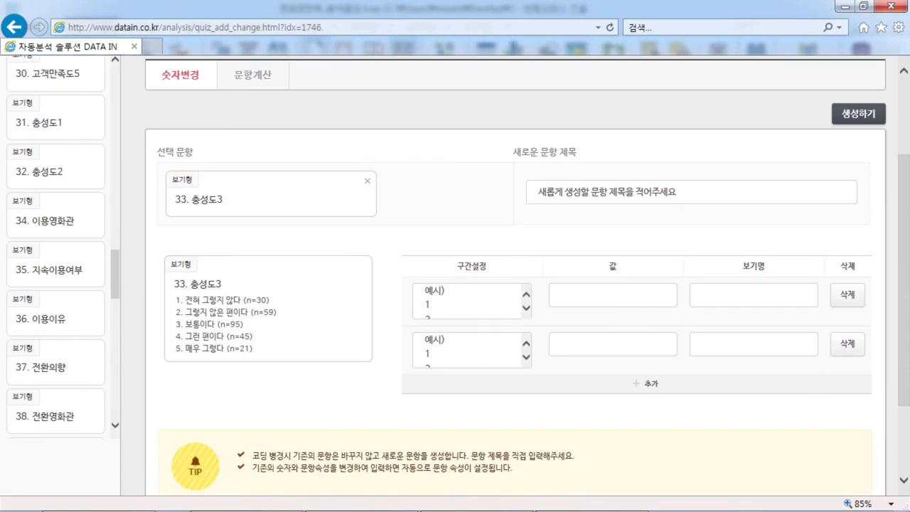
Reverse the first two codes of 충성도3 by mapping original code 1 to value 5 and code 2 to value 4
click(466, 300)
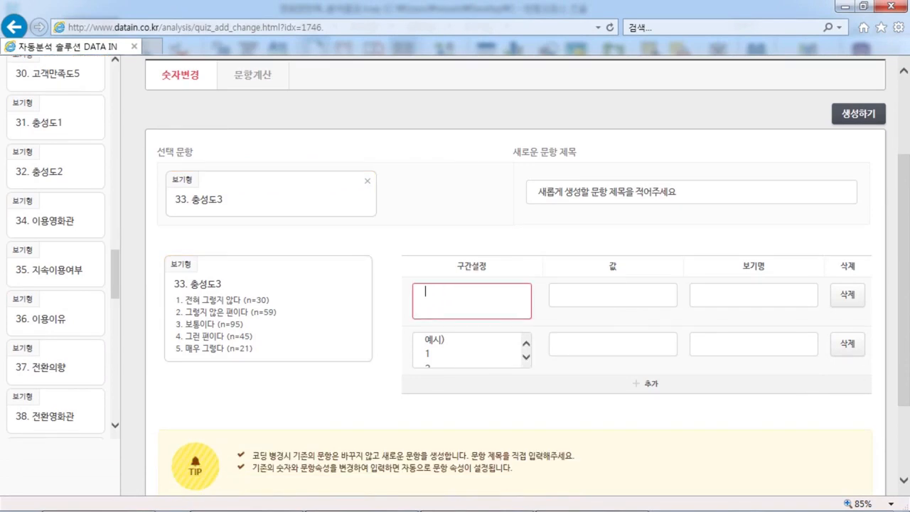
text(1)
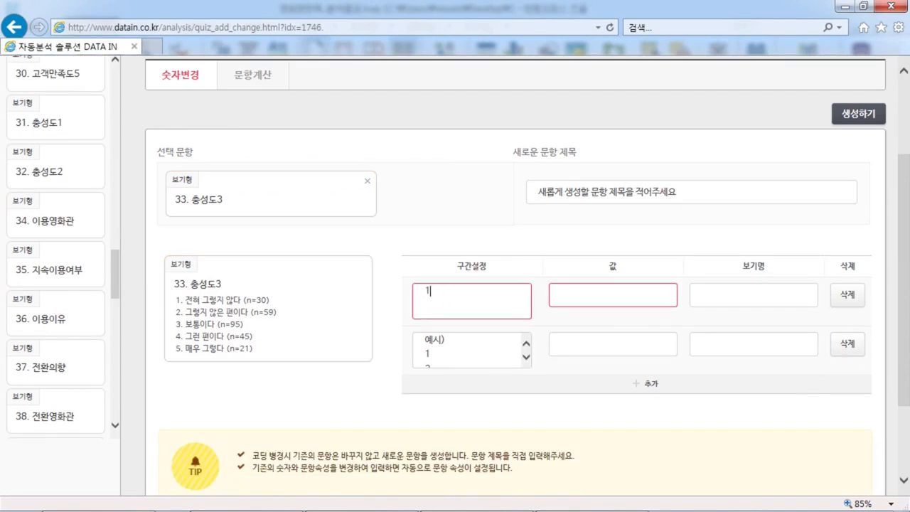
click(612, 295)
text(5)
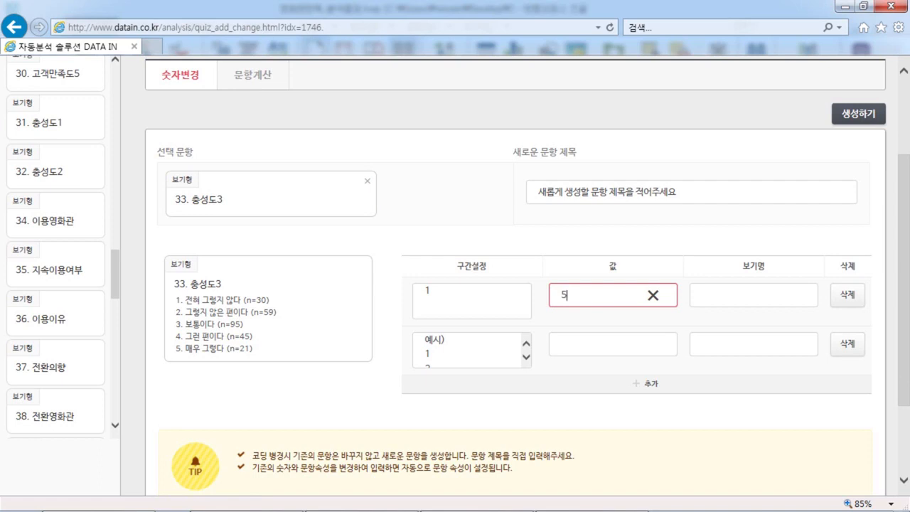
click(466, 350)
text(2)
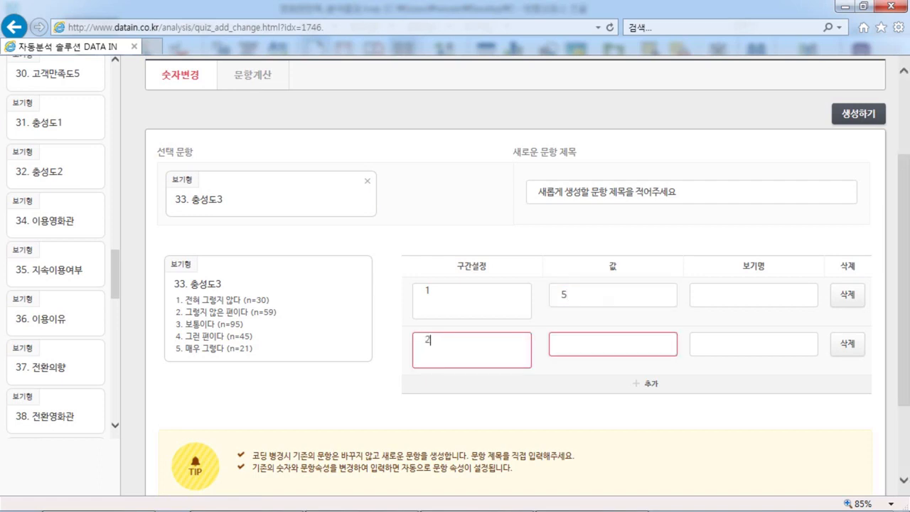
click(612, 344)
text(4)
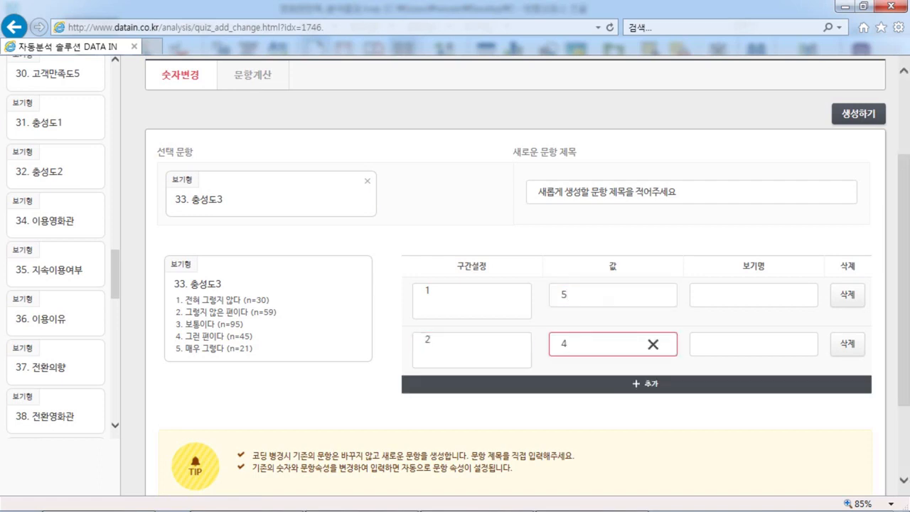
Add two more recoding rows mapping original code 3 to value 3 and code 4 to value 2
click(636, 384)
click(472, 399)
text(3)
click(612, 393)
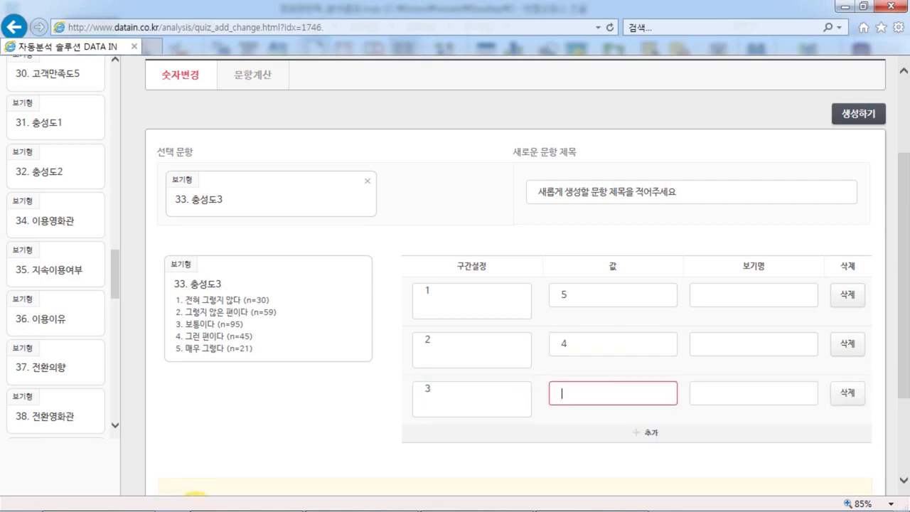
text(3)
click(643, 432)
click(472, 448)
text(4)
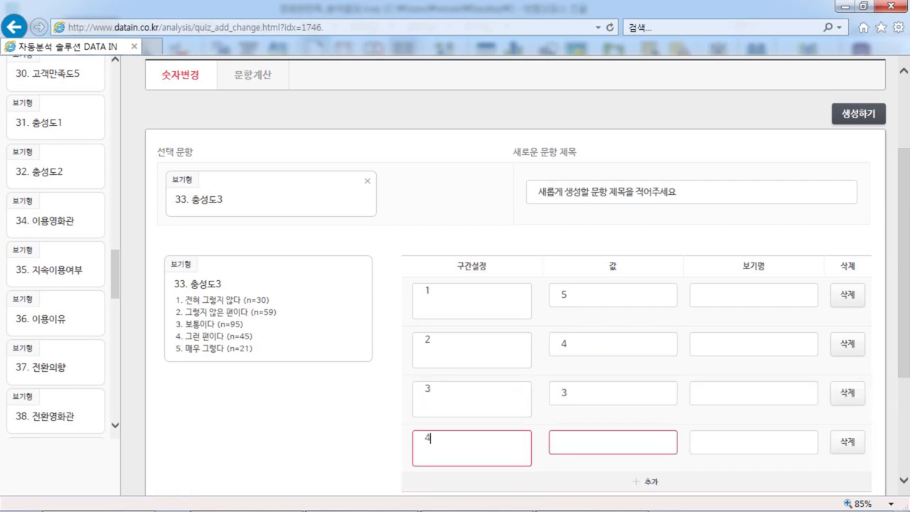
click(612, 441)
text(2)
Add a fifth recoding row that maps original code 5 to value 1
click(644, 481)
scroll(643, 481, down, 1)
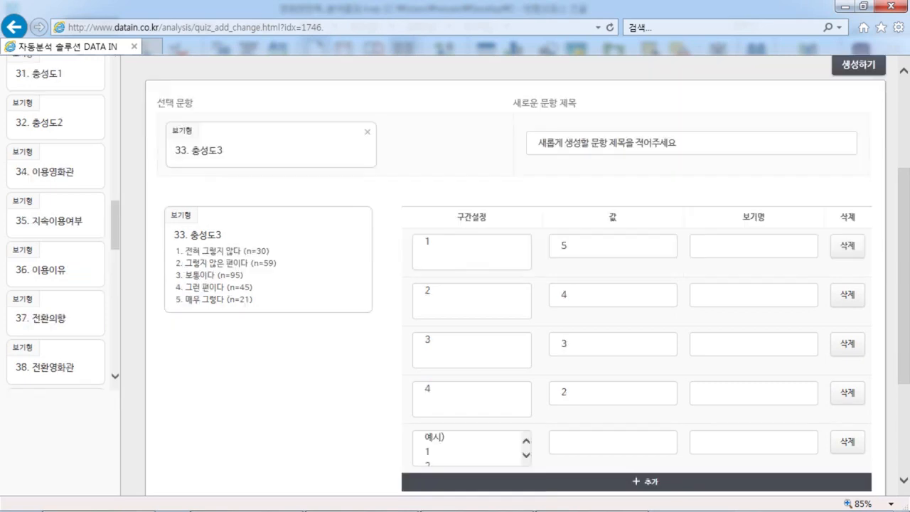
scroll(643, 481, down, 1)
click(472, 431)
text(5)
click(612, 424)
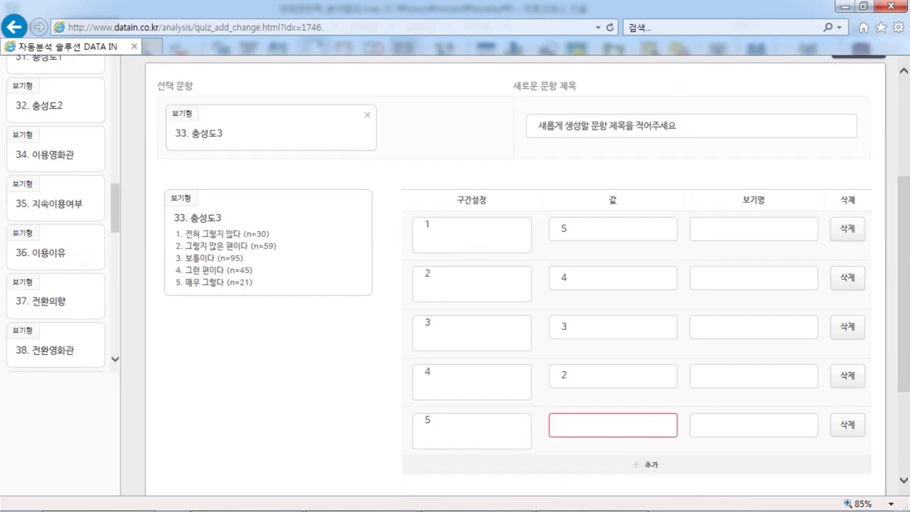
text(1)
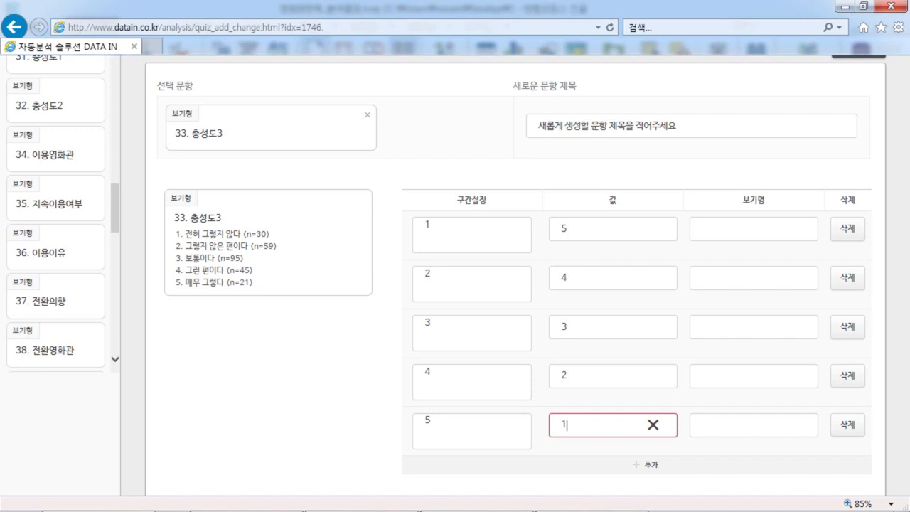
Label value 5 as 매우 그렇다 and value 4 as 그런 편이다 in the recoding rows
click(753, 229)
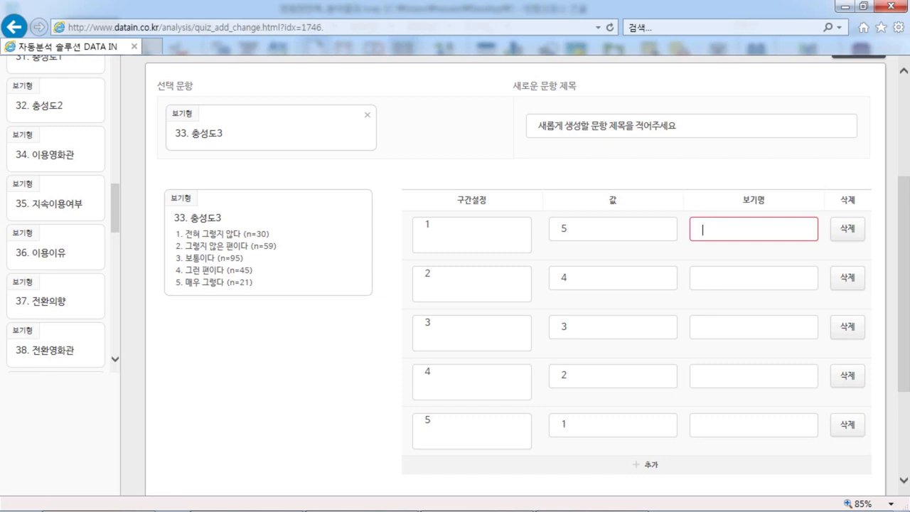
text(매우 그렇다)
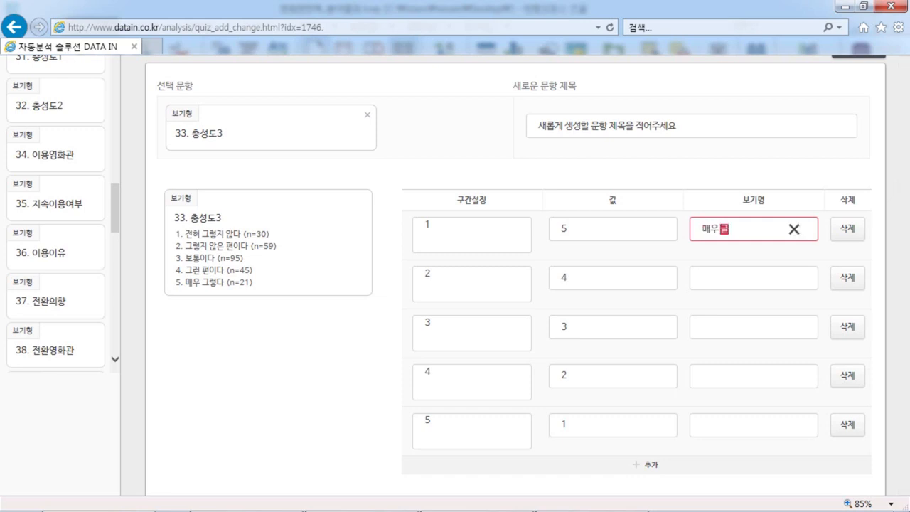
key(Tab)
key(Tab)
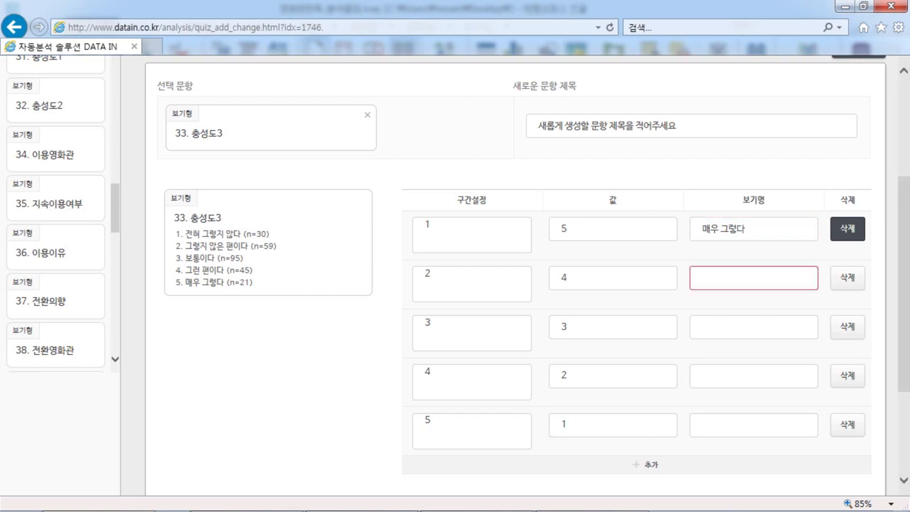
text(그라ㅓㅎ)
key(BackSpace)
key(BackSpace)
key(BackSpace)
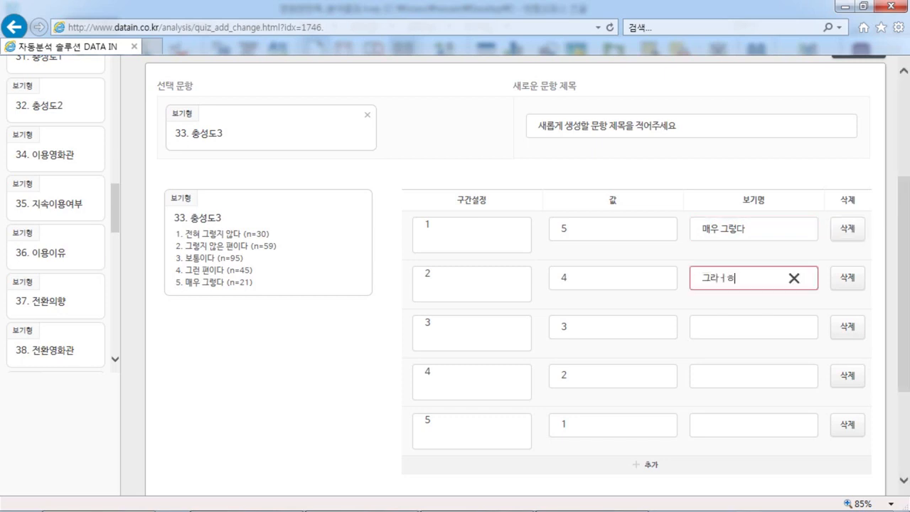
text(ㅍ)
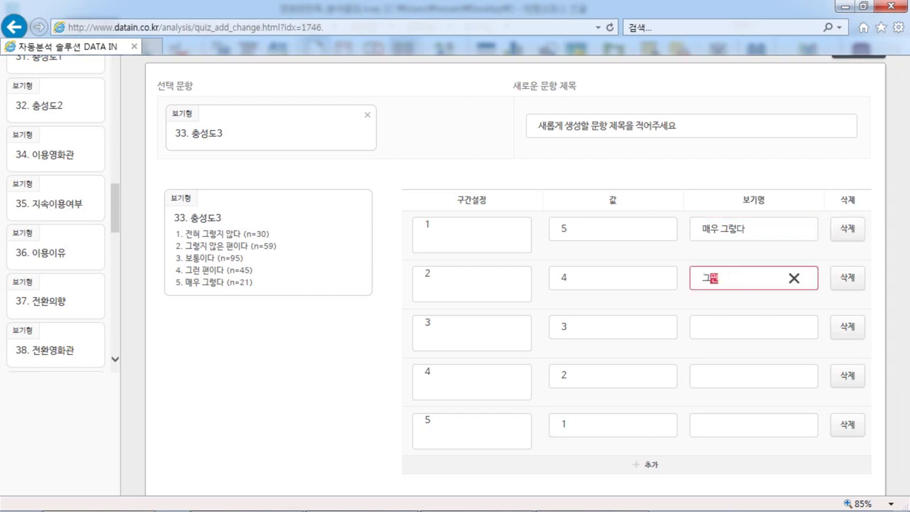
key(BackSpace)
text(런 편이다)
Label value 3 as 보통 and value 2 as 그렇지 않은 편이다 in the recoding rows
click(753, 326)
text(보통)
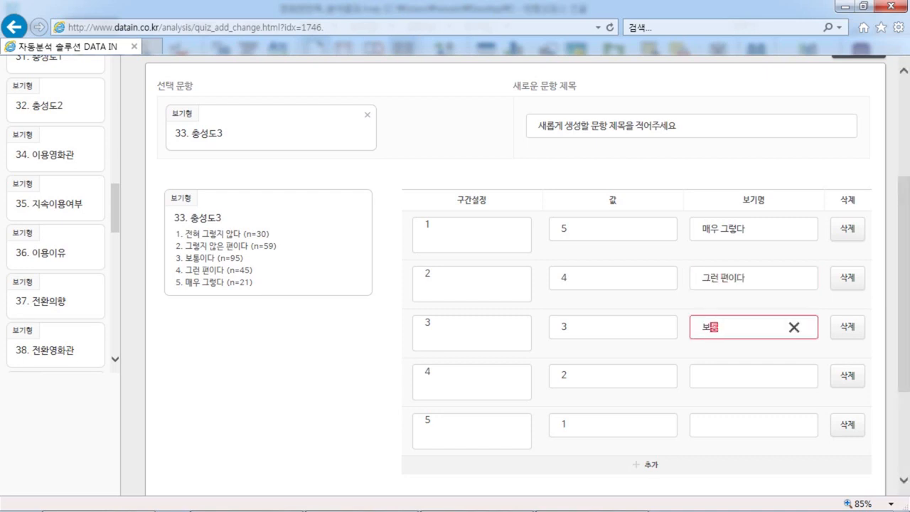
click(753, 376)
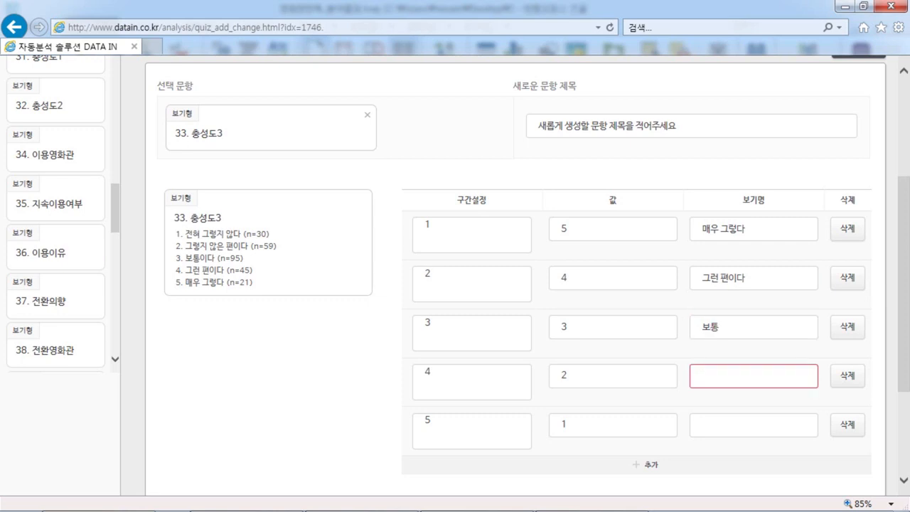
text(ㅂ)
key(BackSpace)
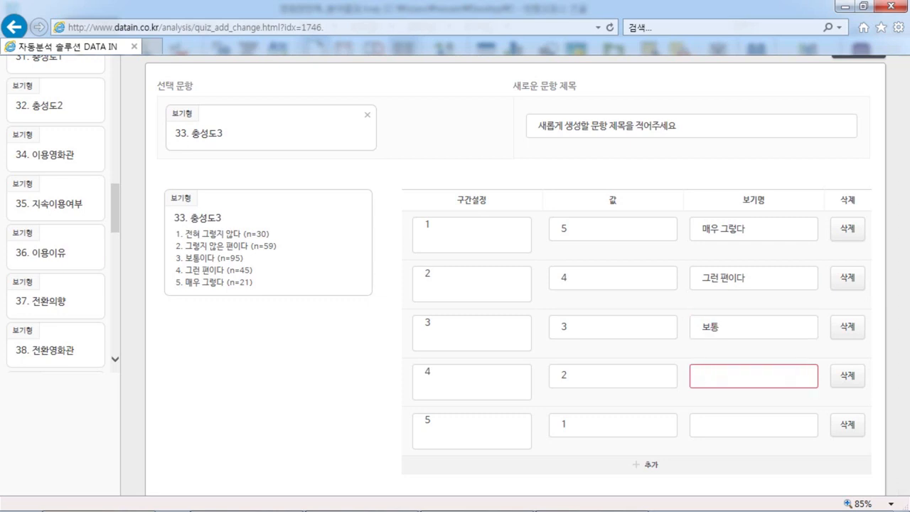
text(그ㅓㅎ)
key(BackSpace)
key(BackSpace)
key(BackSpace)
text(그렇지 않은편)
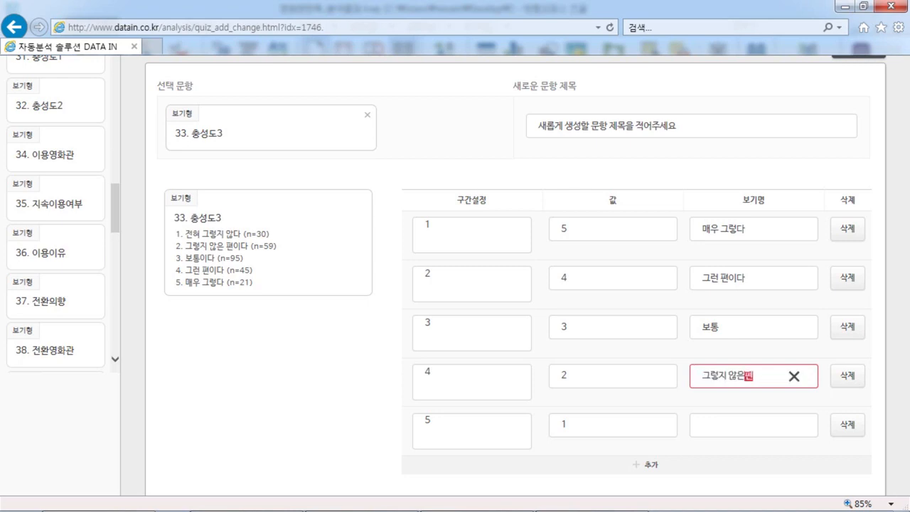
key(BackSpace)
text(편이다)
Label value 1 in the last recoding row as 전혀 그렇지 않다
click(754, 425)
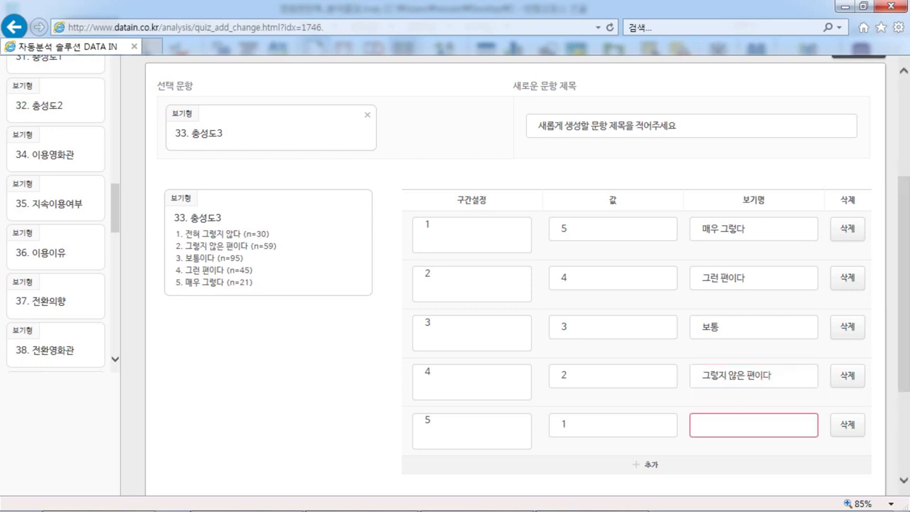
text(전혀 그렇)
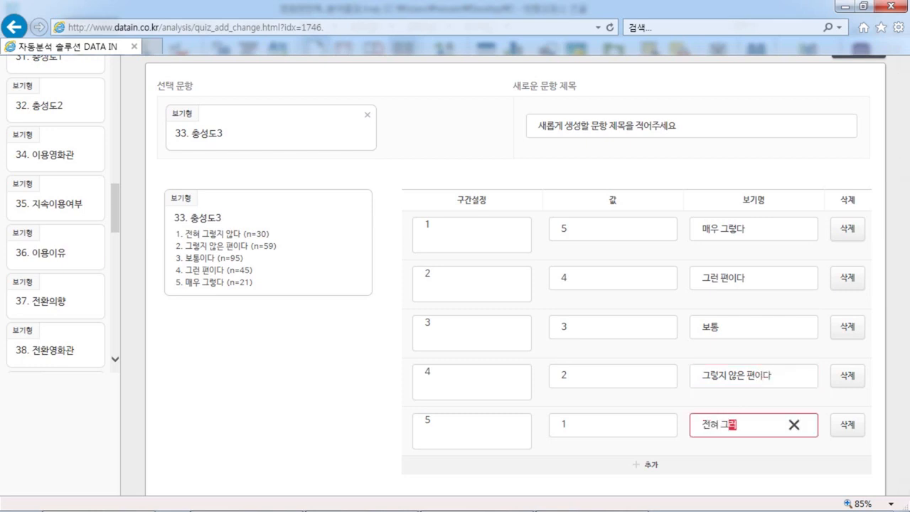
text(지 안ㅎ다)
click(754, 485)
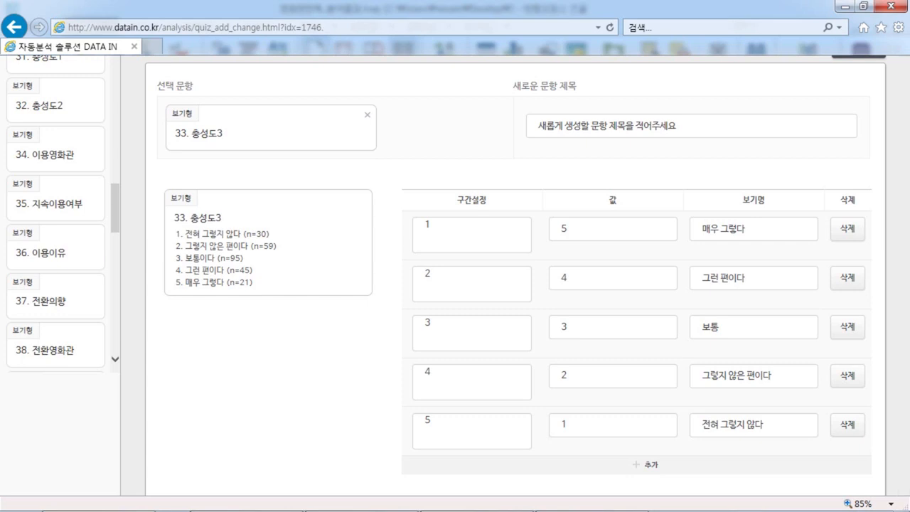
Title the reverse-coded item 충성도3역 and generate it
click(691, 125)
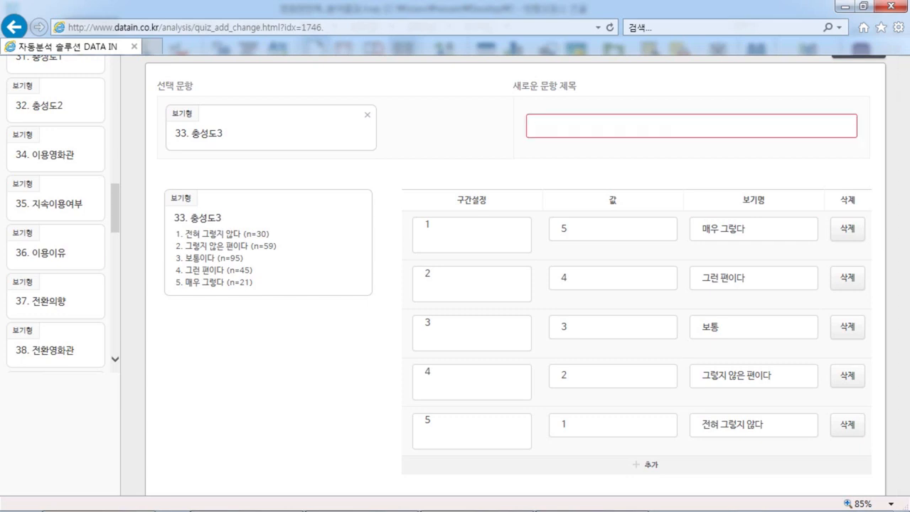
text(충성도3영)
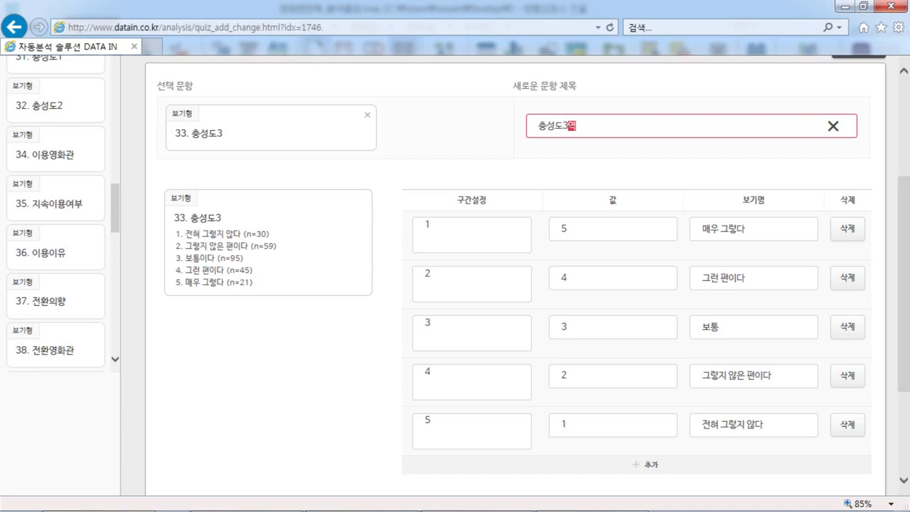
scroll(508, 284, up, 1)
click(858, 114)
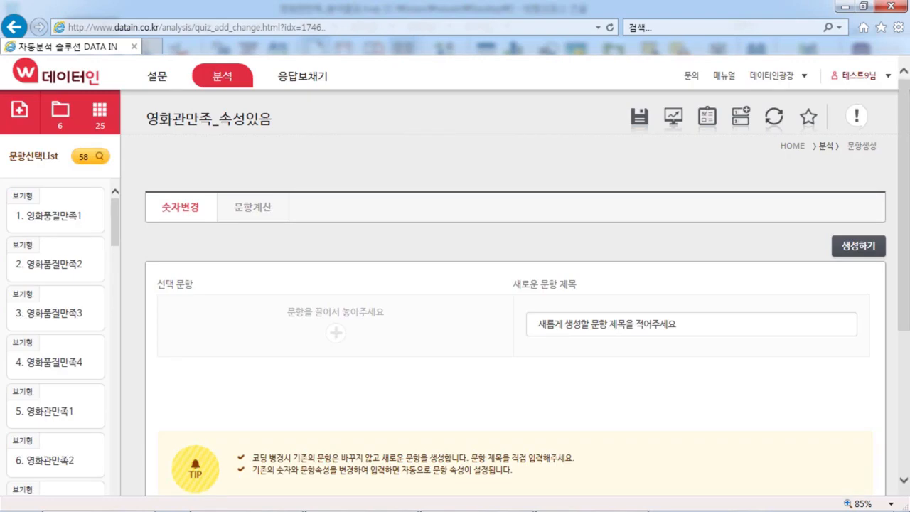
Choose item 45. 소득 as the source question for a new recoding
scroll(455, 284, down, 1)
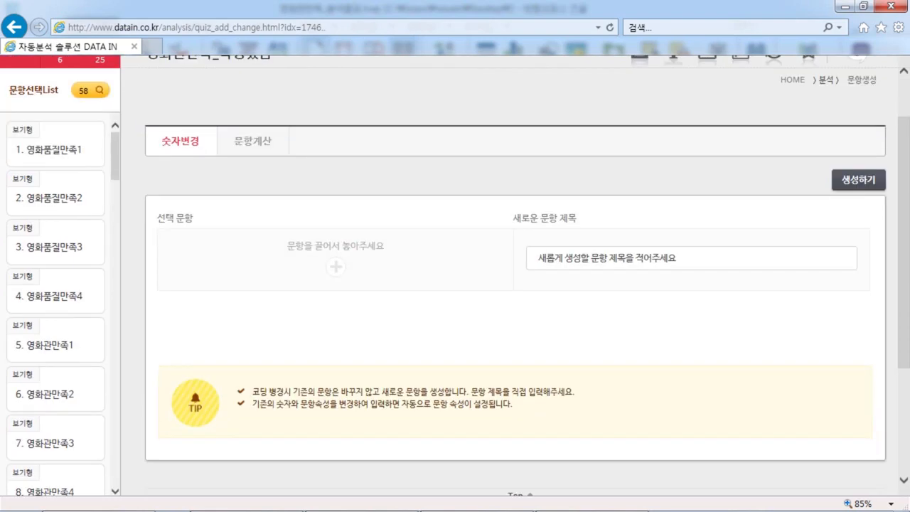
scroll(56, 305, down, 20)
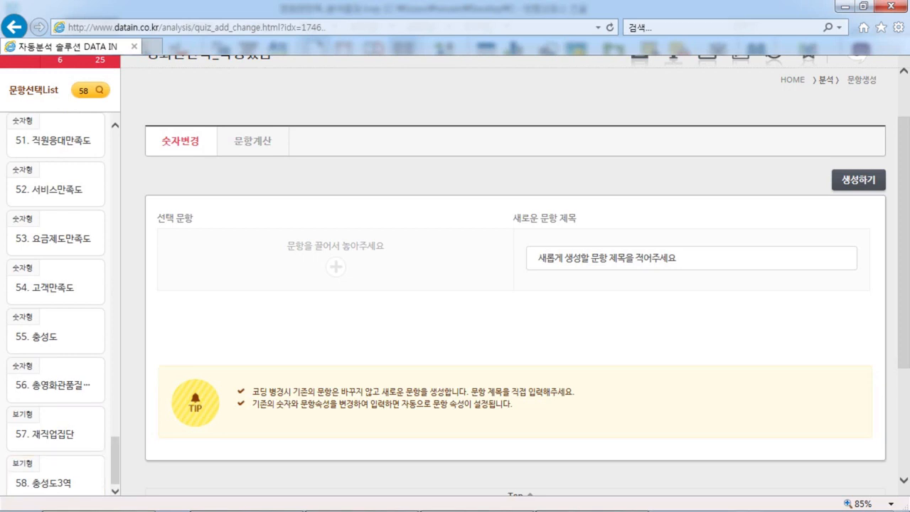
scroll(55, 334, up, 3)
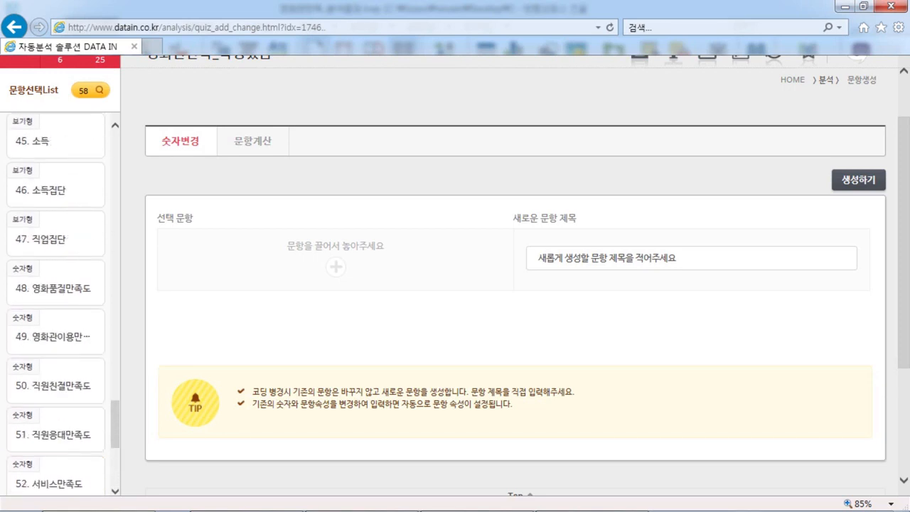
scroll(55, 256, up, 2)
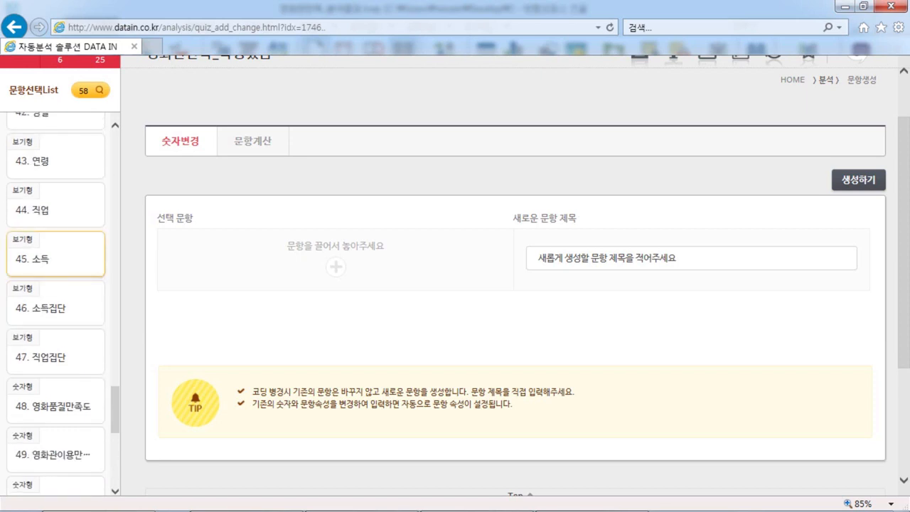
drag(56, 256, 260, 260)
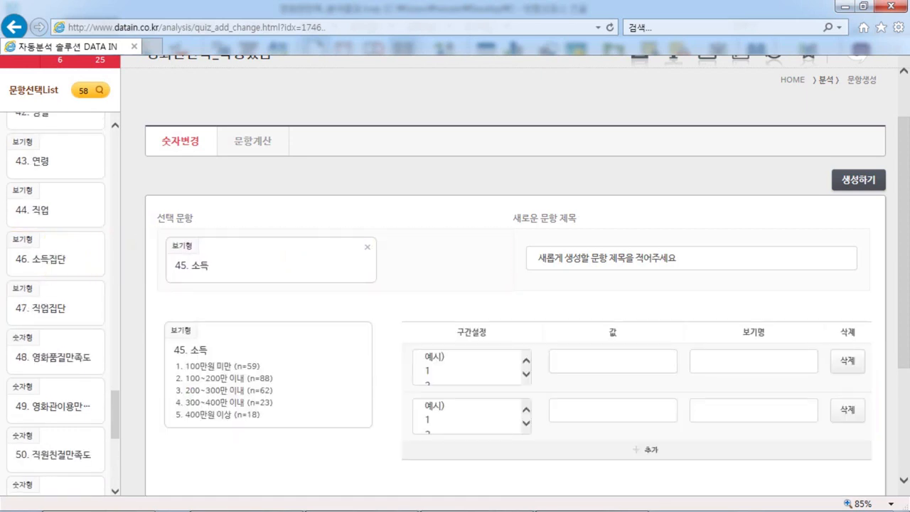
Title the new item recoded from 소득 as 재소득범주
click(606, 258)
text(재)
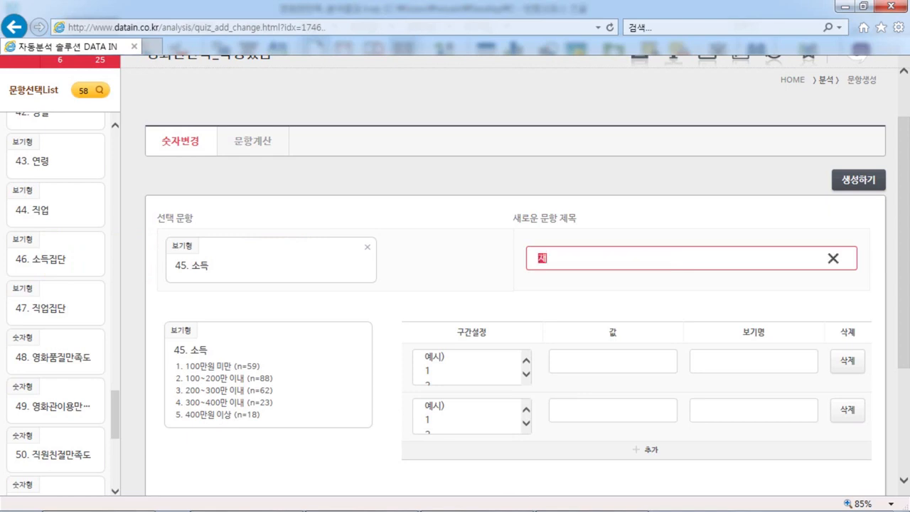
text(소득)
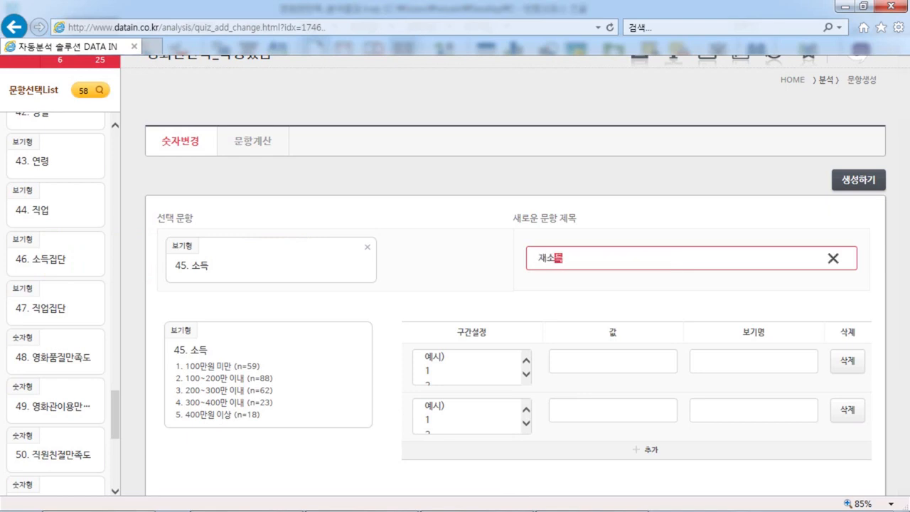
text(범주)
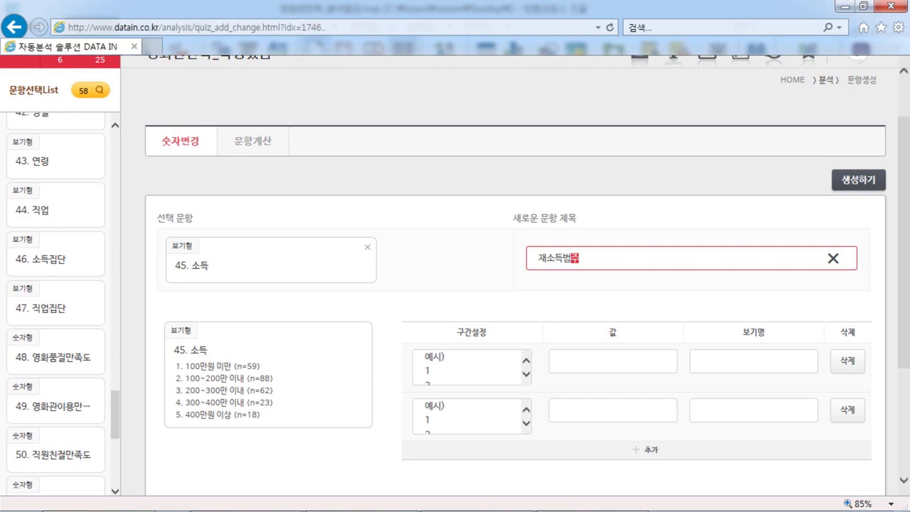
scroll(515, 284, down, 2)
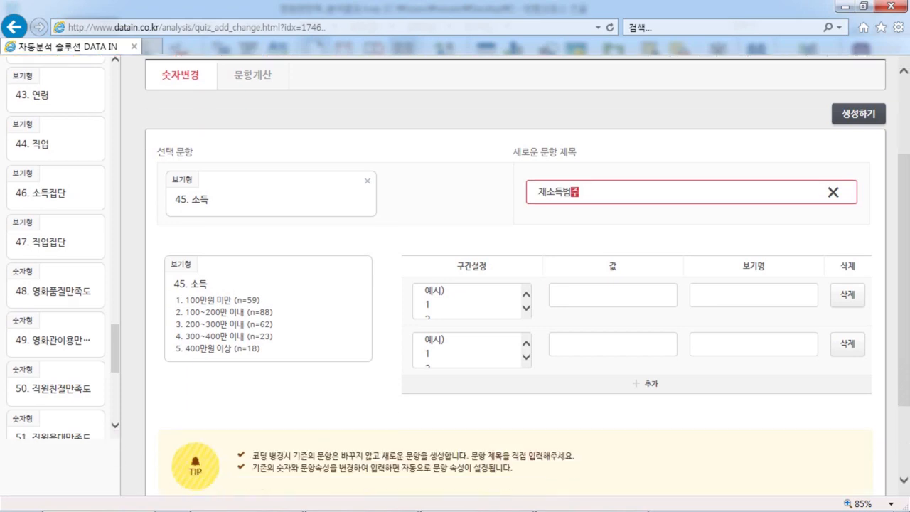
key(Right)
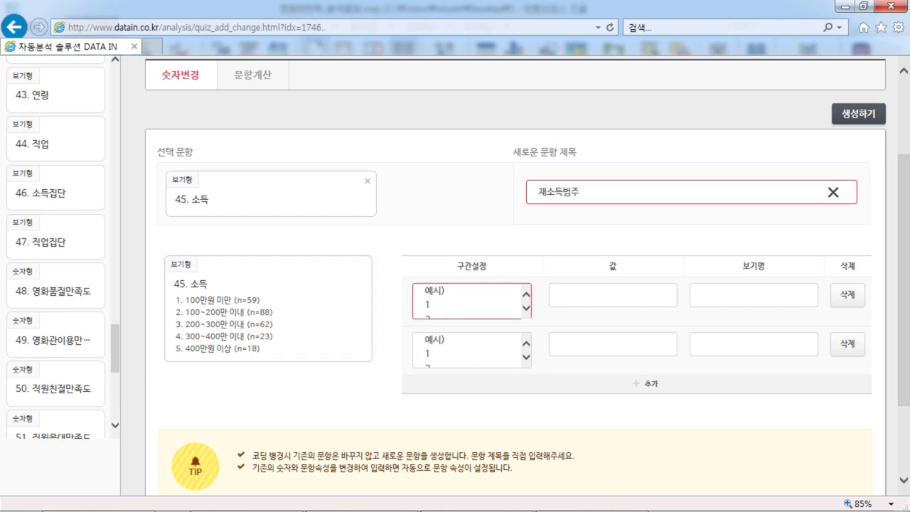
Map original income code 1 to value 1 and code 2 to value 2 in the first two recoding rows
click(469, 300)
text(1)
click(613, 295)
text(1)
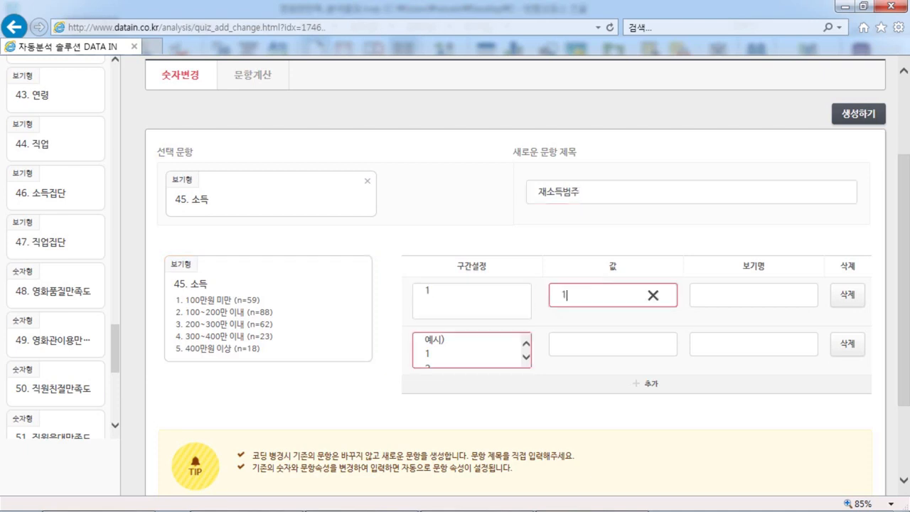
click(469, 348)
text(2)
click(612, 344)
text(2)
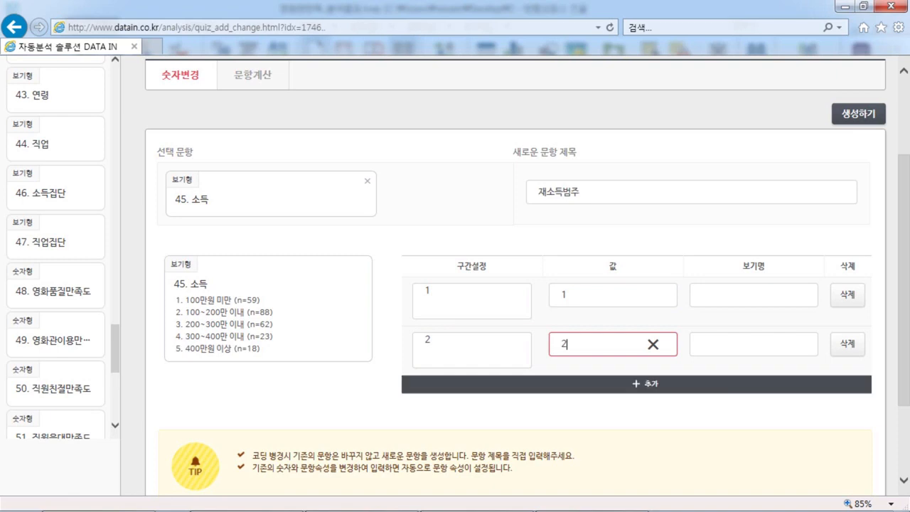
Add a third recoding row that maps original income code 3 to value 3
click(646, 384)
click(470, 398)
text(3)
key(Tab)
text(3)
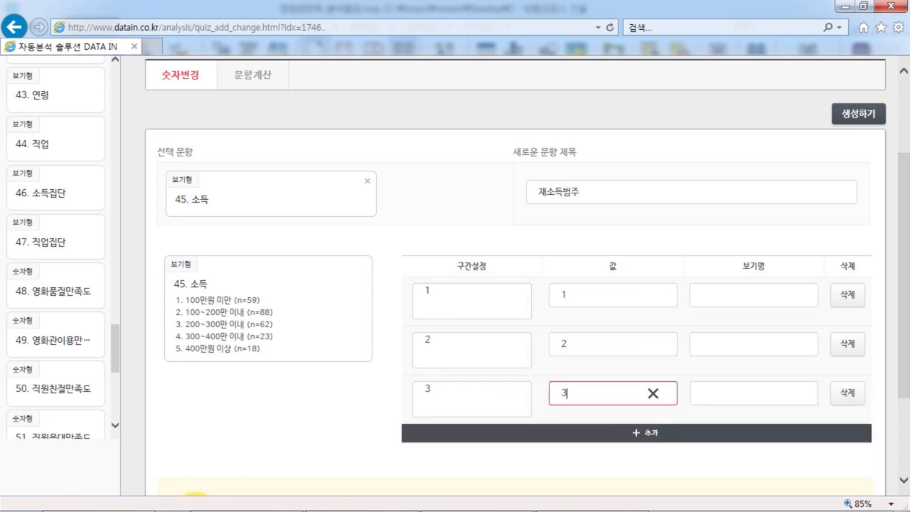
Add a fourth recoding row that merges original income codes 4 and 5 into value 4
click(645, 432)
click(469, 448)
text(4)
key(Return)
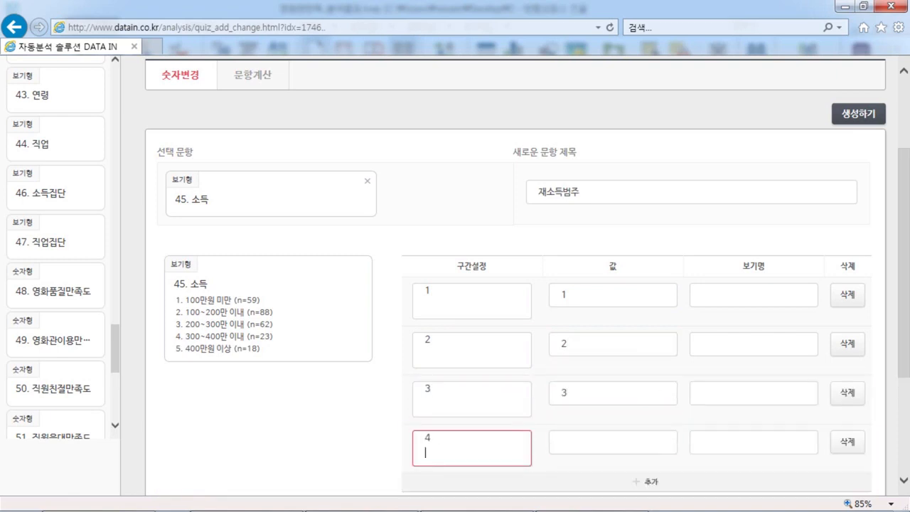
text(5)
key(Tab)
text(4)
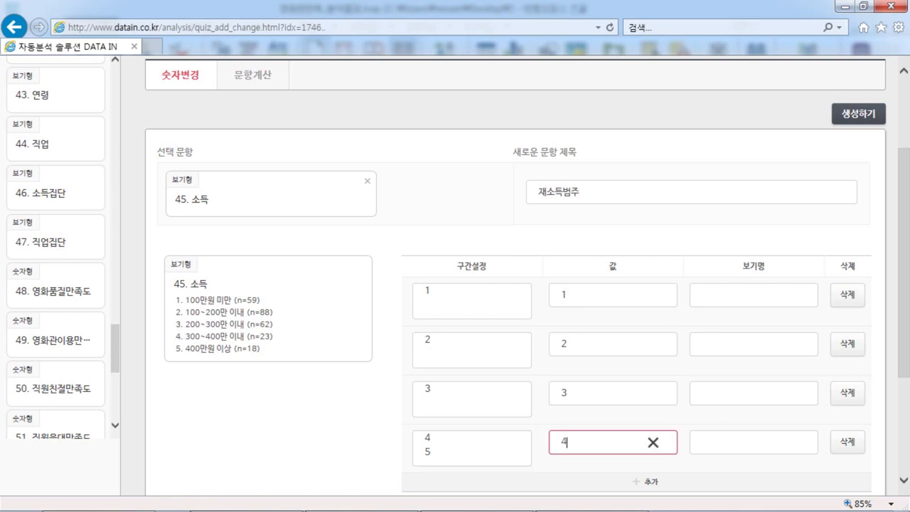
Label income value 1 as 100만원 미만 and value 2 as 100~200만
click(753, 295)
text(100)
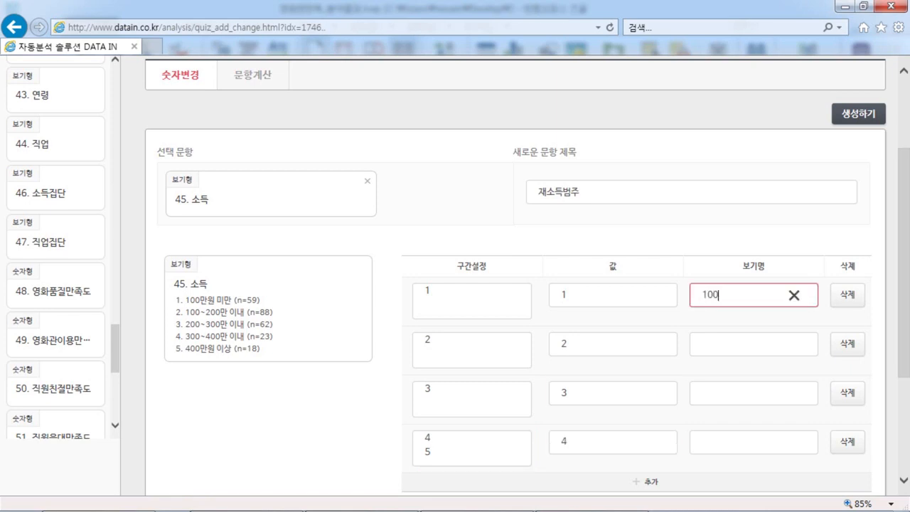
text(만우원 미만)
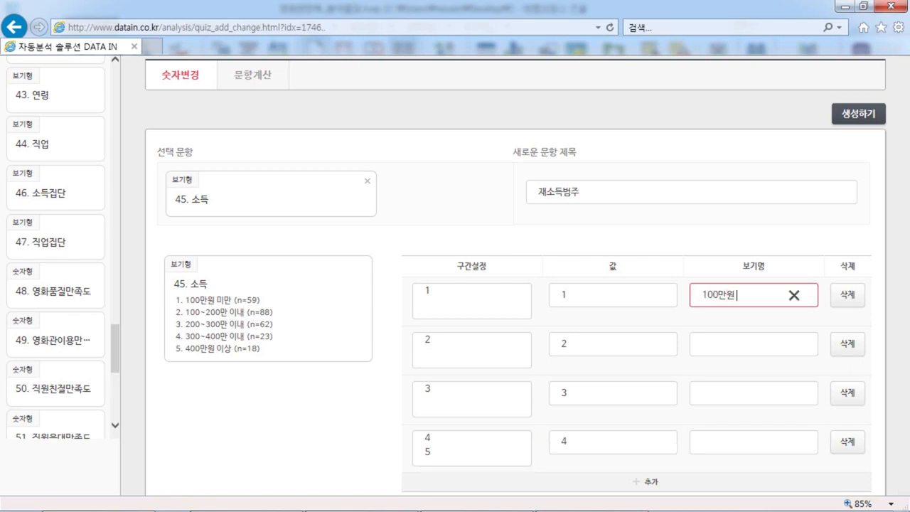
click(753, 344)
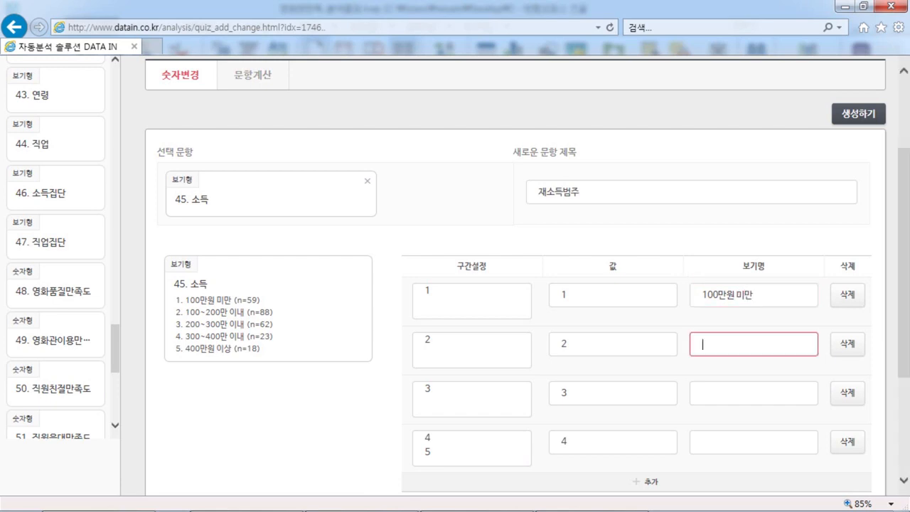
text(100~200만)
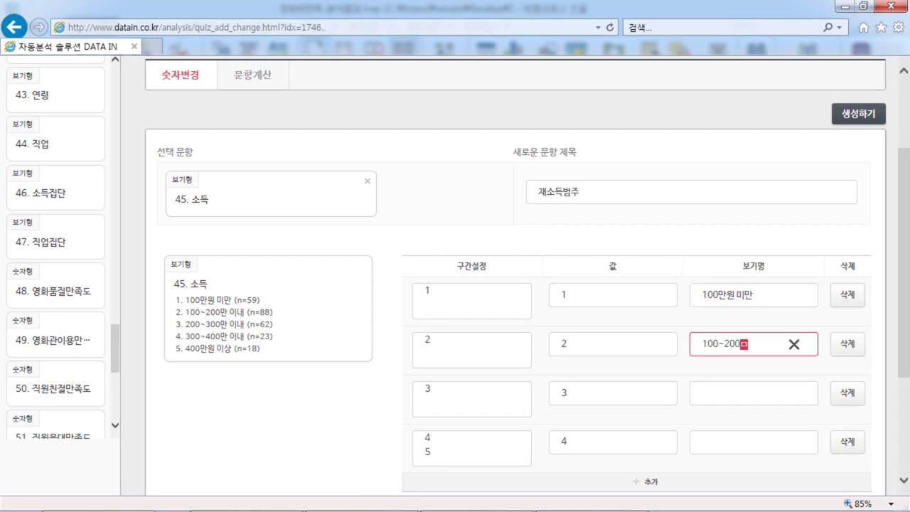
Label income value 3 as 200~300만 and value 4 as 300만원 이상
click(753, 393)
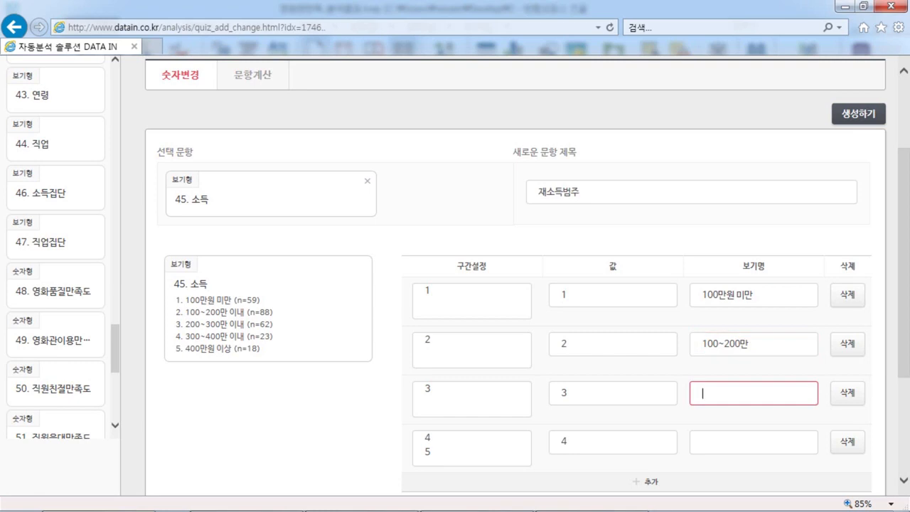
text(200~300만)
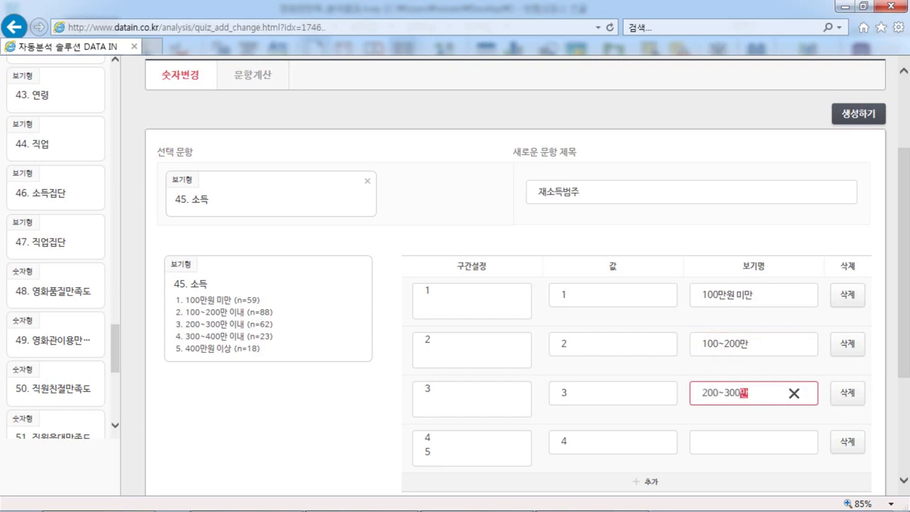
click(754, 442)
text(300)
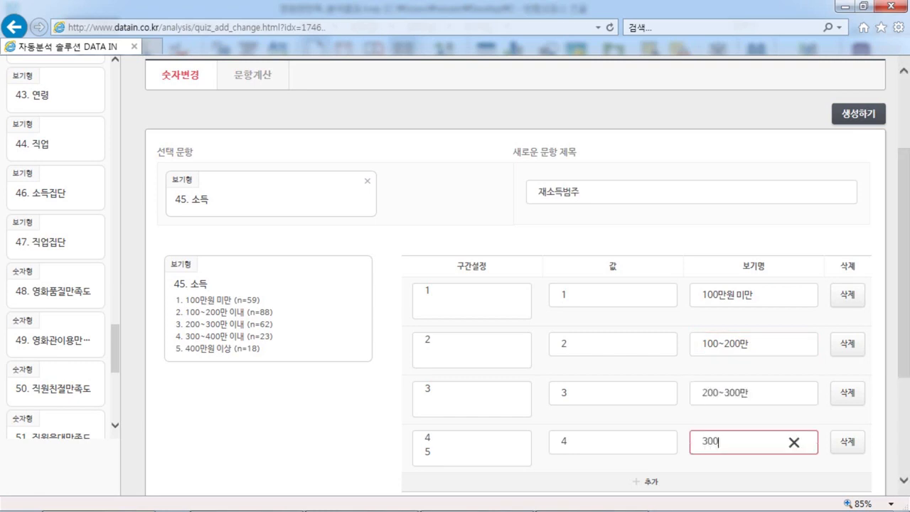
text(만원 이상)
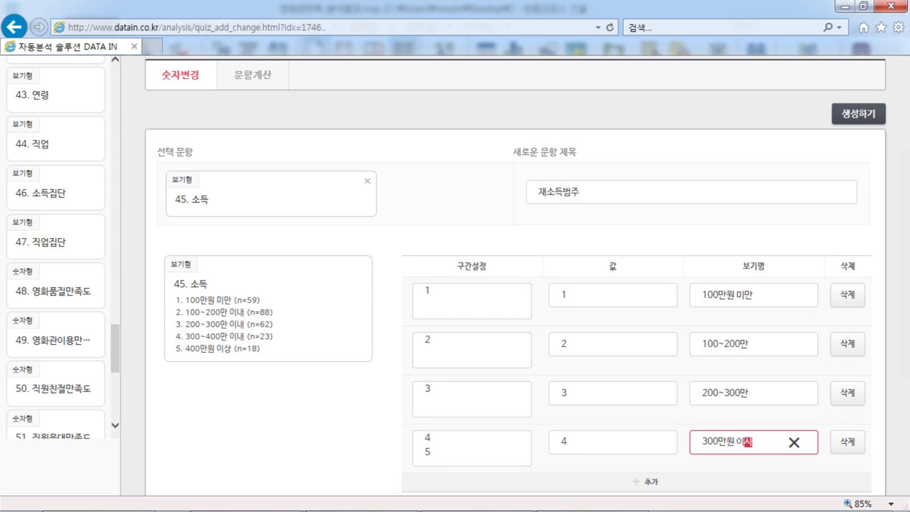
Generate the new 재소득범주 item from the completed recoding rows
scroll(511, 285, down, 1)
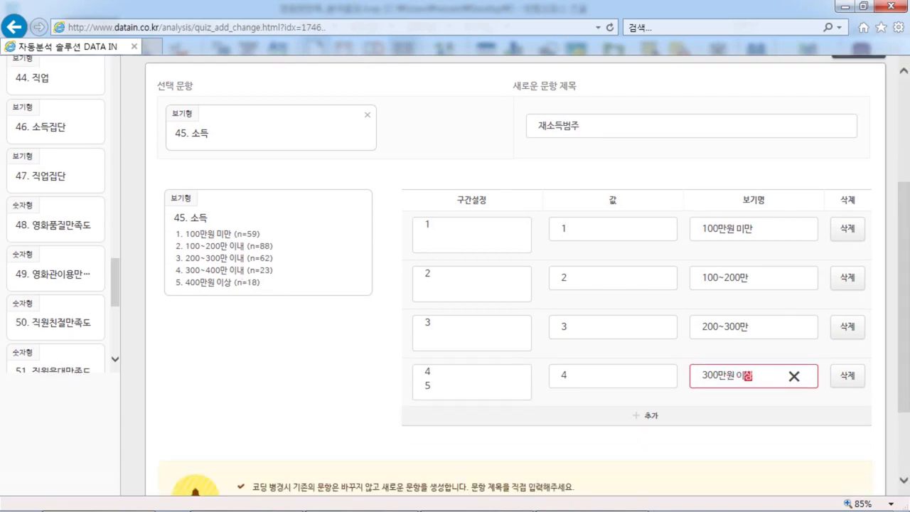
click(640, 442)
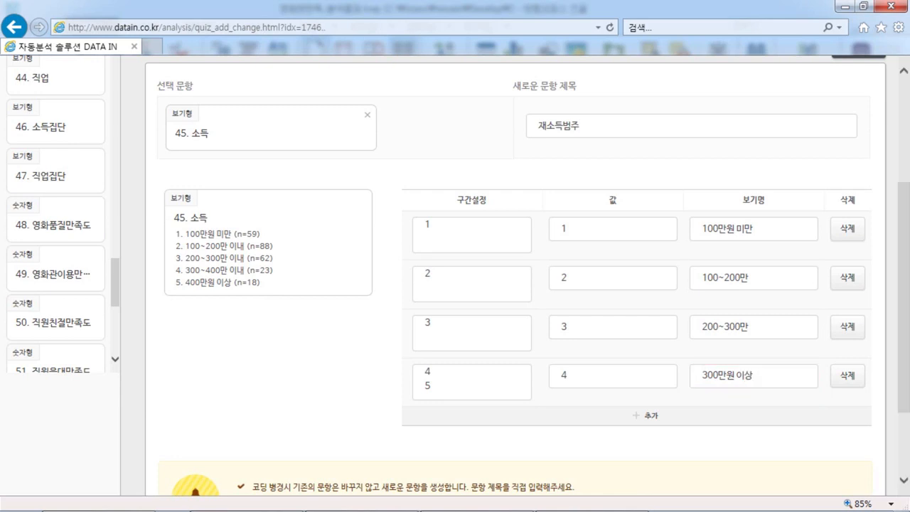
scroll(511, 284, up, 1)
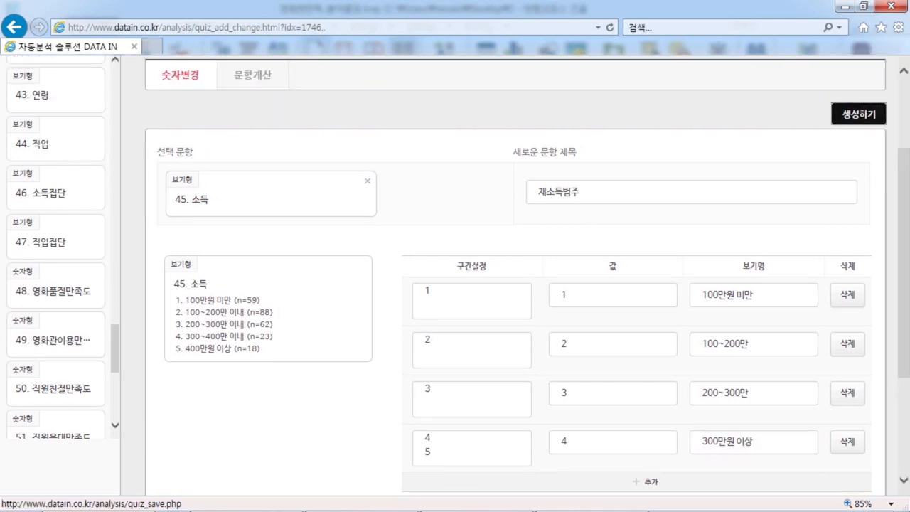
click(859, 113)
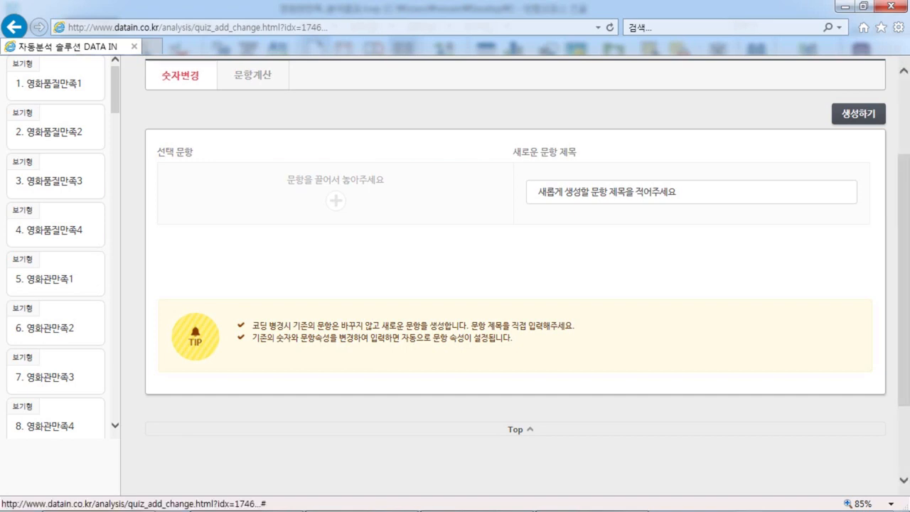
Choose the numeric item 56. 총영화관품질만족 as the source question for the next recoding
scroll(55, 245, down, 15)
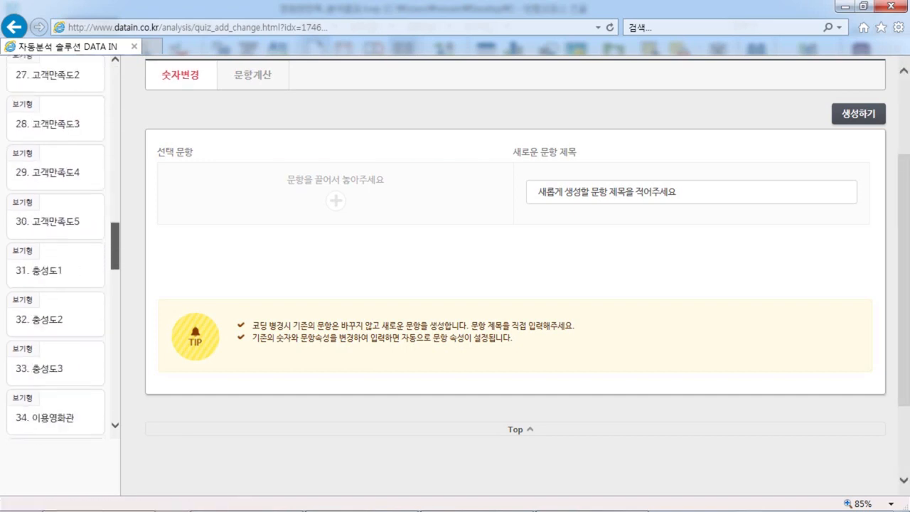
scroll(55, 245, down, 2)
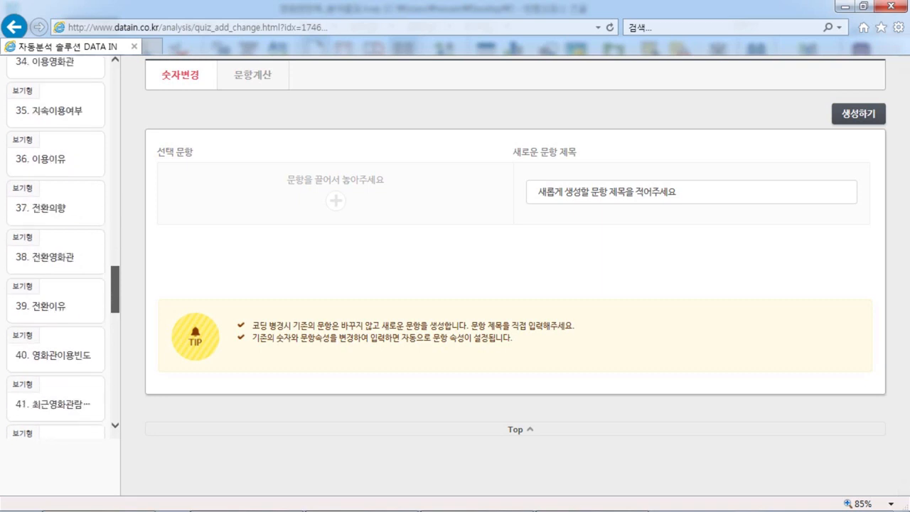
scroll(55, 245, down, 5)
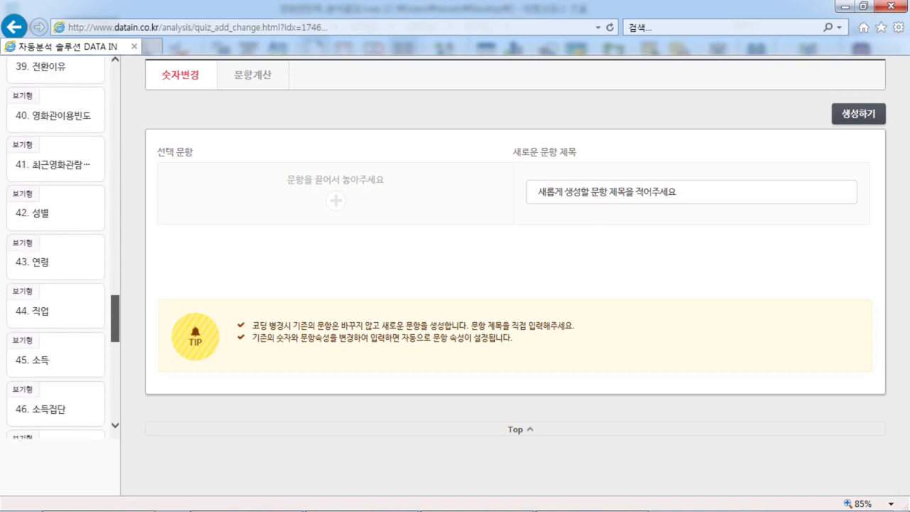
scroll(55, 245, down, 9)
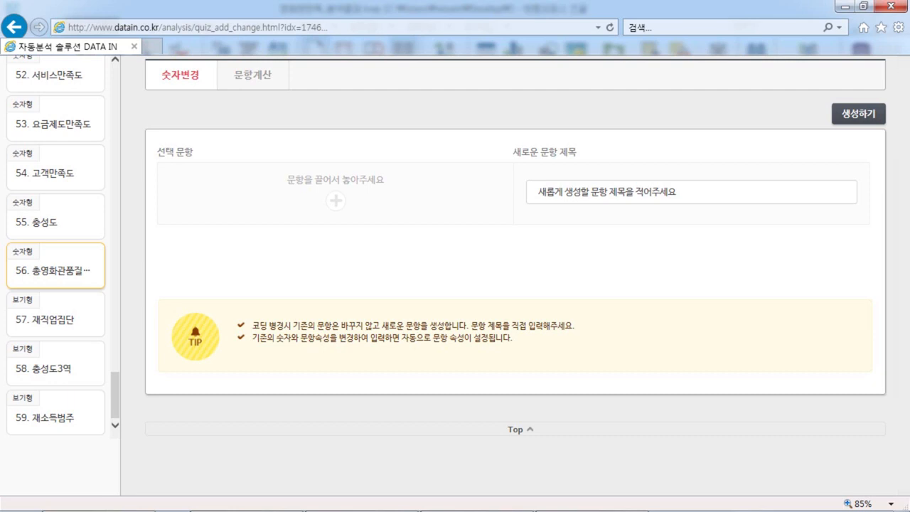
drag(55, 270, 303, 189)
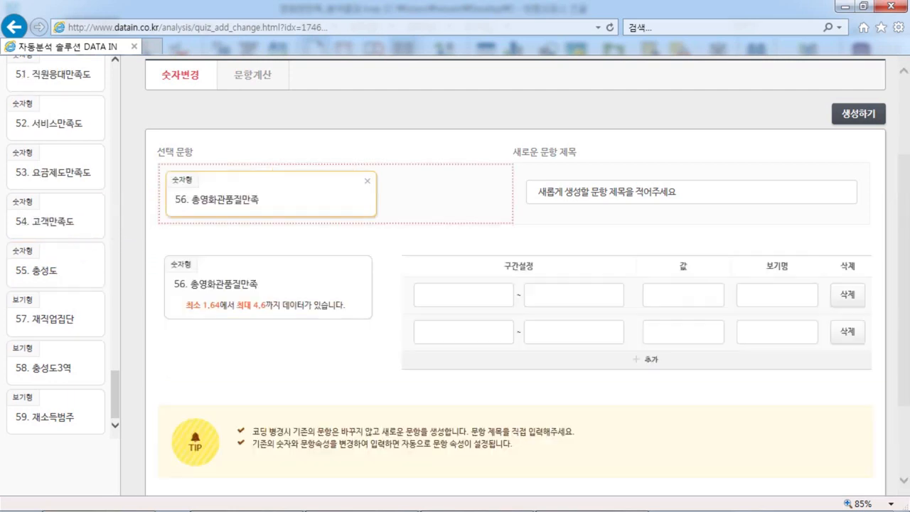
Define the first recoding row for 총영화관품질만족 as range 1 to 2.5, value 1, labelled 하집단
scroll(515, 284, down, 1)
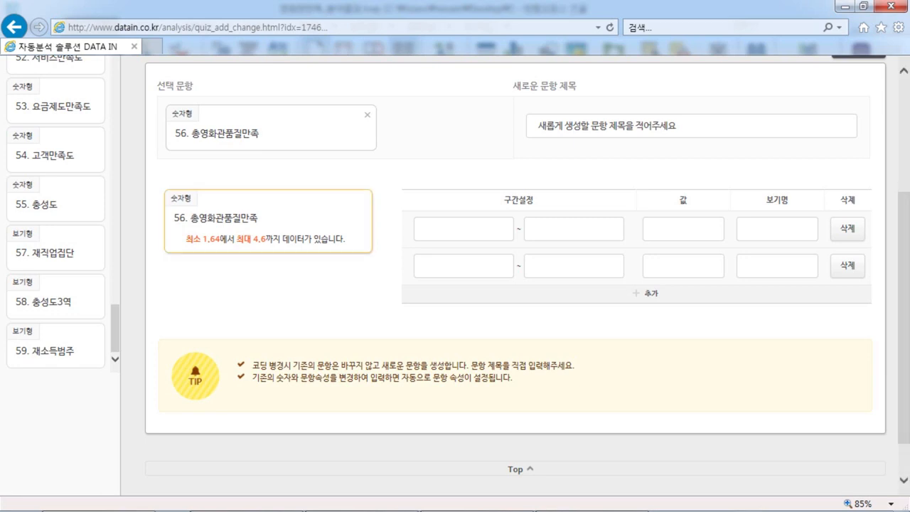
click(464, 229)
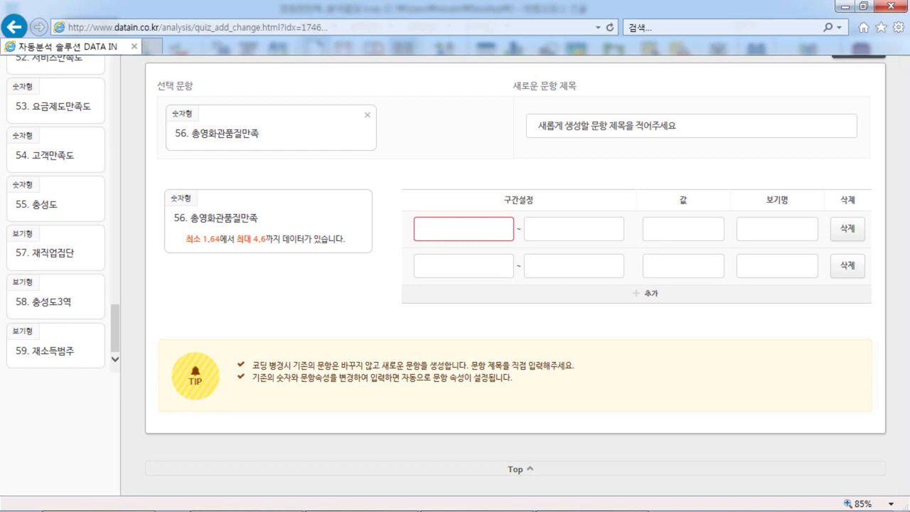
text(1)
key(Tab)
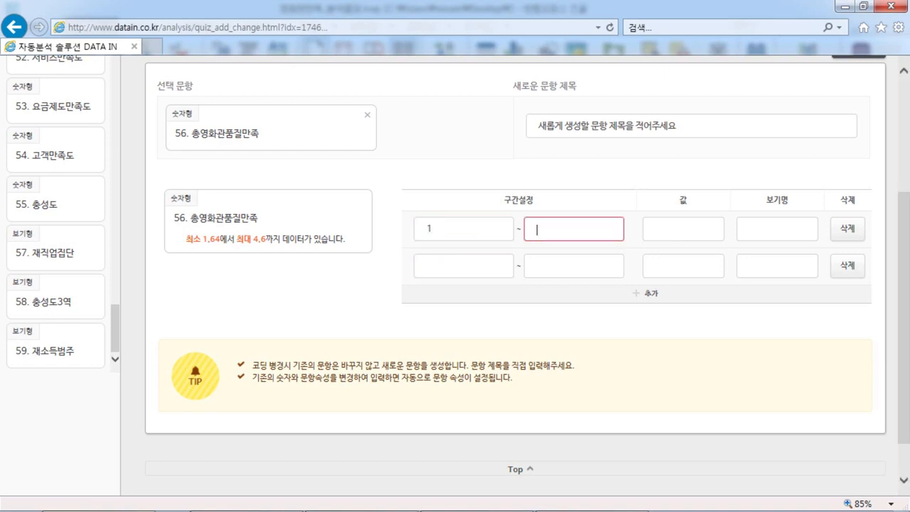
text(2.5)
click(683, 229)
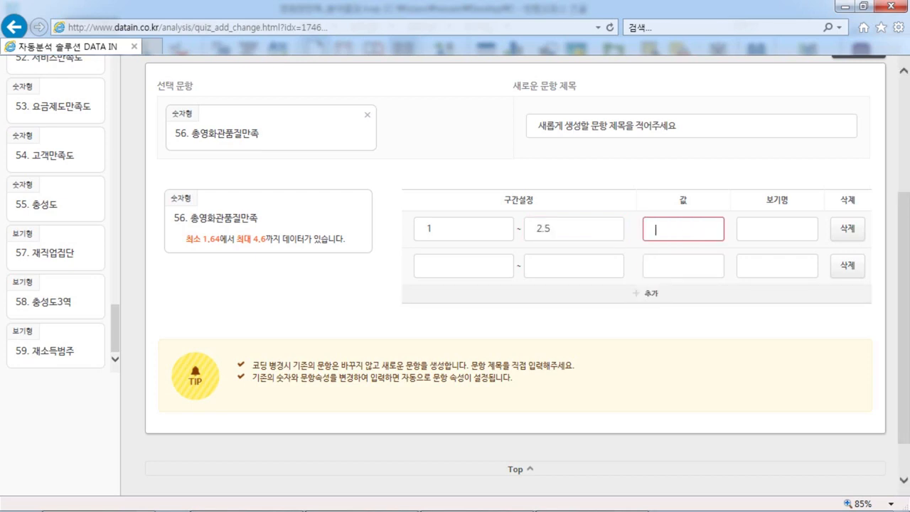
text(1)
click(777, 229)
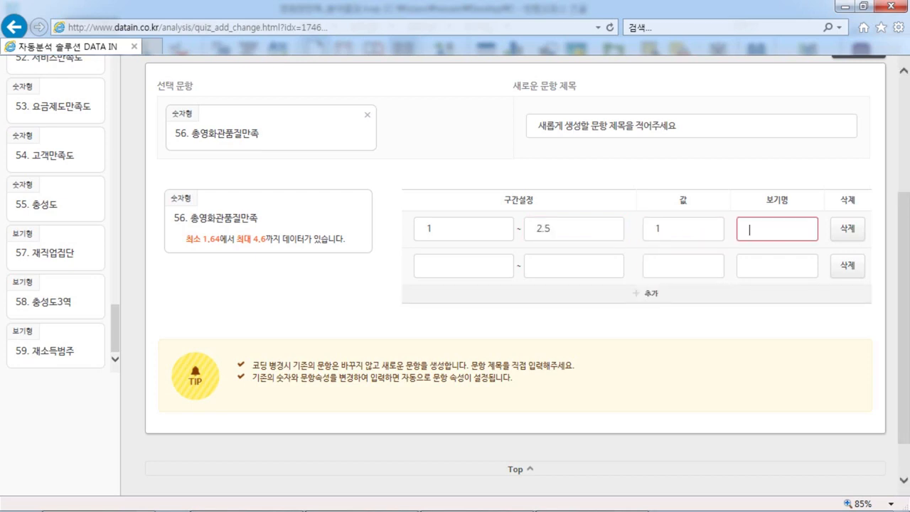
text(하지단)
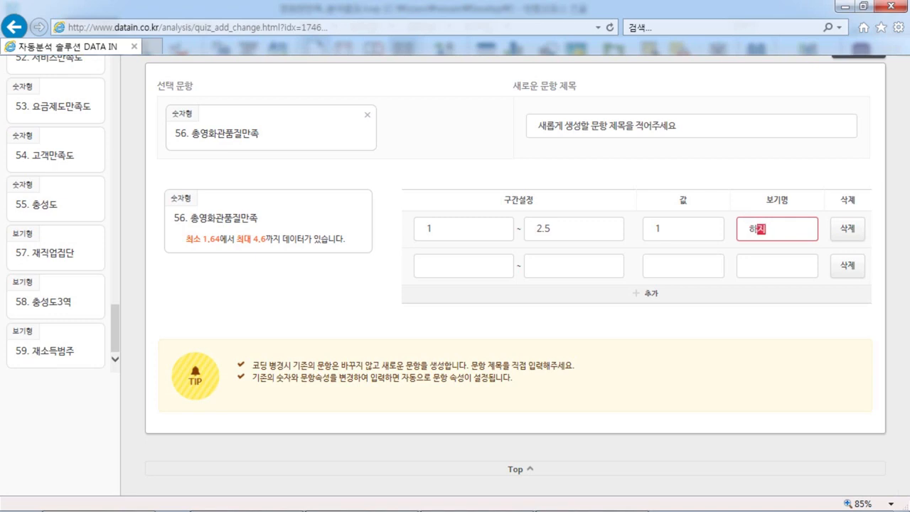
click(760, 228)
key(BackSpace)
text(집단)
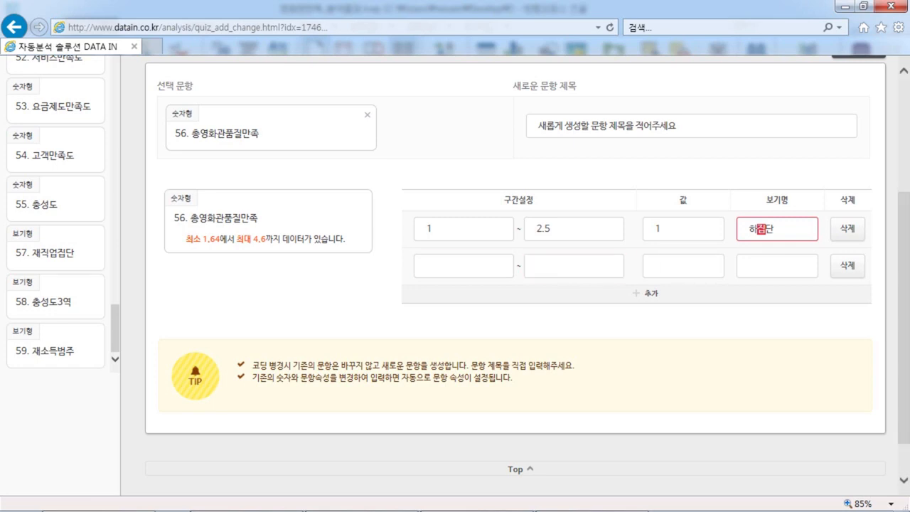
Define the second recoding row as range 2.50000000001 to 3.5, value 2, labelled 중집단
click(463, 266)
text(2.5)
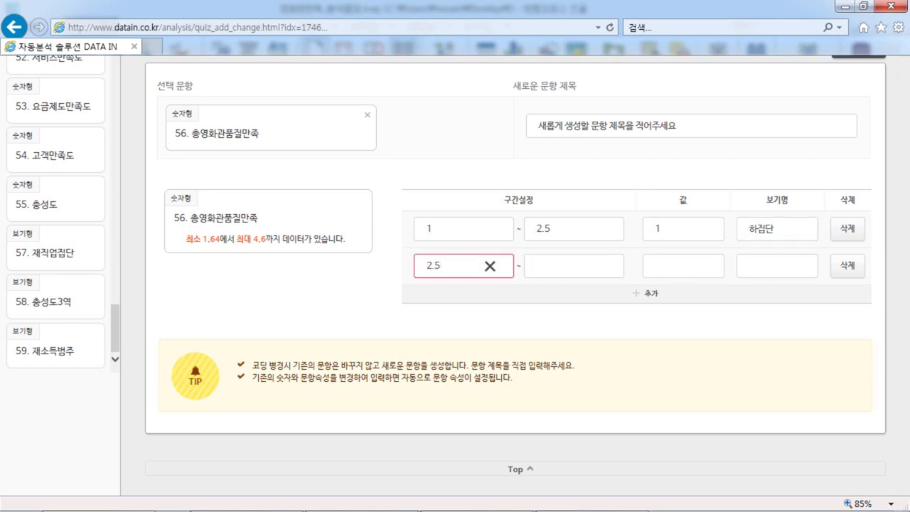
text(0000000001)
key(Tab)
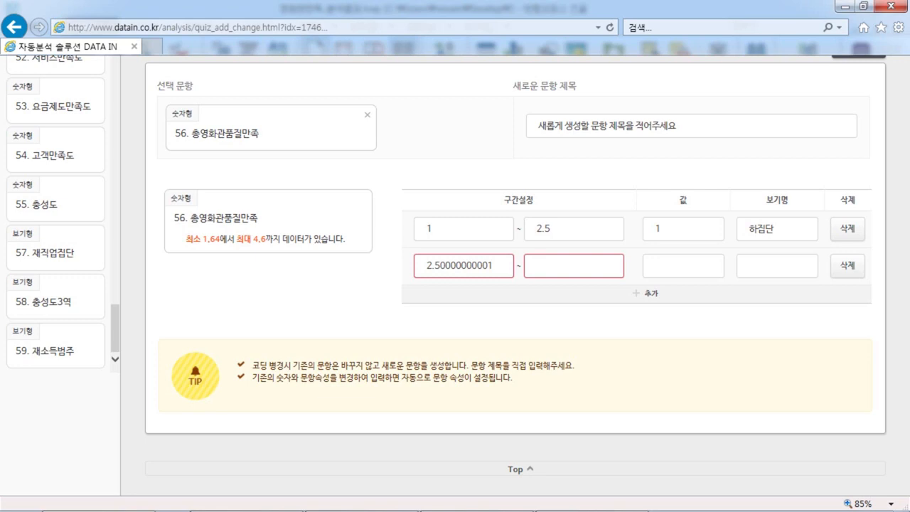
text(3.5)
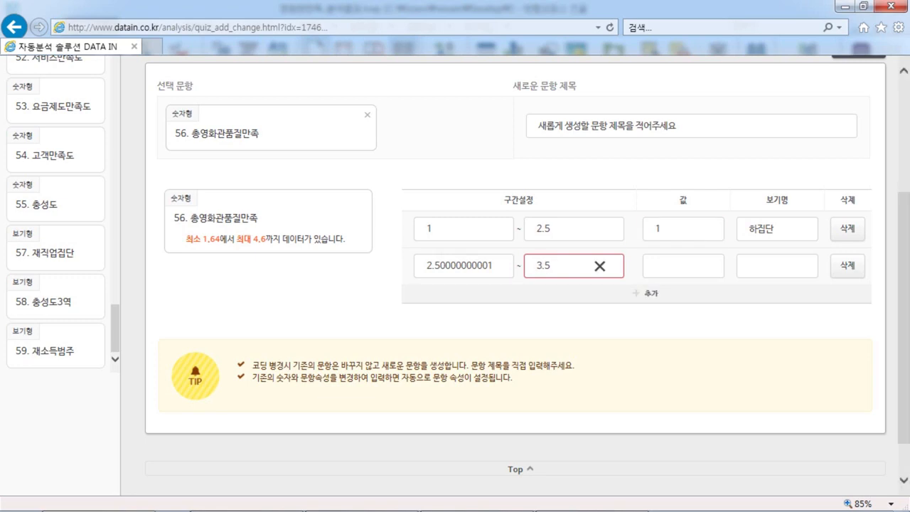
key(Tab)
text(2)
key(Tab)
text(중)
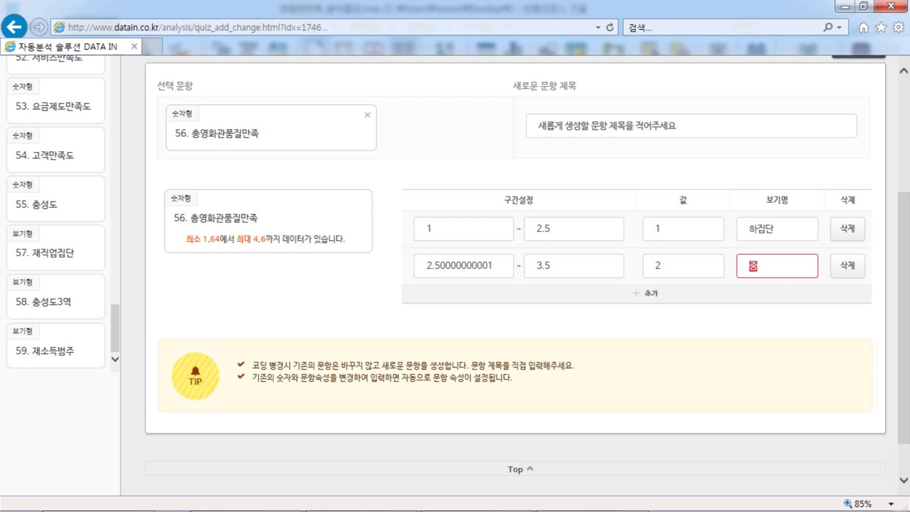
text(집)
text(단)
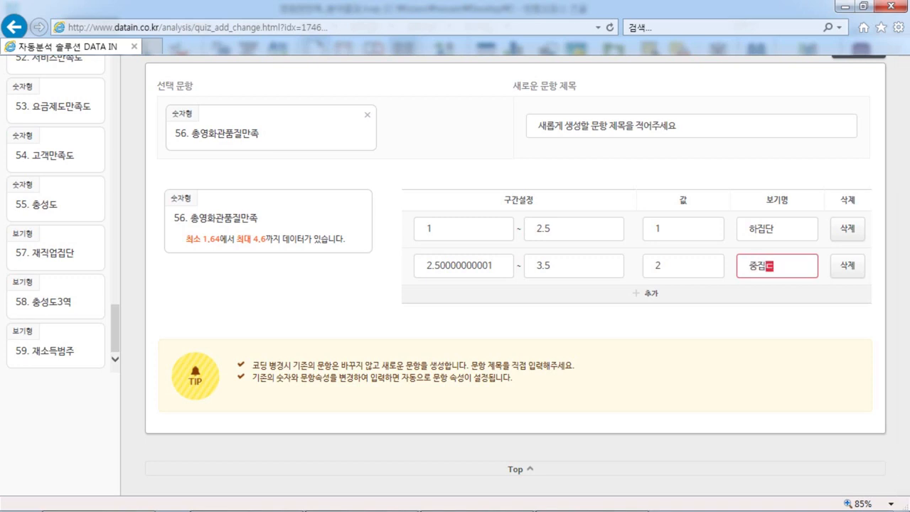
Add a third recoding row with range 3.50000000001 to 5, value 3, labelled 상집단
click(647, 292)
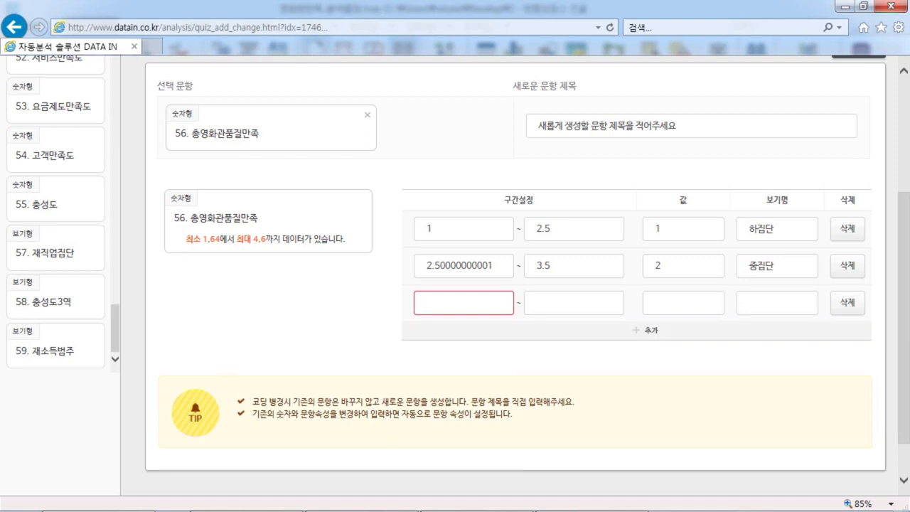
text(3.5)
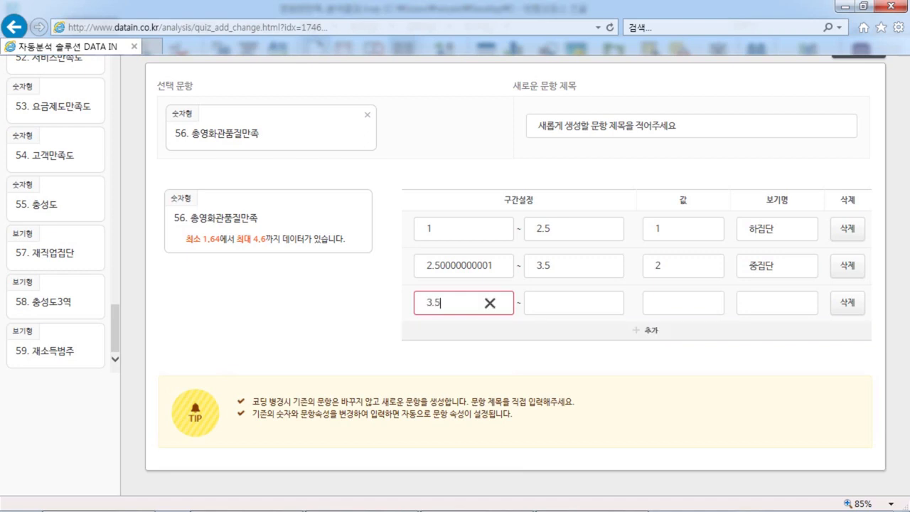
text(0000000001)
key(Tab)
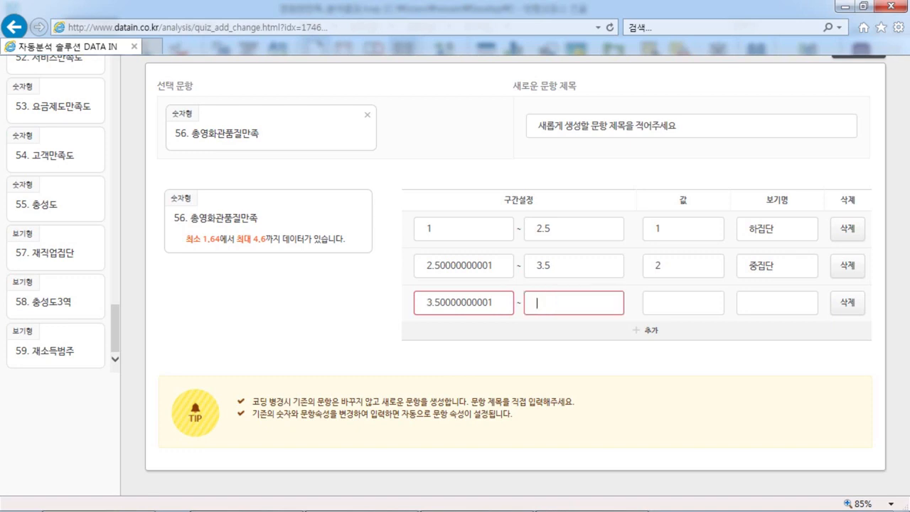
text(5)
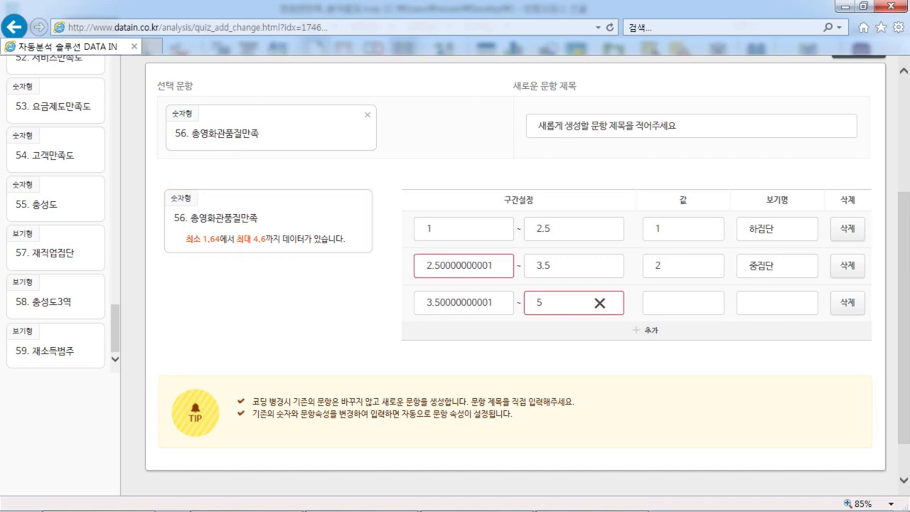
click(683, 302)
text(3)
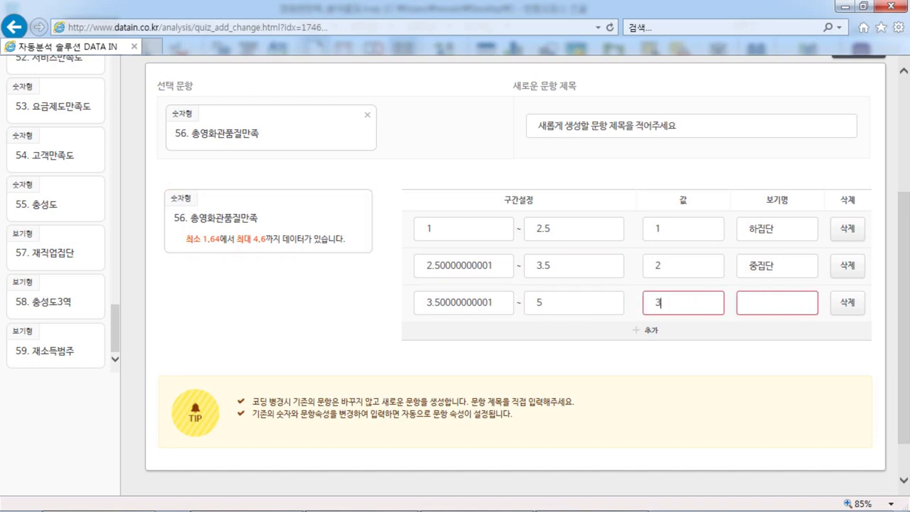
key(Tab)
text(상집단)
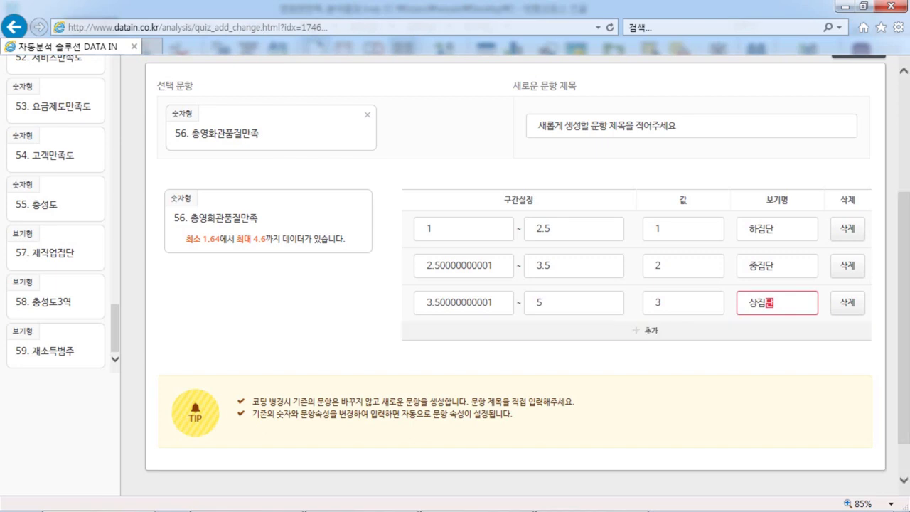
click(675, 357)
Title the new item 총영화상중하 and generate it from the recoding rows
scroll(497, 284, up, 3)
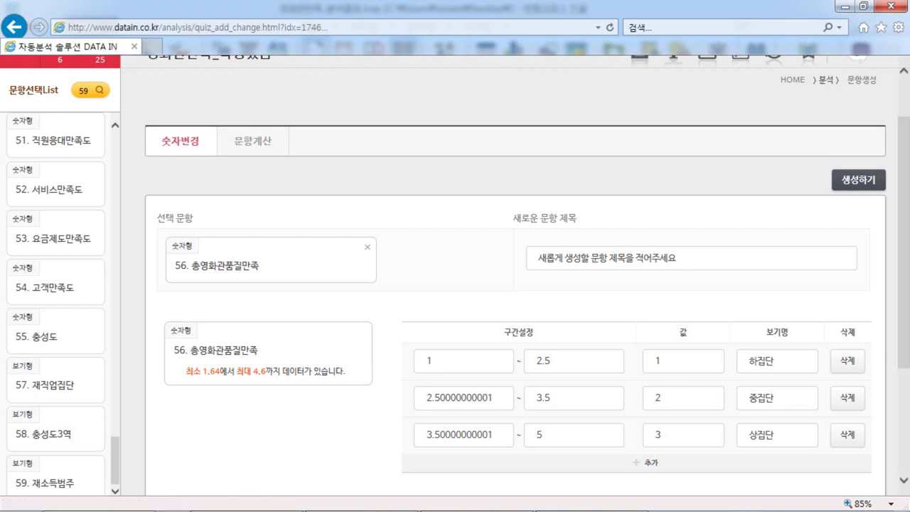
click(858, 180)
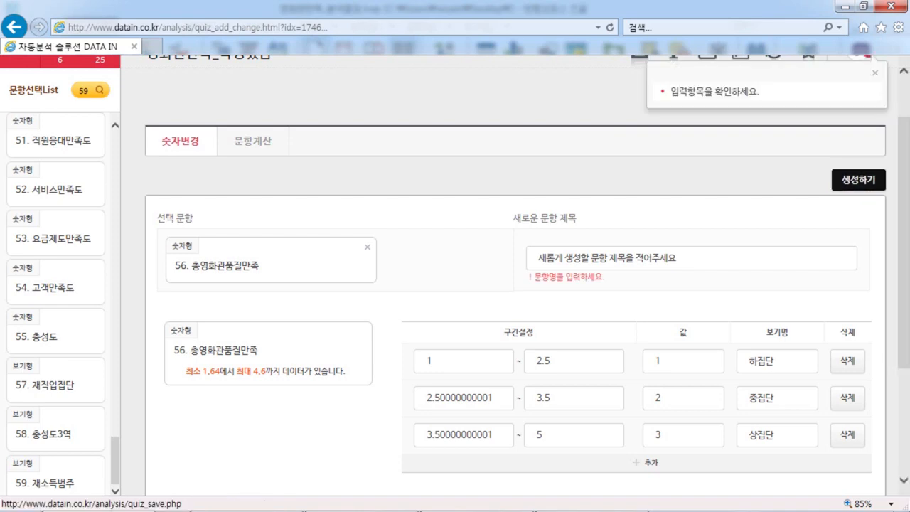
click(540, 258)
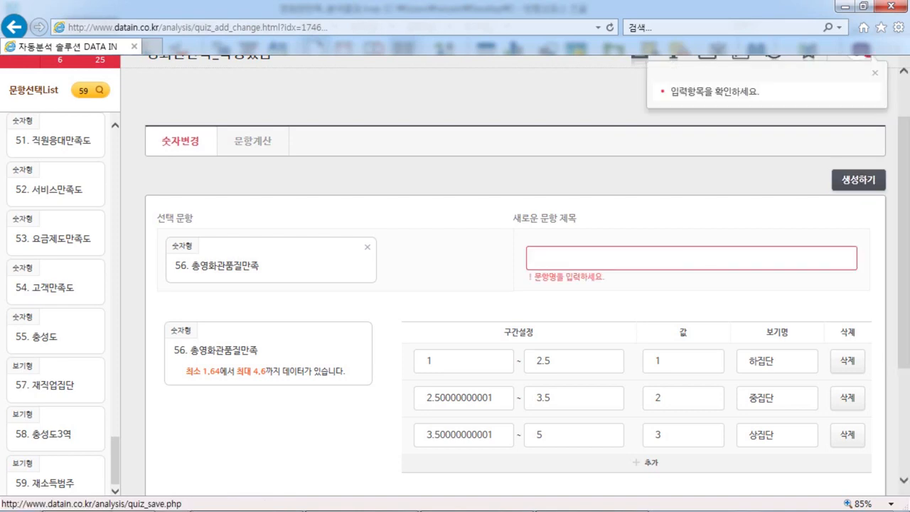
text(총)
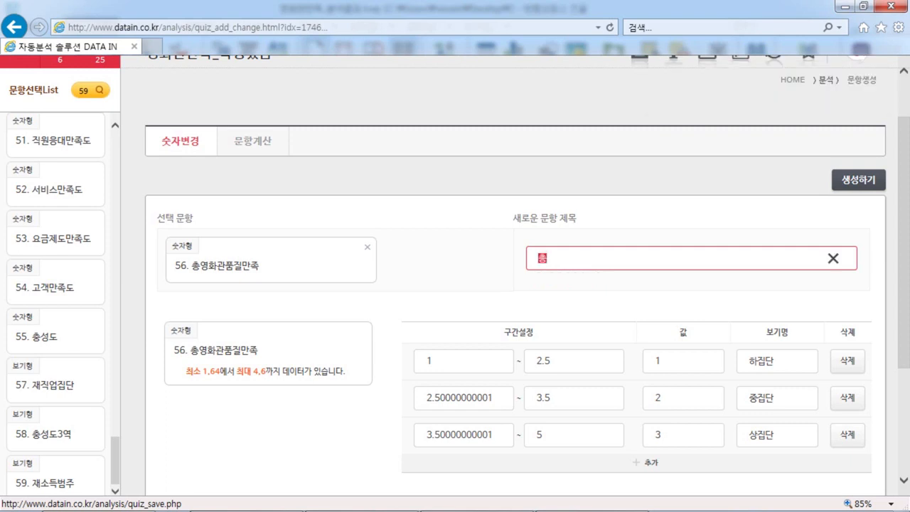
text(영화상ㅍ)
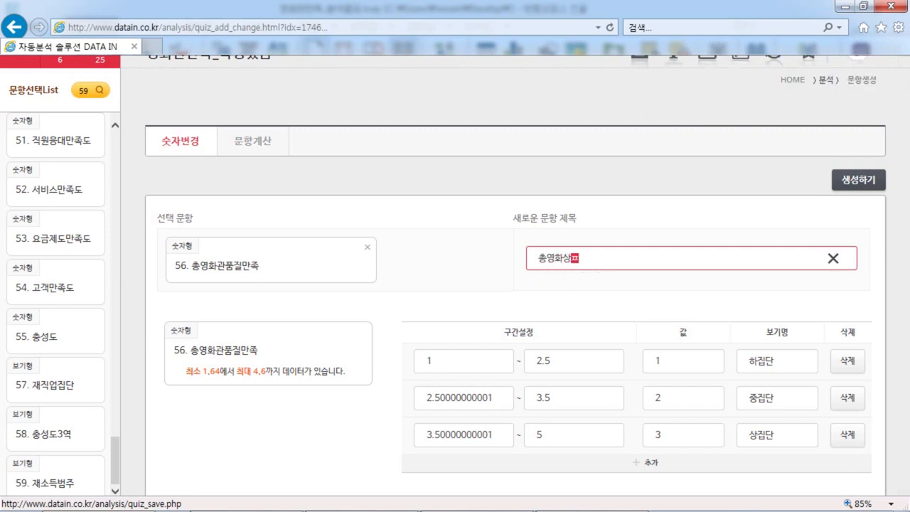
text(중호)
key(BackSpace)
text(ㅏ)
click(858, 180)
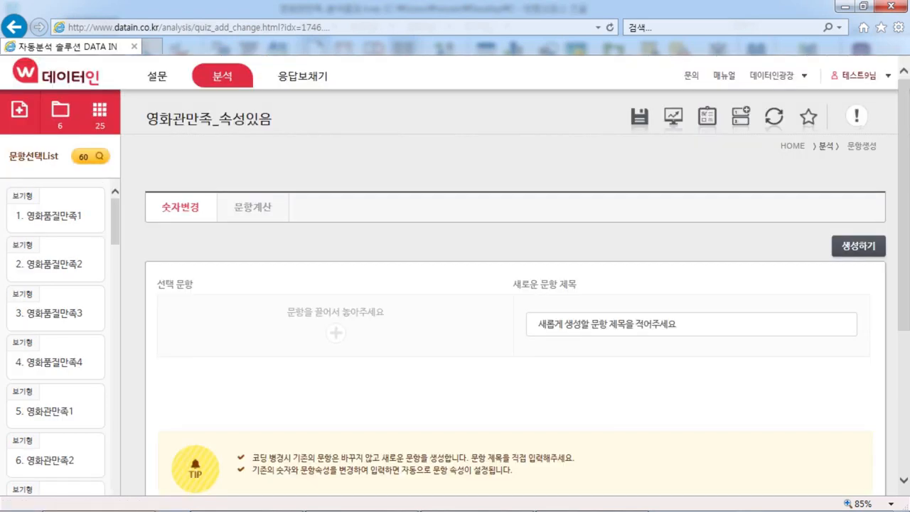
Open the frequency analysis of the 영화관만족_속성있음 project and clear its previously selected variables
scroll(514, 285, down, 3)
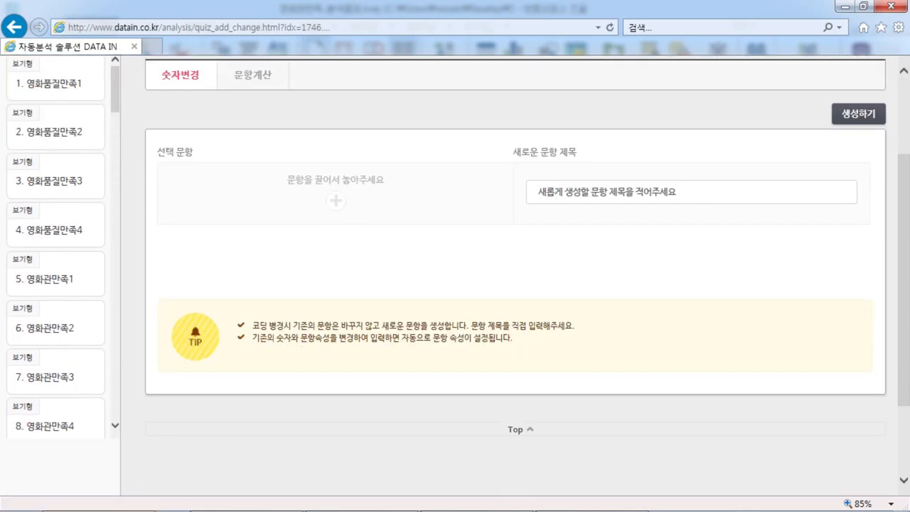
scroll(56, 246, down, 20)
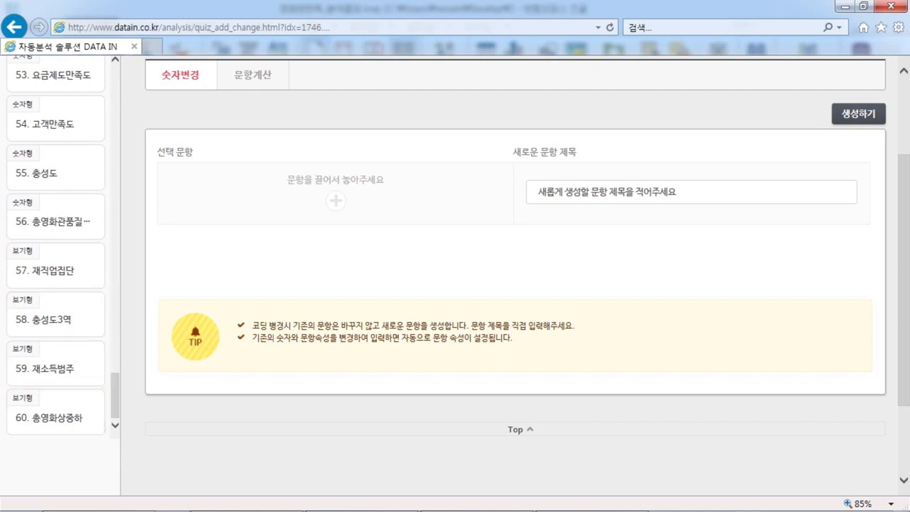
scroll(514, 284, up, 3)
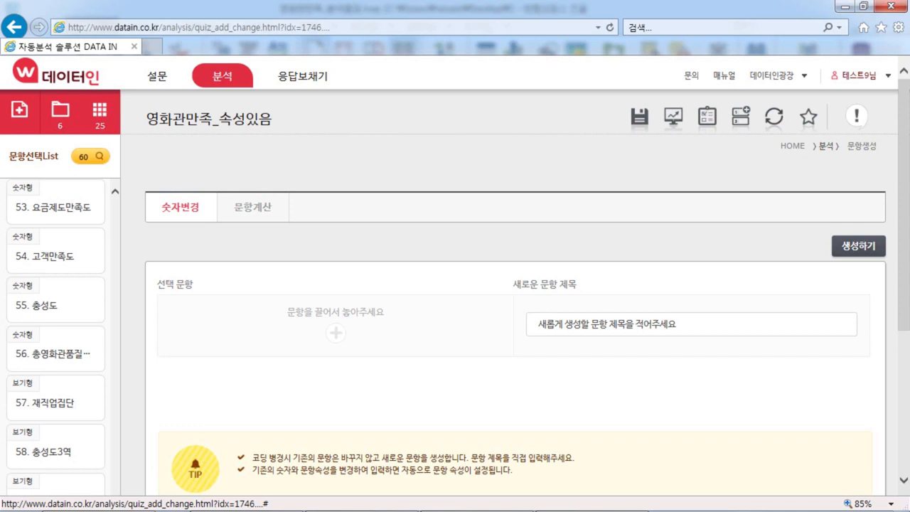
click(673, 117)
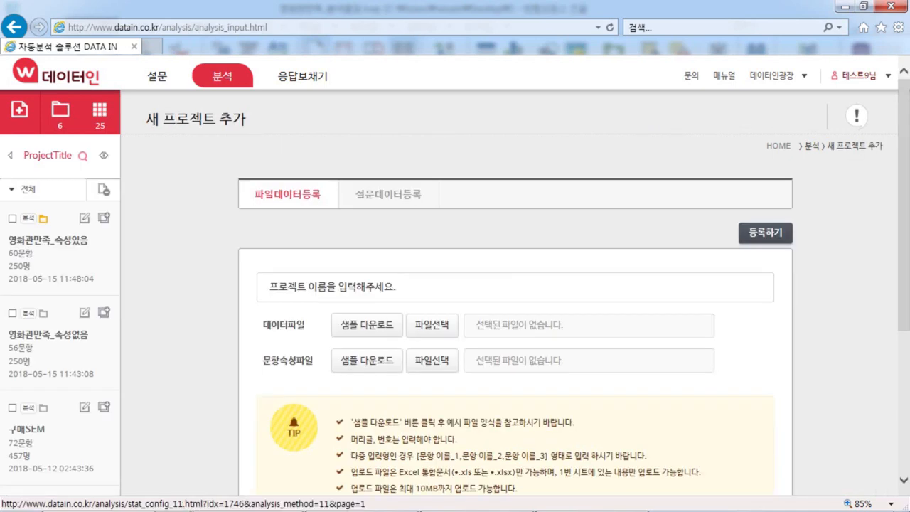
click(48, 241)
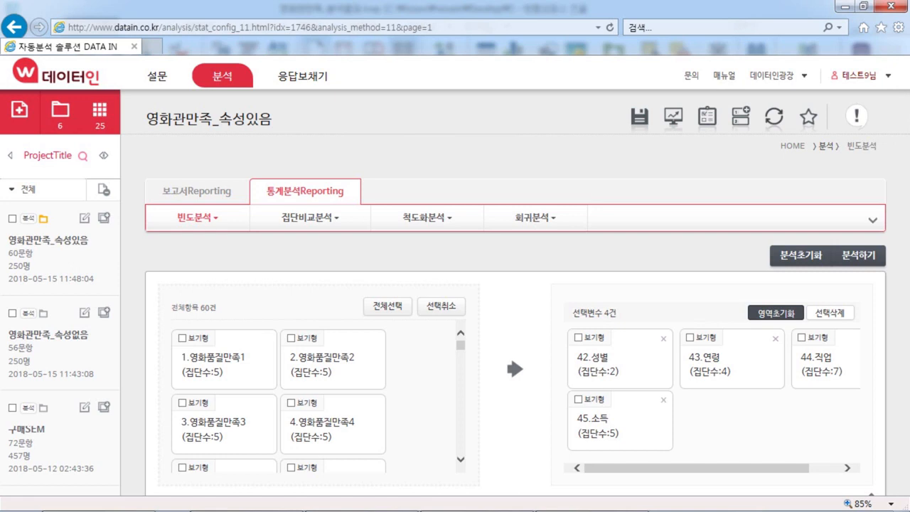
click(775, 313)
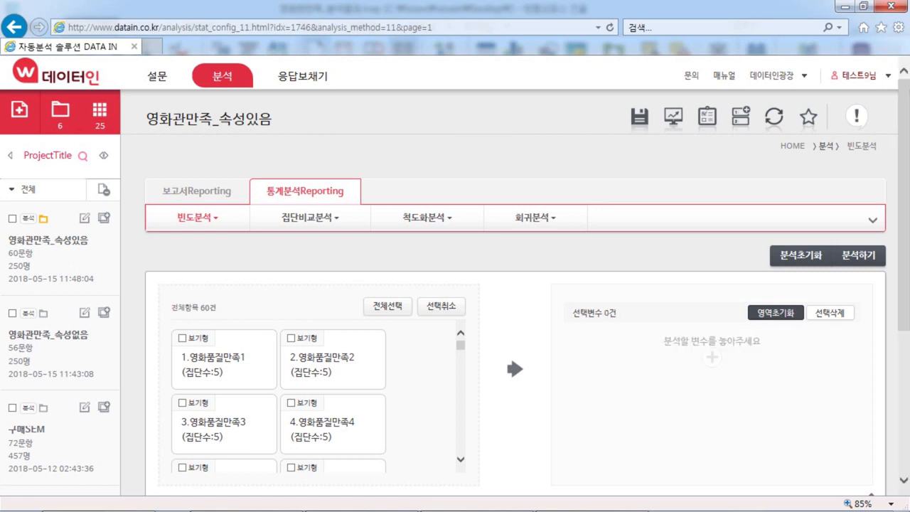
Run the frequency analysis on the recoded items 재직업집단, 충성도3역, 재소득범주 and 총영화상중하
scroll(775, 313, down, 2)
drag(461, 212, 461, 315)
scroll(228, 267, up, 1)
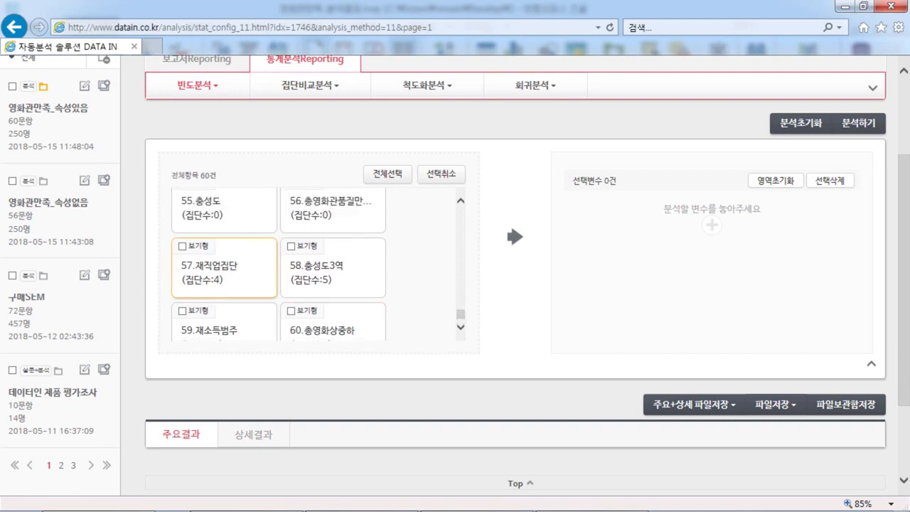
click(320, 267)
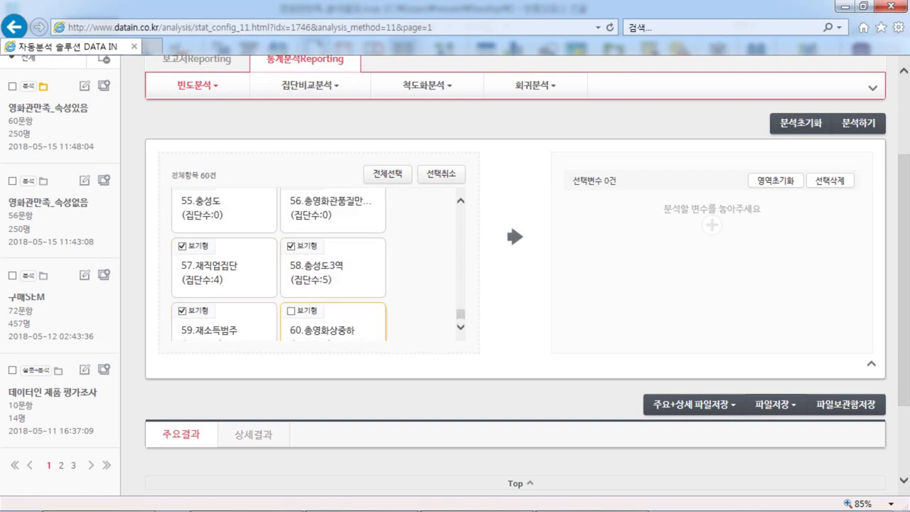
click(292, 311)
scroll(420, 305, down, 1)
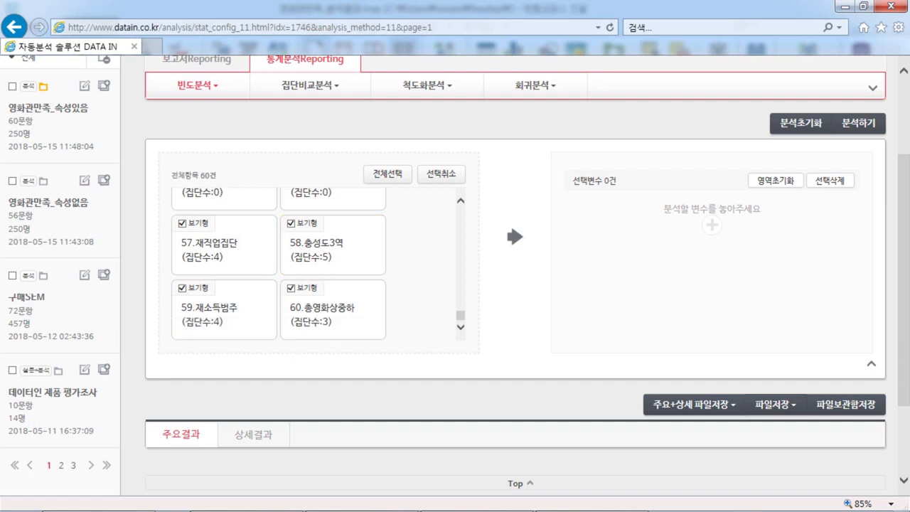
click(514, 237)
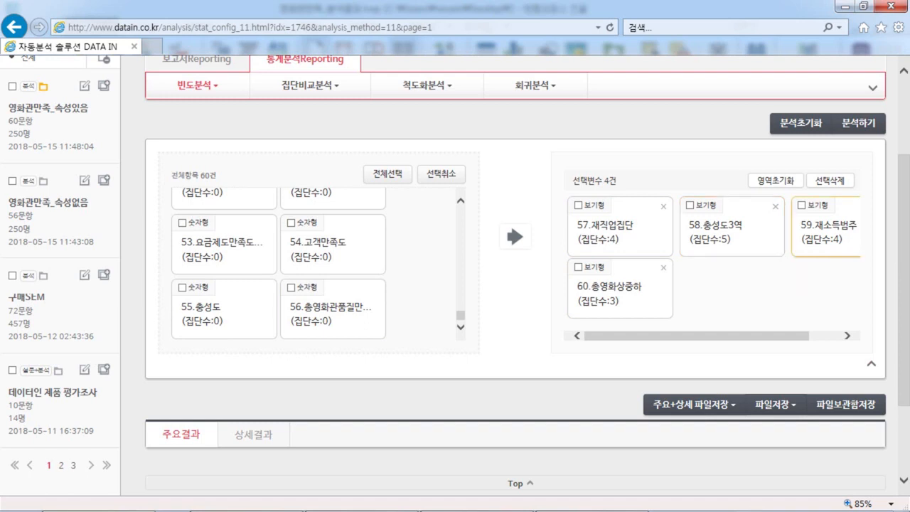
click(858, 123)
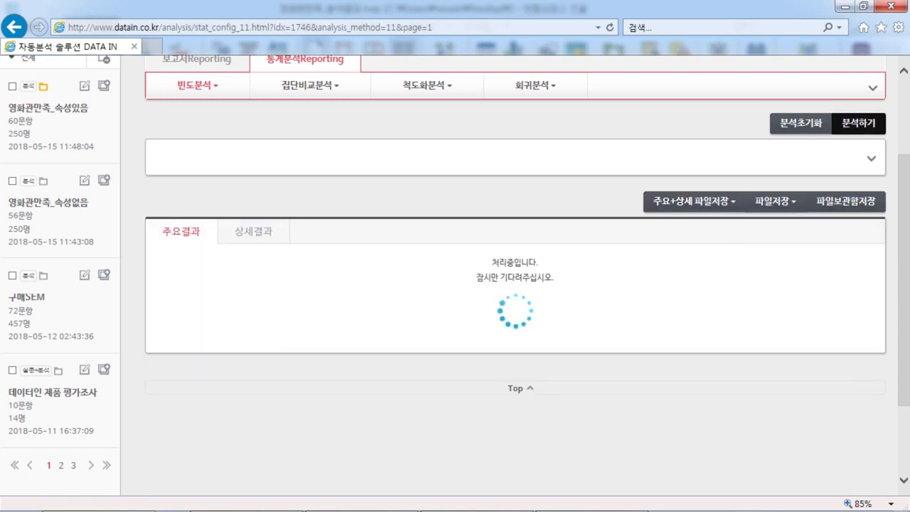
Examine the frequency table and its written interpretation for 재직업집단, 충성도3역, 재소득범주 and 총영화상중하
scroll(515, 285, down, 5)
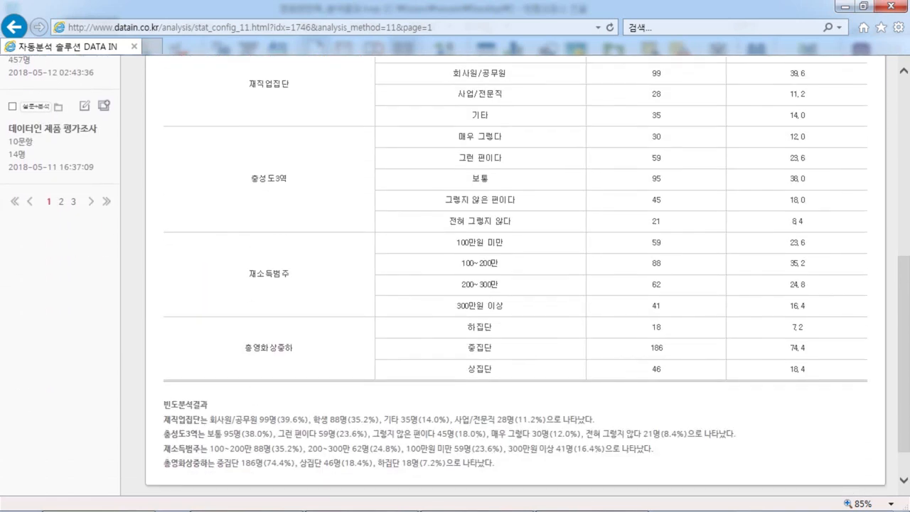
scroll(515, 285, up, 2)
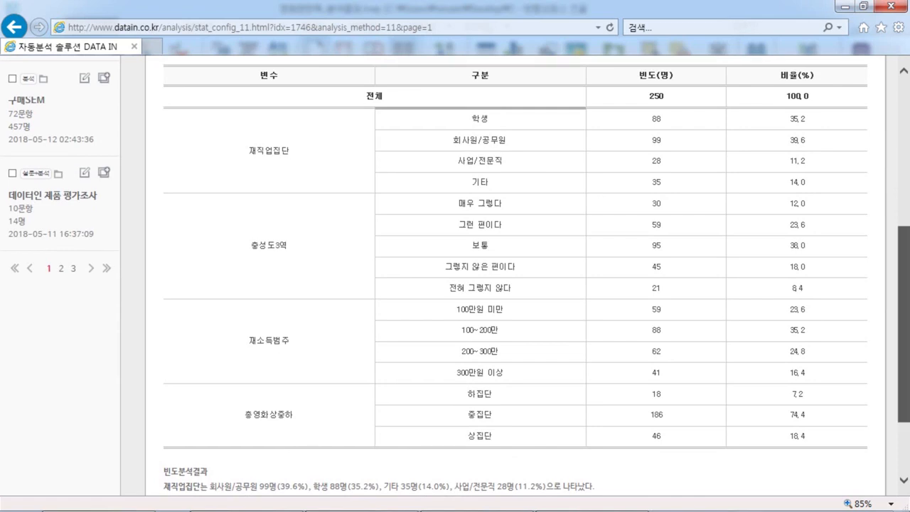
scroll(456, 278, up, 1)
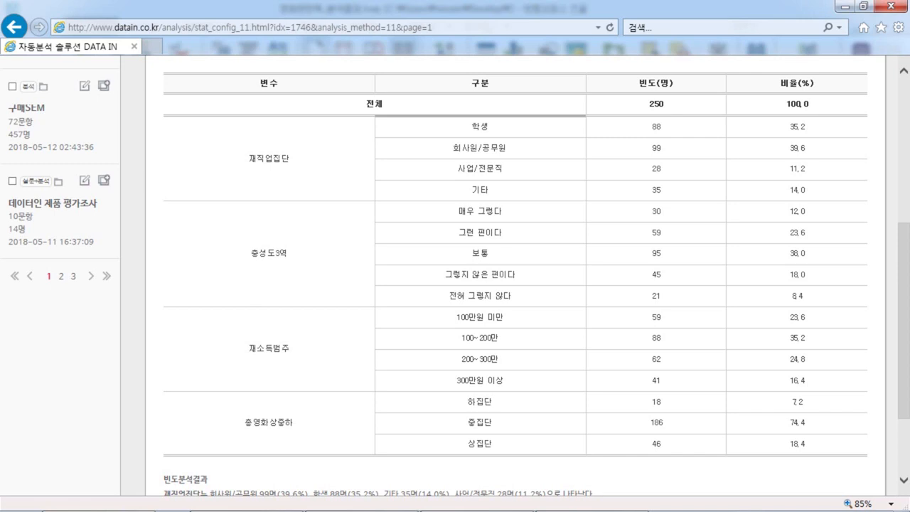
scroll(511, 284, down, 2)
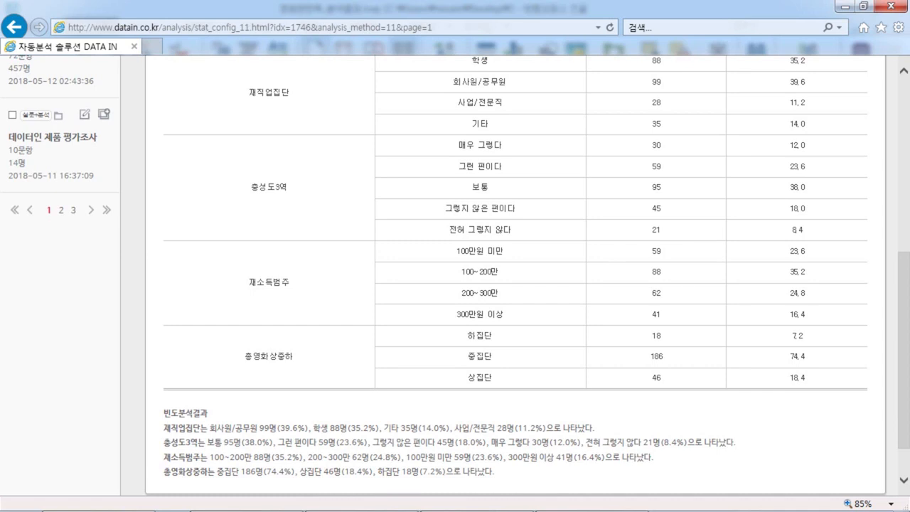
double_click(655, 314)
click(655, 314)
drag(903, 350, 903, 324)
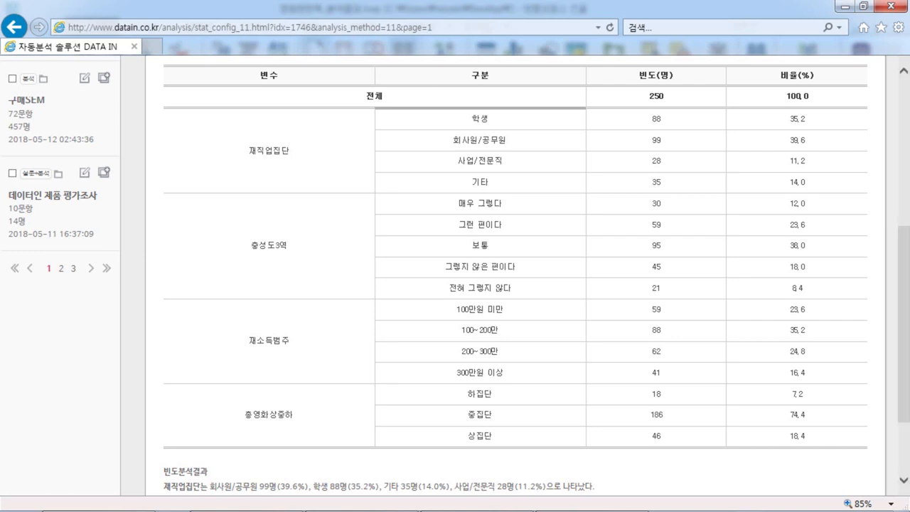
scroll(515, 284, up, 5)
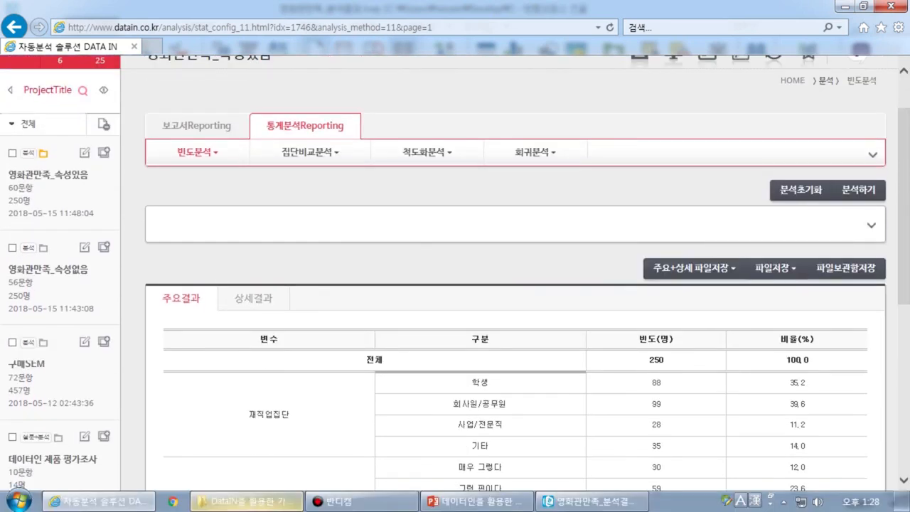
Switch to the PowerPoint lecture deck, start the slide show from the current 빈도분석 slide and advance to slide 3-1. 이용특성 분석설정
click(476, 501)
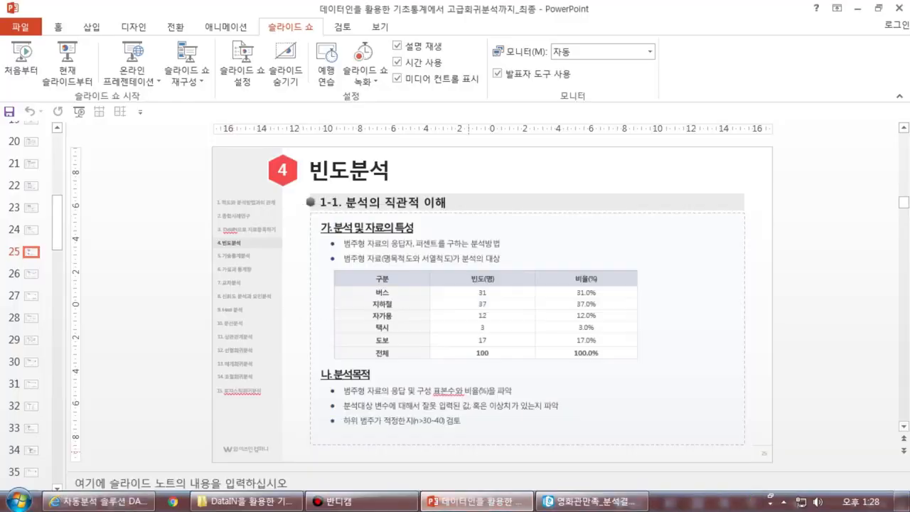
click(68, 64)
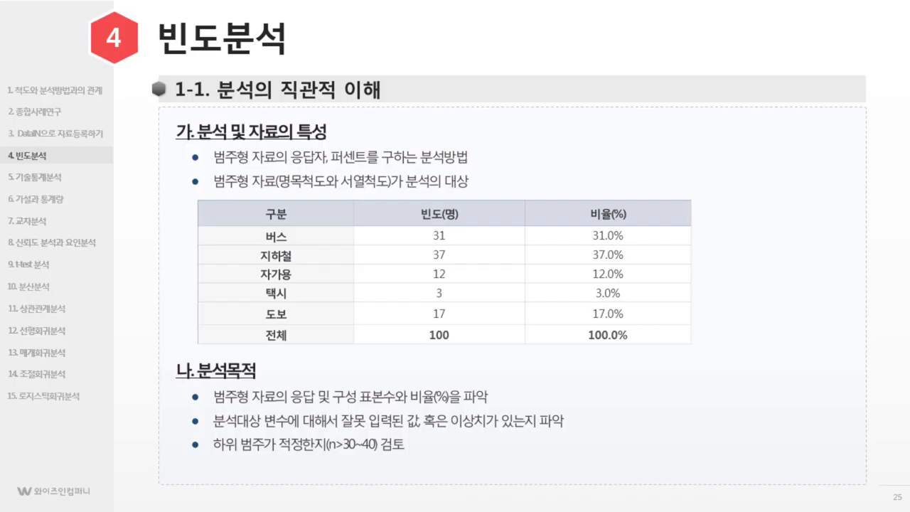
key(Right)
key(Right)
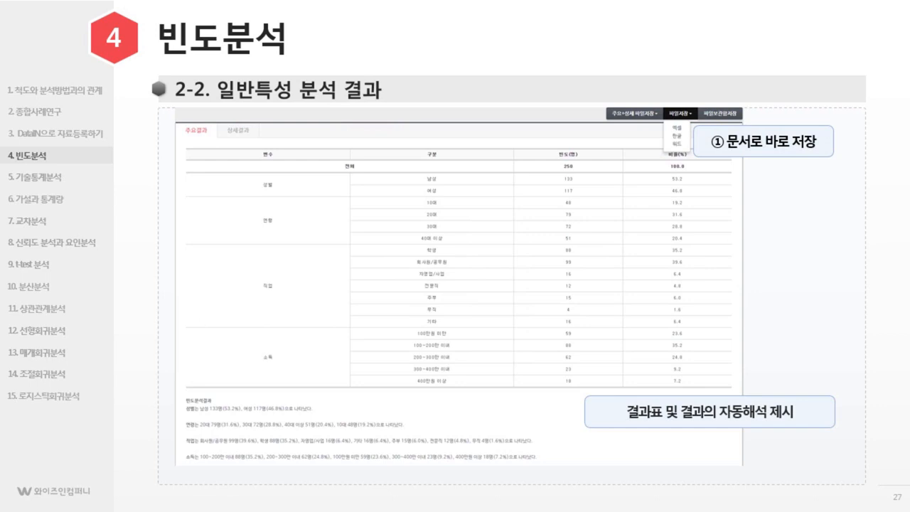
key(Right)
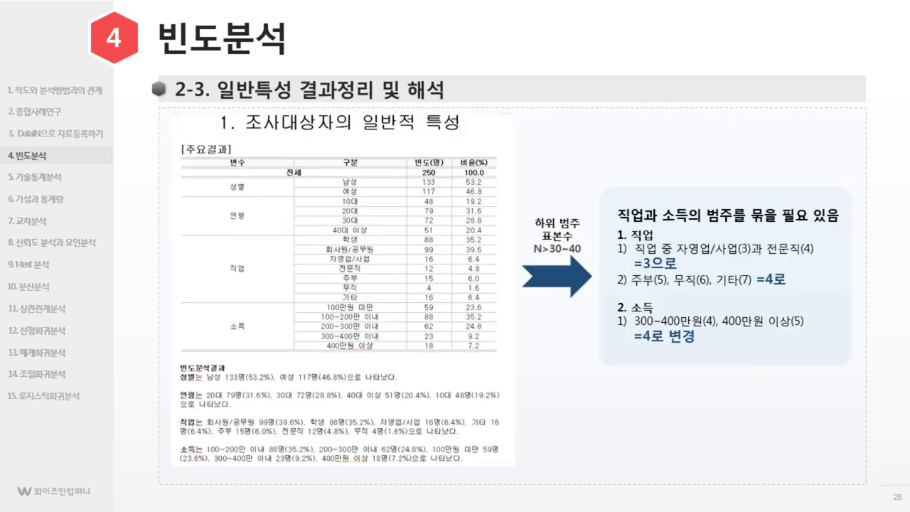
key(Right)
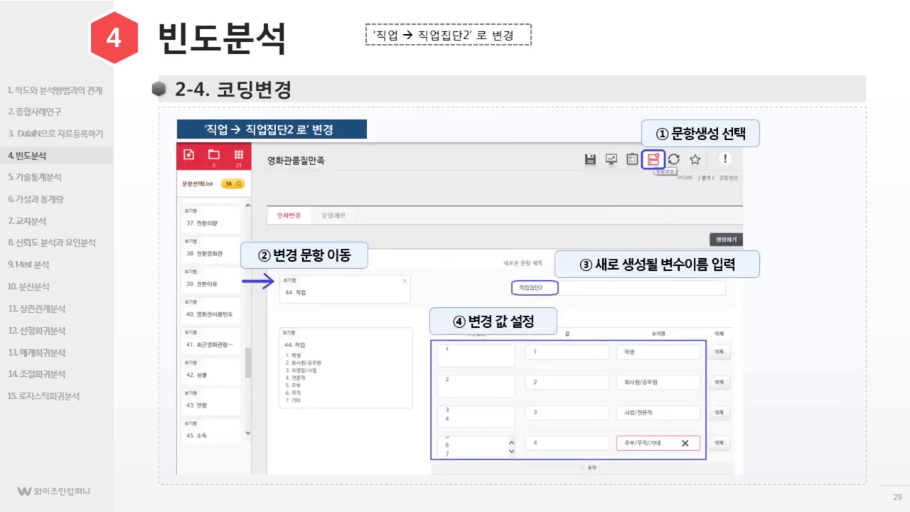
key(Right)
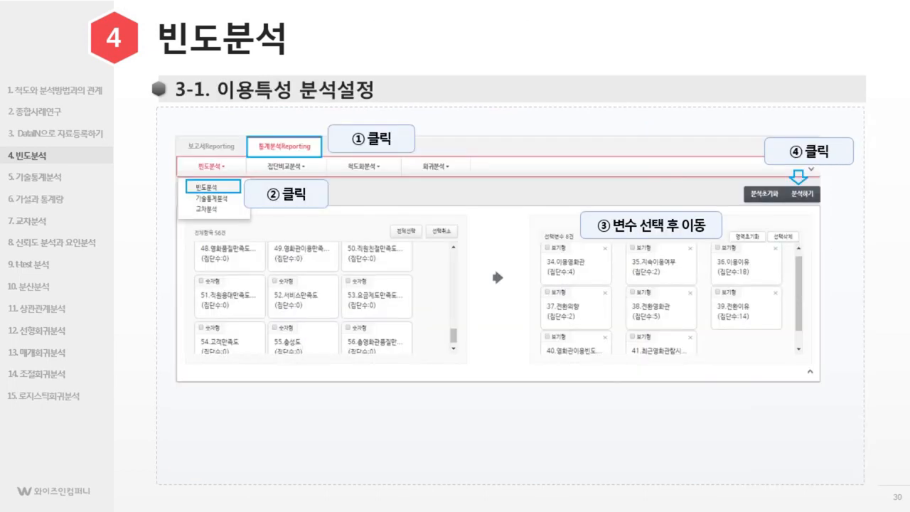